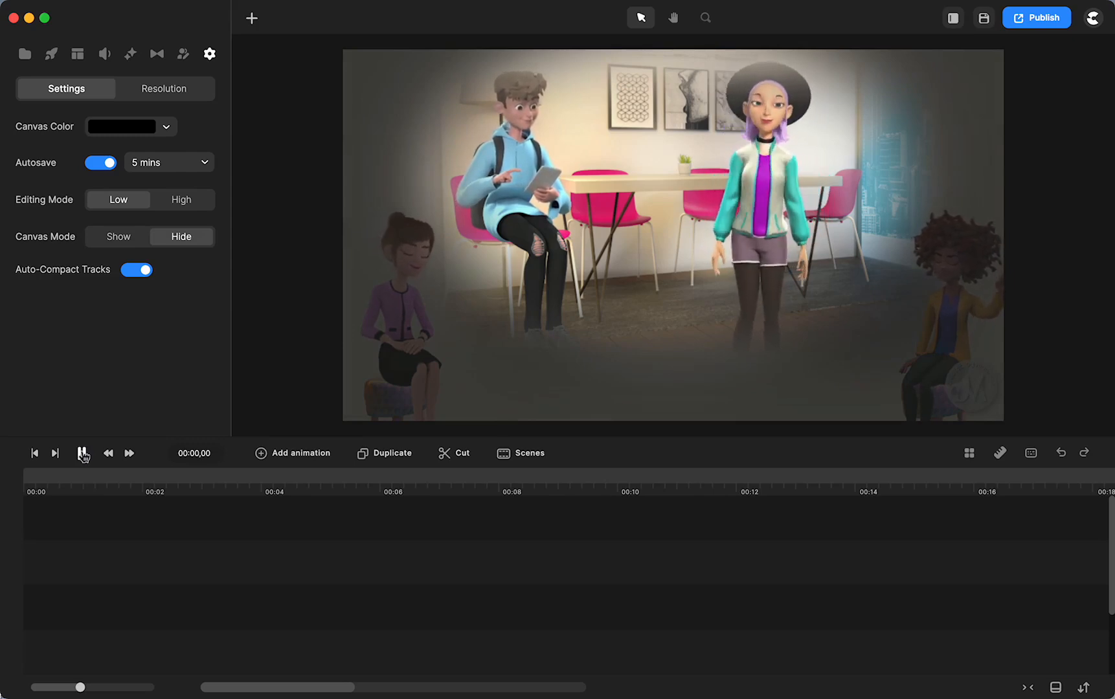
# Play the finished picnic scene with the sitting business lady from 00:52,08 to about 00:58 to review it.
pyautogui.click(82, 454)
pyautogui.hscroll(15, 287, 603)
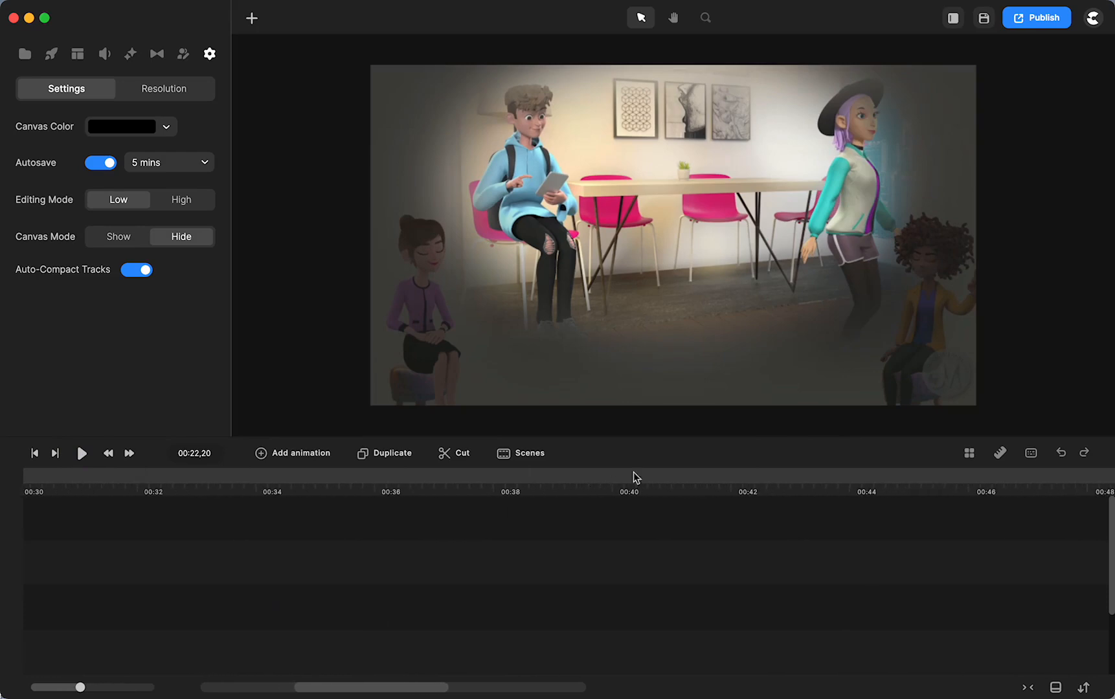
pyautogui.moveTo(642, 478); pyautogui.dragTo(961, 478)
pyautogui.hscroll(10, 672, 564)
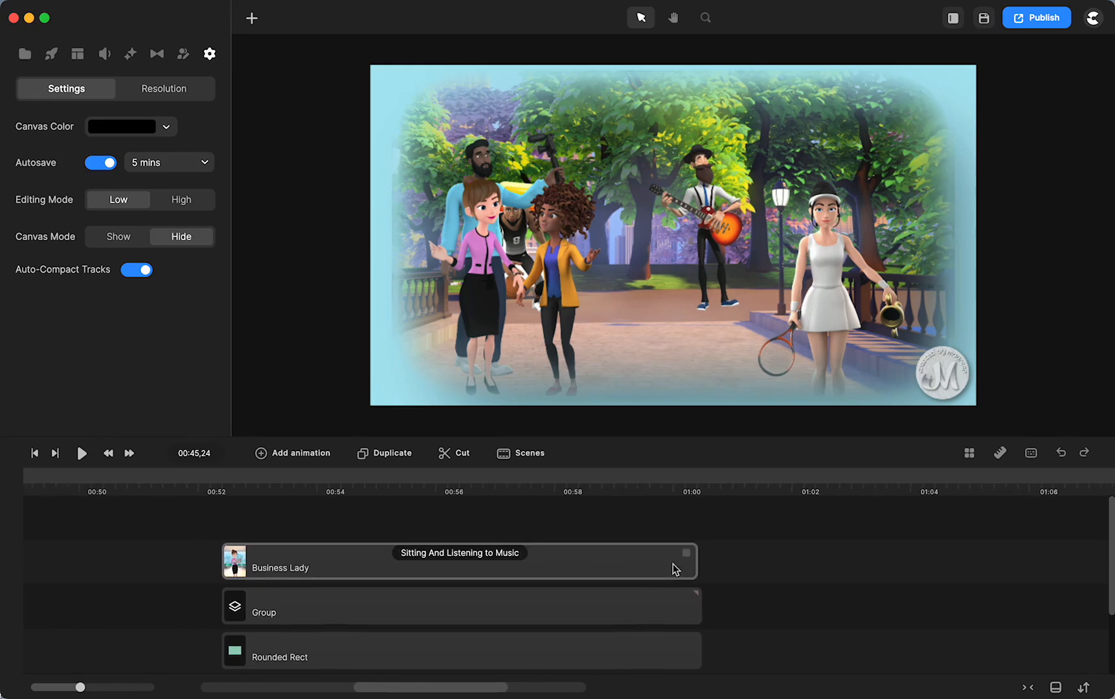
pyautogui.click(228, 480)
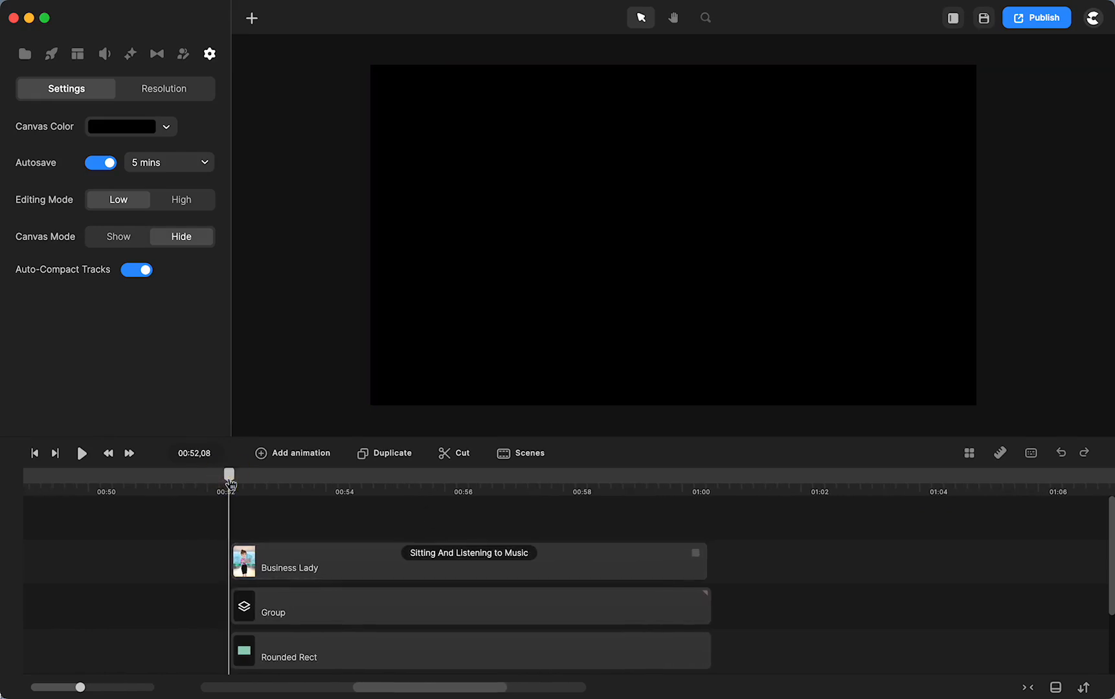
pyautogui.click(81, 455)
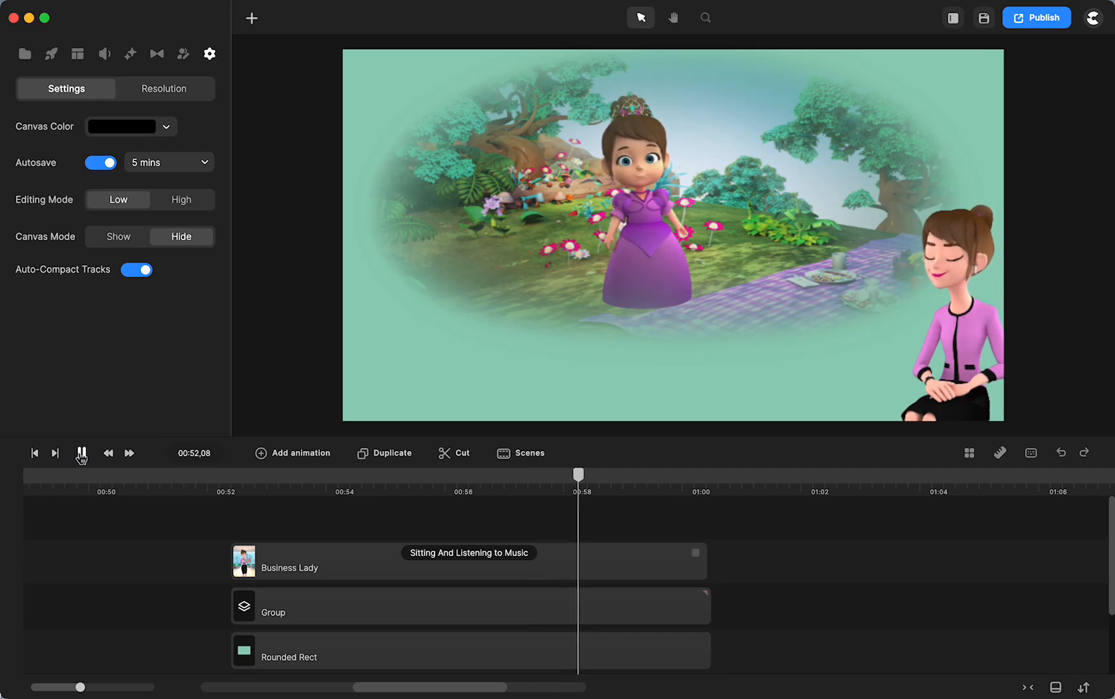
pyautogui.click(81, 455)
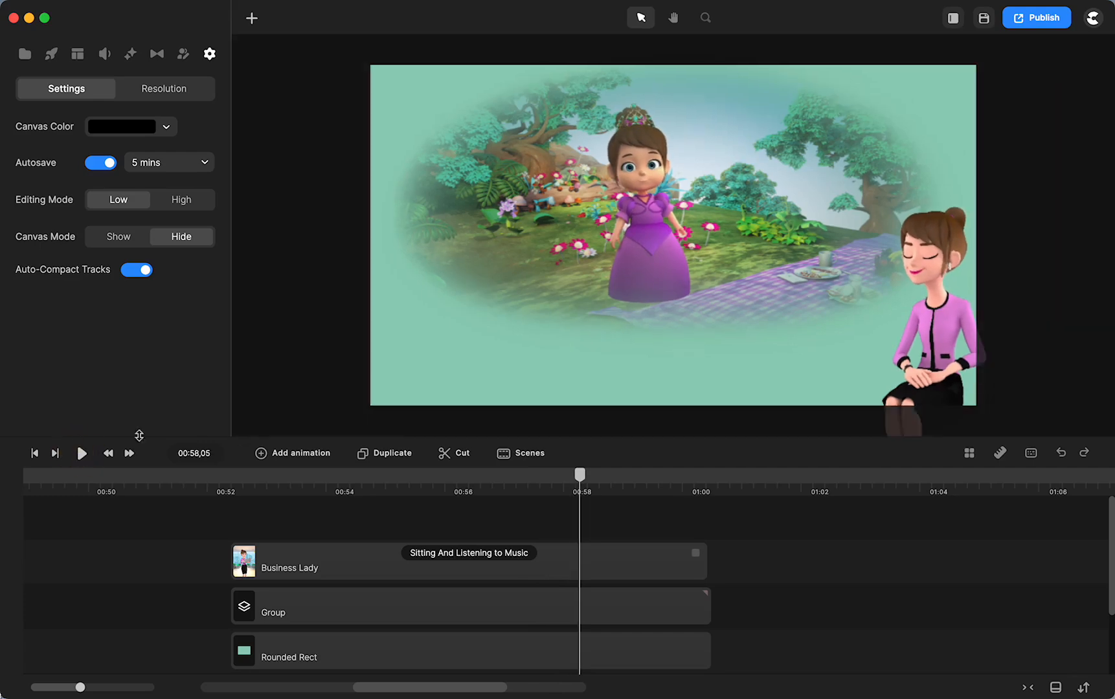
# Place the playhead at 01:00,22 after the finished scene and search the background library for "park".
pyautogui.click(733, 479)
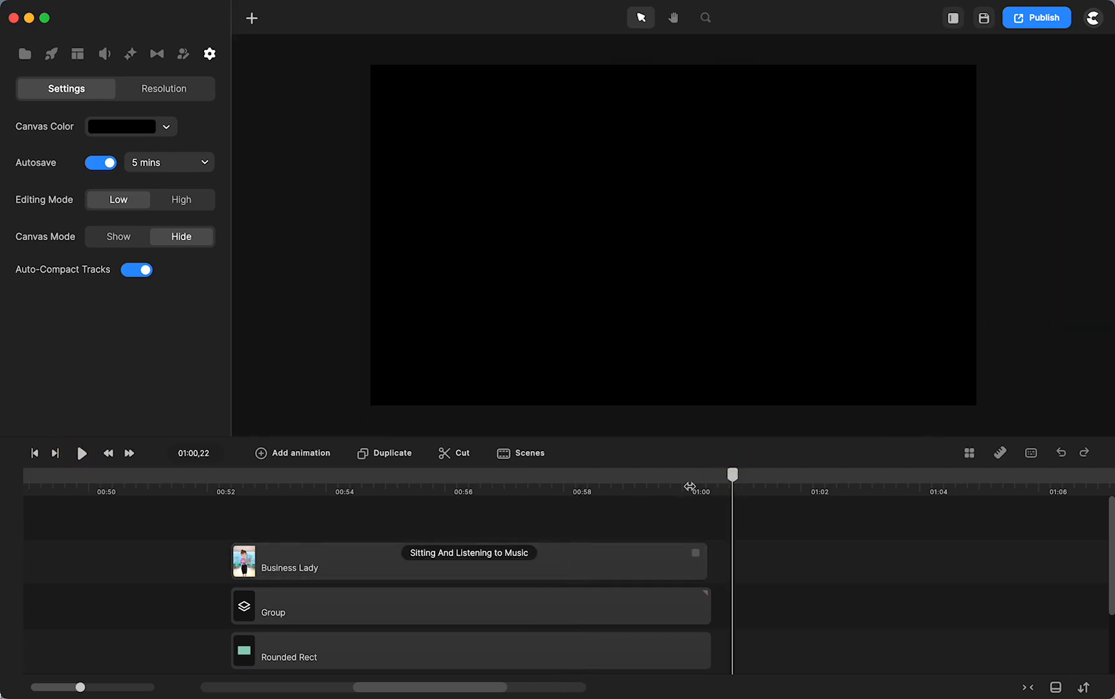
pyautogui.click(50, 51)
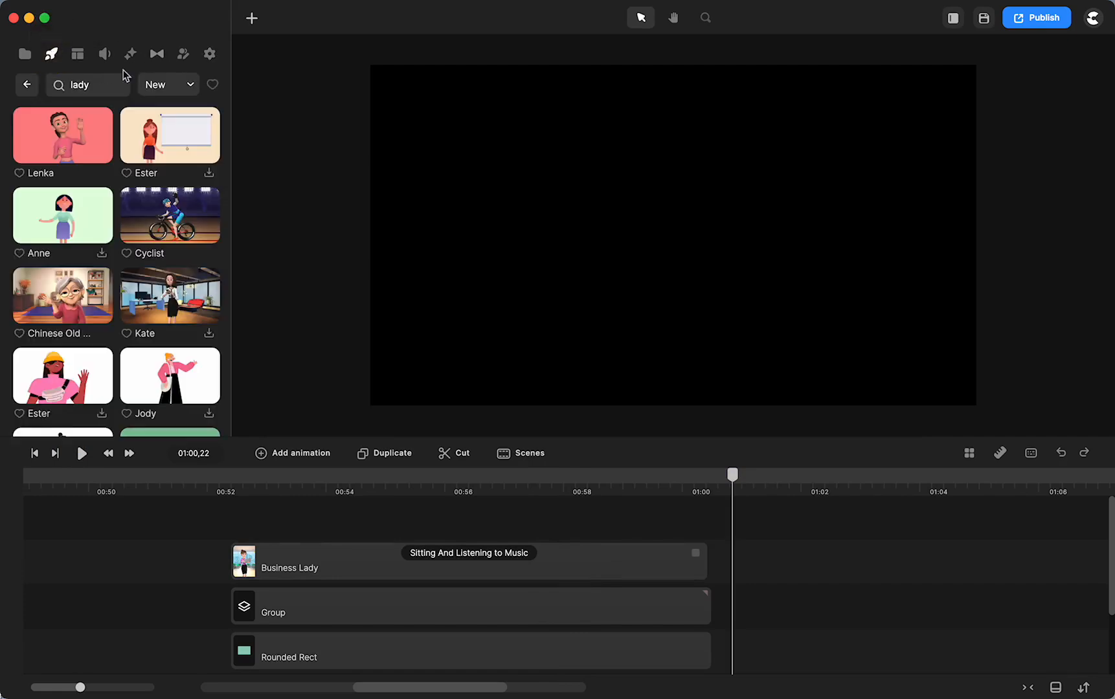
pyautogui.click(27, 89)
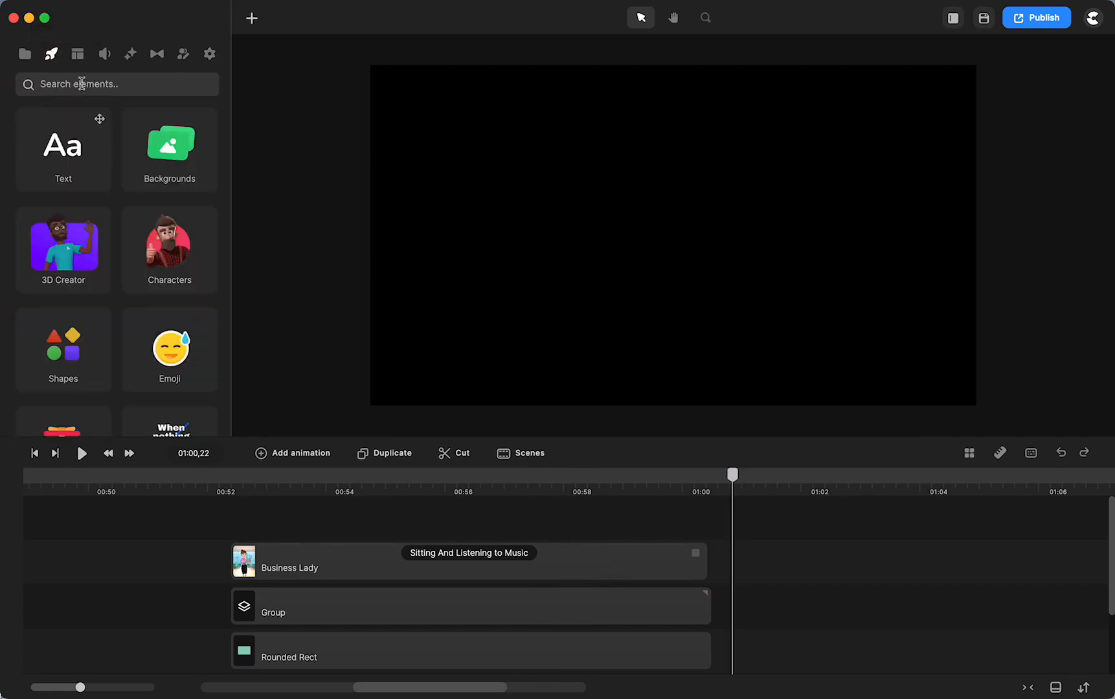
pyautogui.click(178, 153)
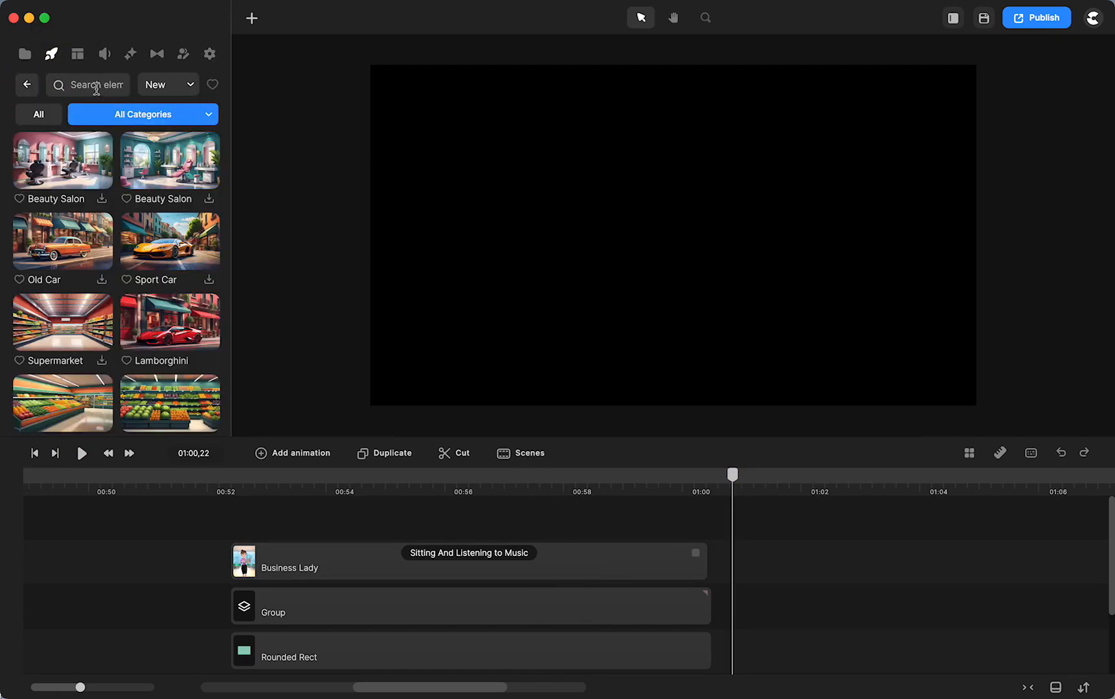
pyautogui.click(94, 83)
pyautogui.write('park')
# Find the Picnic background among the park backgrounds and add it to the canvas.
pyautogui.scroll(-5, 76, 234)
pyautogui.scroll(-15, 75, 251)
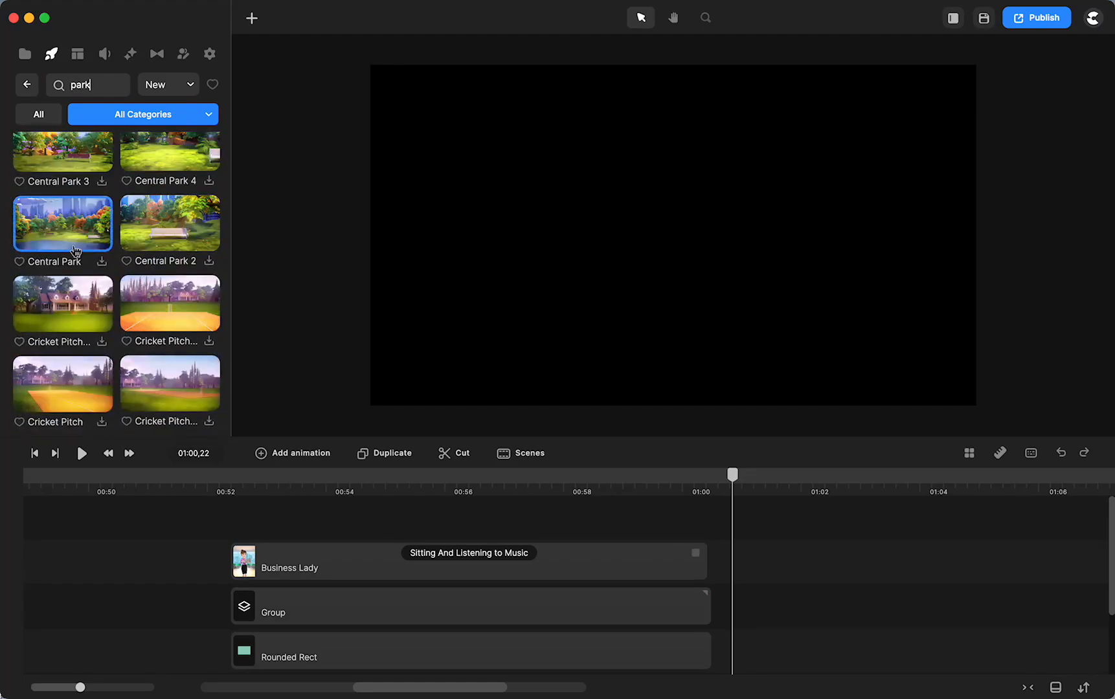
pyautogui.scroll(3, 75, 252)
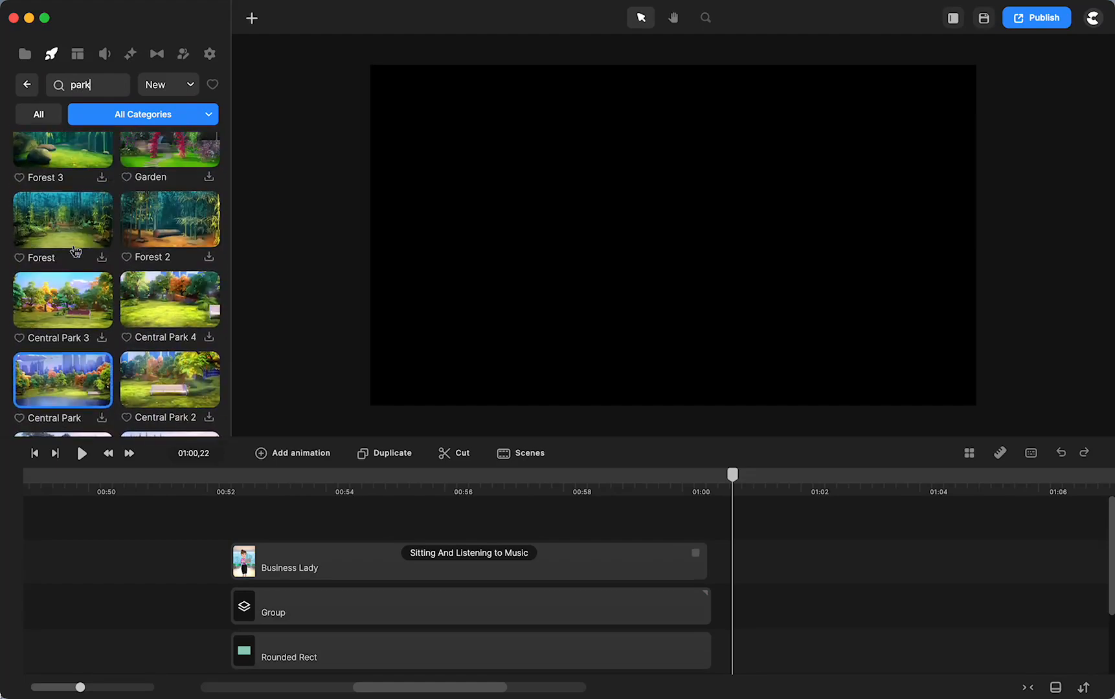
pyautogui.scroll(-3, 75, 251)
pyautogui.scroll(10, 75, 251)
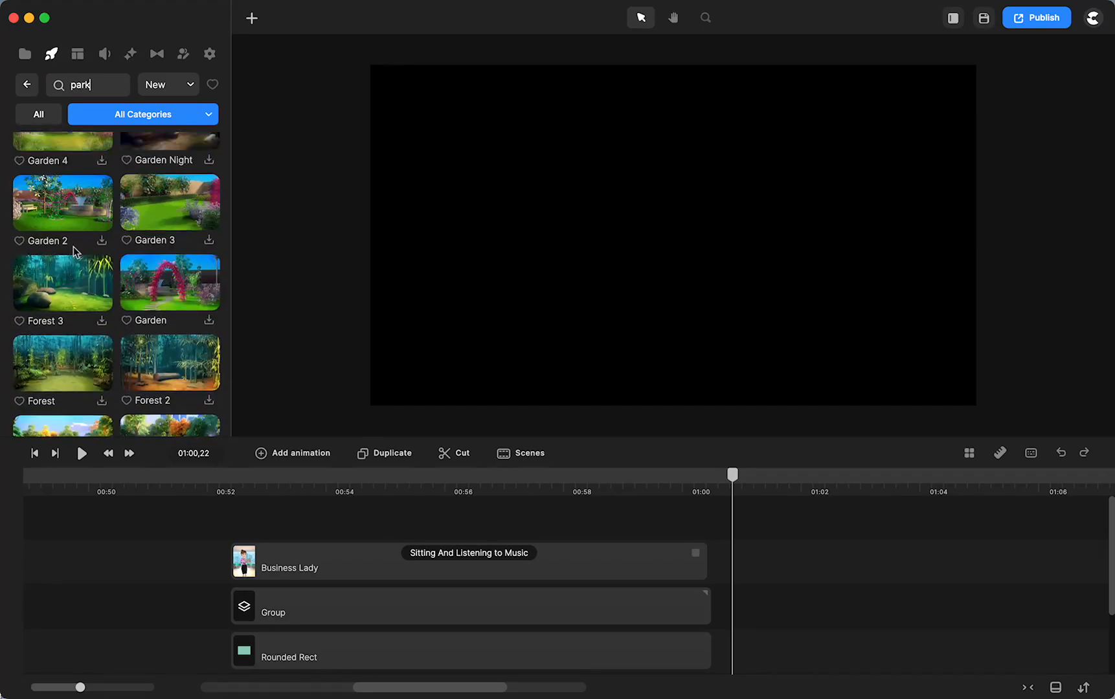
pyautogui.scroll(5, 75, 251)
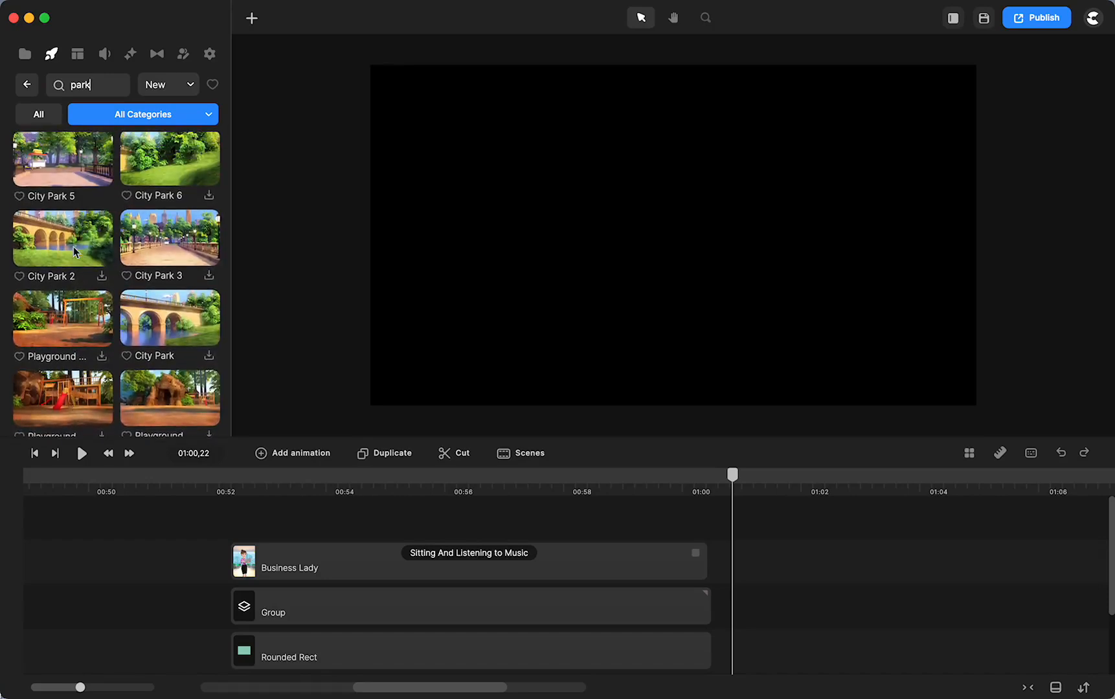
pyautogui.scroll(8, 75, 251)
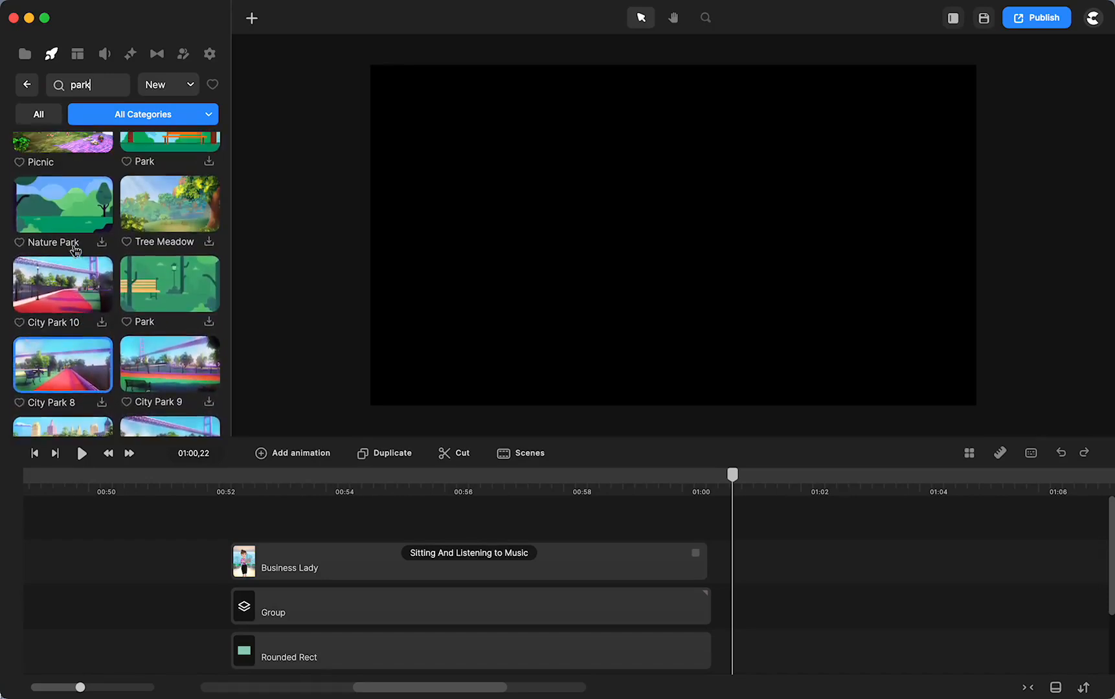
pyautogui.moveTo(59, 302); pyautogui.dragTo(567, 264)
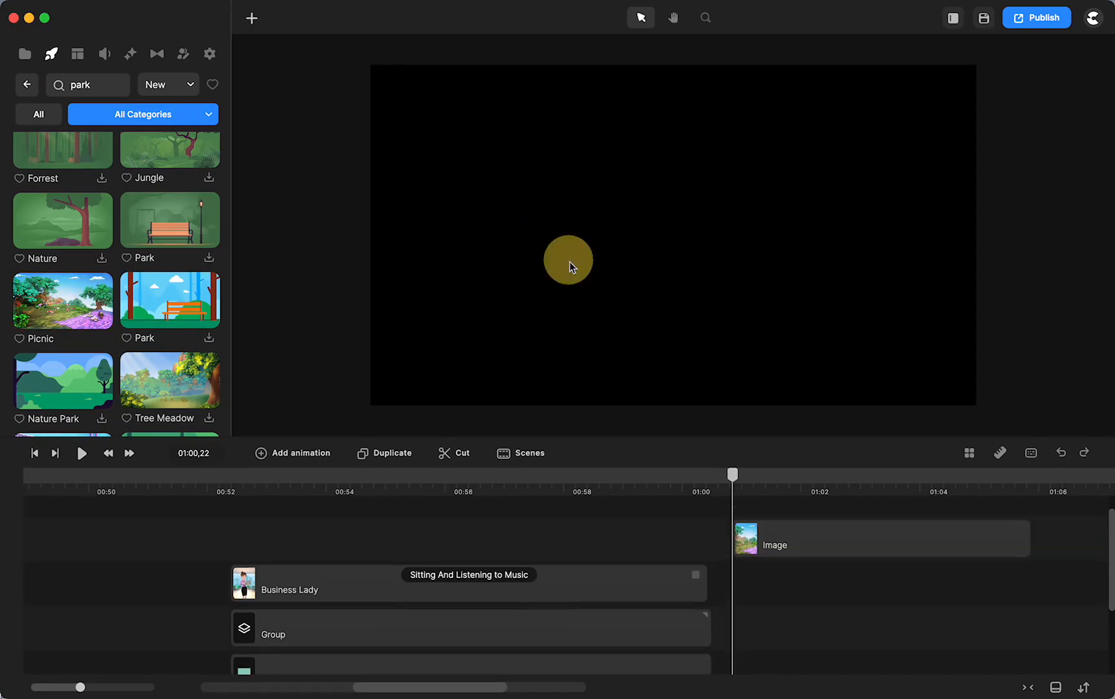
# Fit the picnic image to the full canvas and shift its clip to start shortly before 01:02 on the timeline.
pyautogui.click(482, 220)
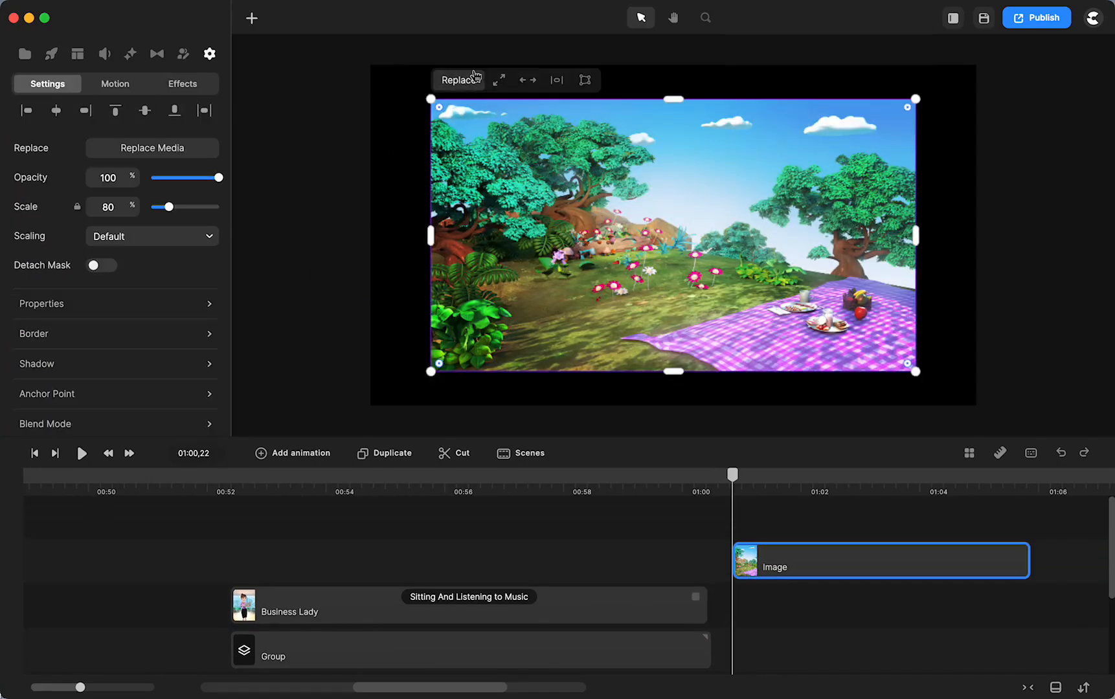
pyautogui.click(503, 81)
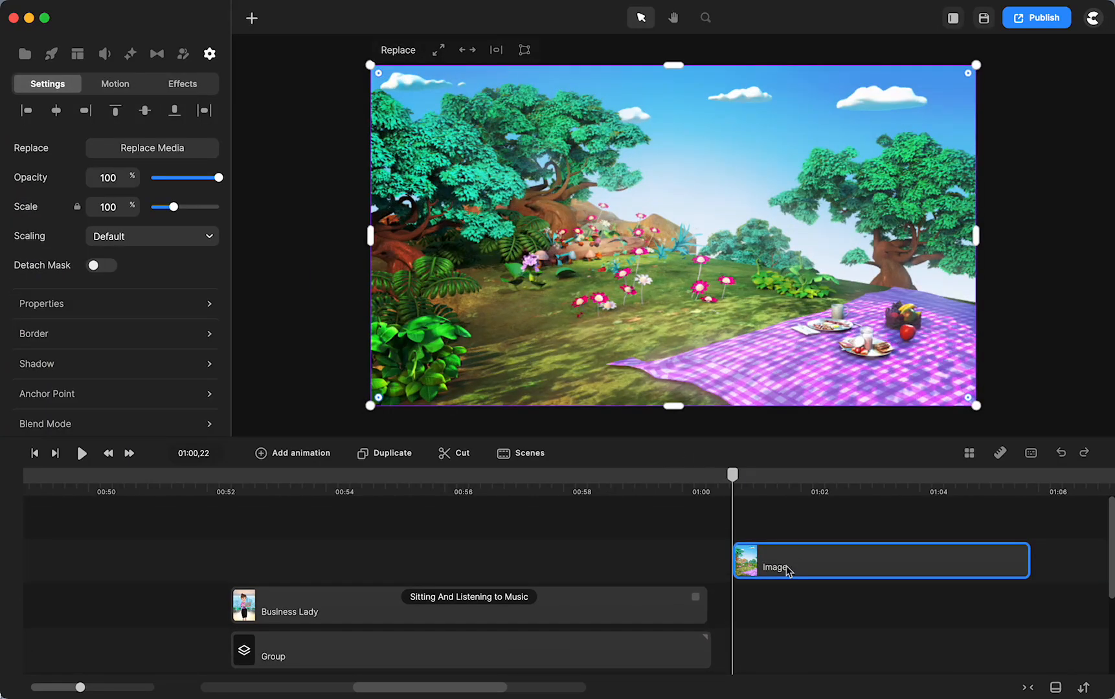
pyautogui.moveTo(767, 573); pyautogui.dragTo(810, 571)
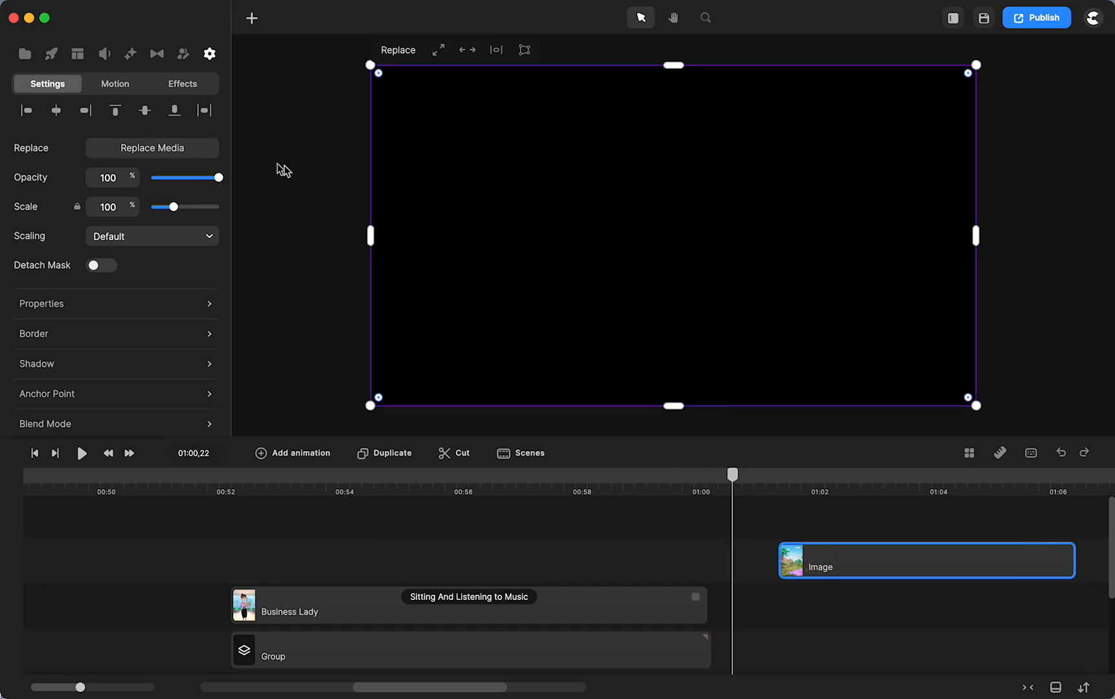
# Set the canvas color to light green, 81c695.
pyautogui.click(274, 186)
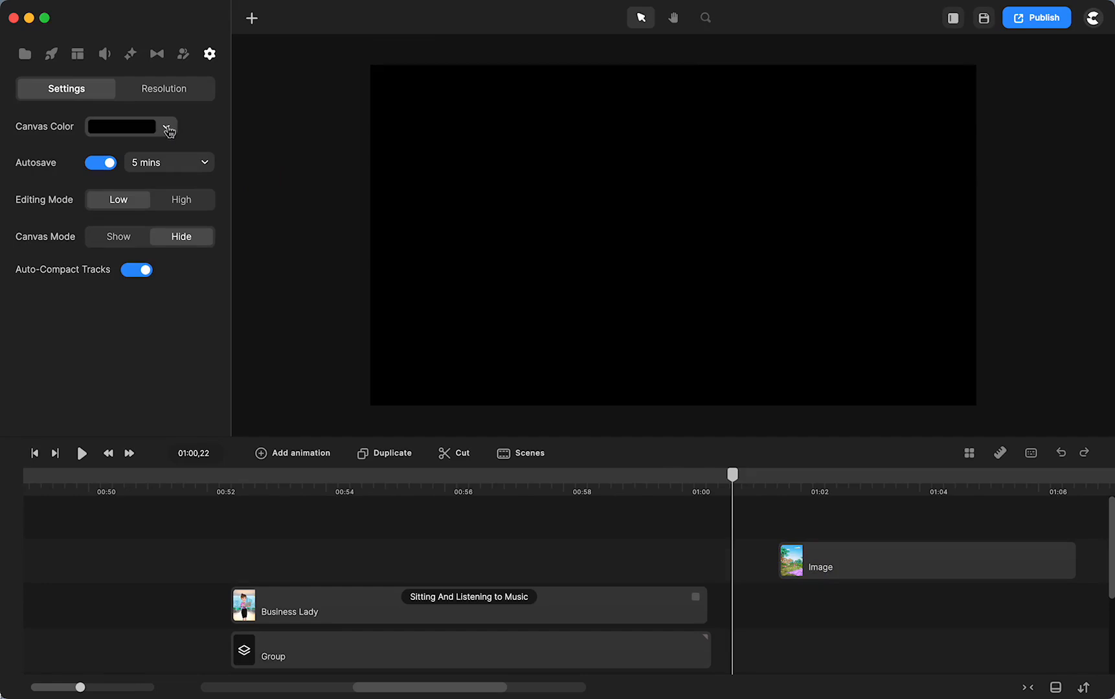
pyautogui.click(167, 129)
pyautogui.click(268, 200)
pyautogui.click(312, 268)
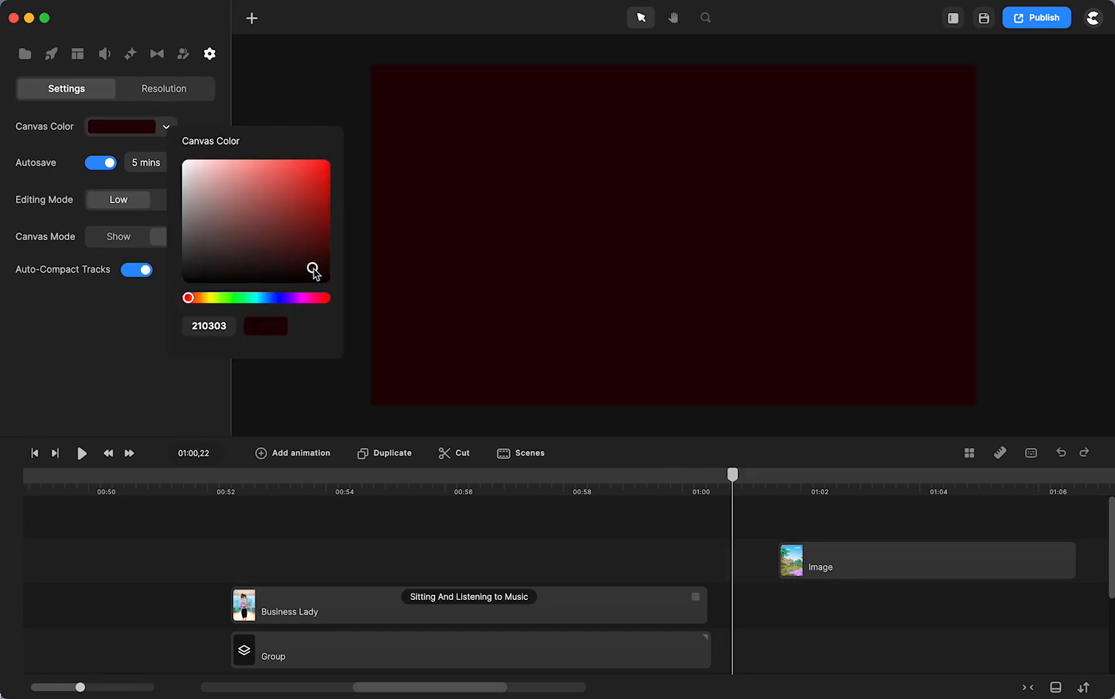
pyautogui.click(241, 298)
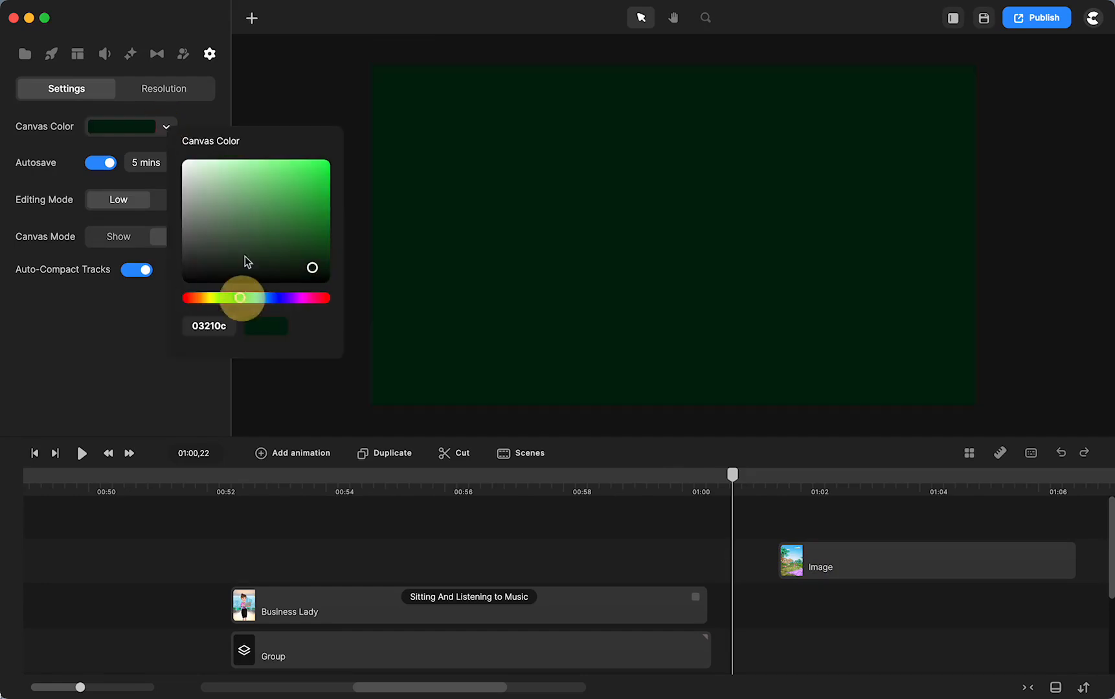
pyautogui.click(242, 204)
pyautogui.click(234, 188)
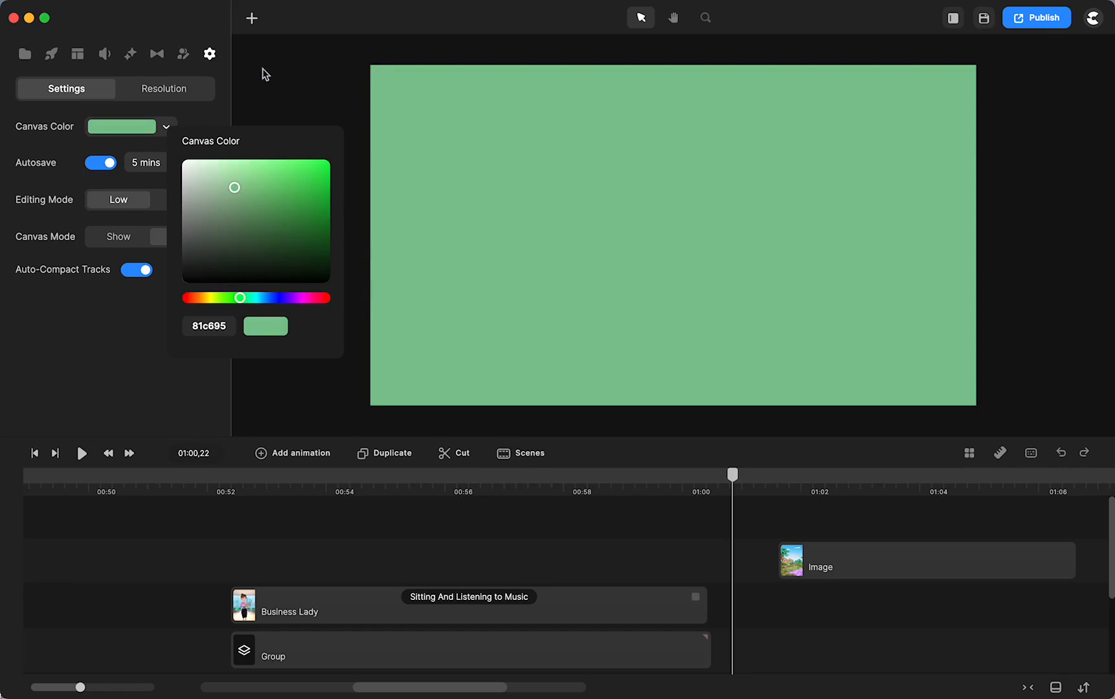
# Add a rectangle, expand it to fill the canvas, and place its clip directly beneath the picnic image clip, aligned with it.
pyautogui.click(253, 21)
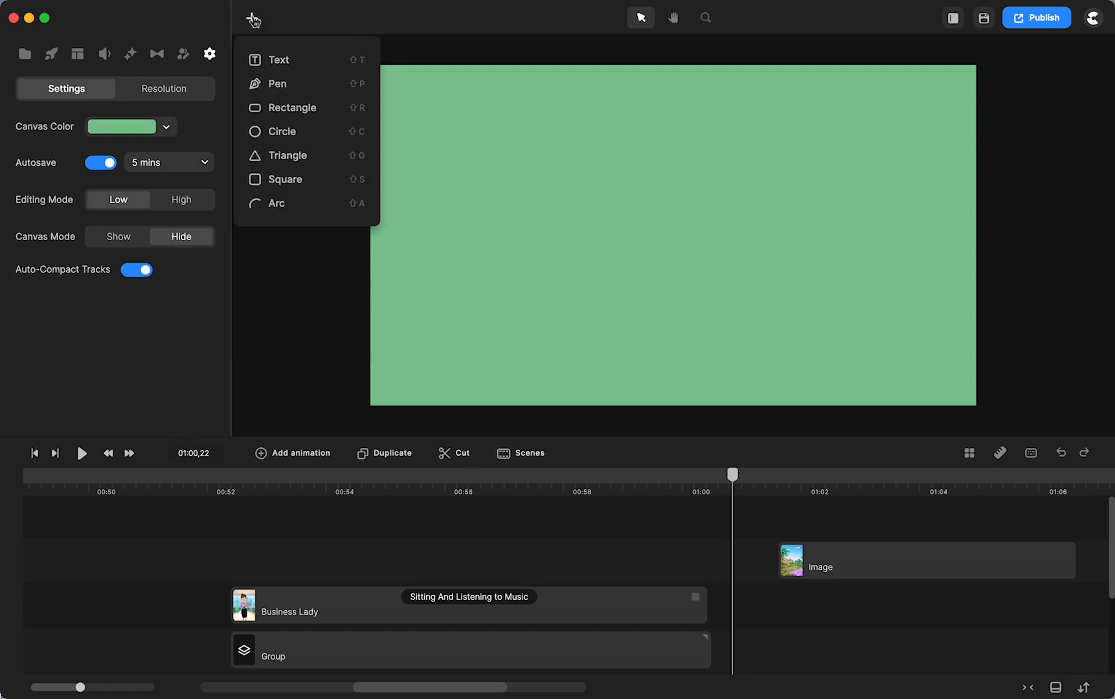
pyautogui.click(288, 108)
pyautogui.click(555, 221)
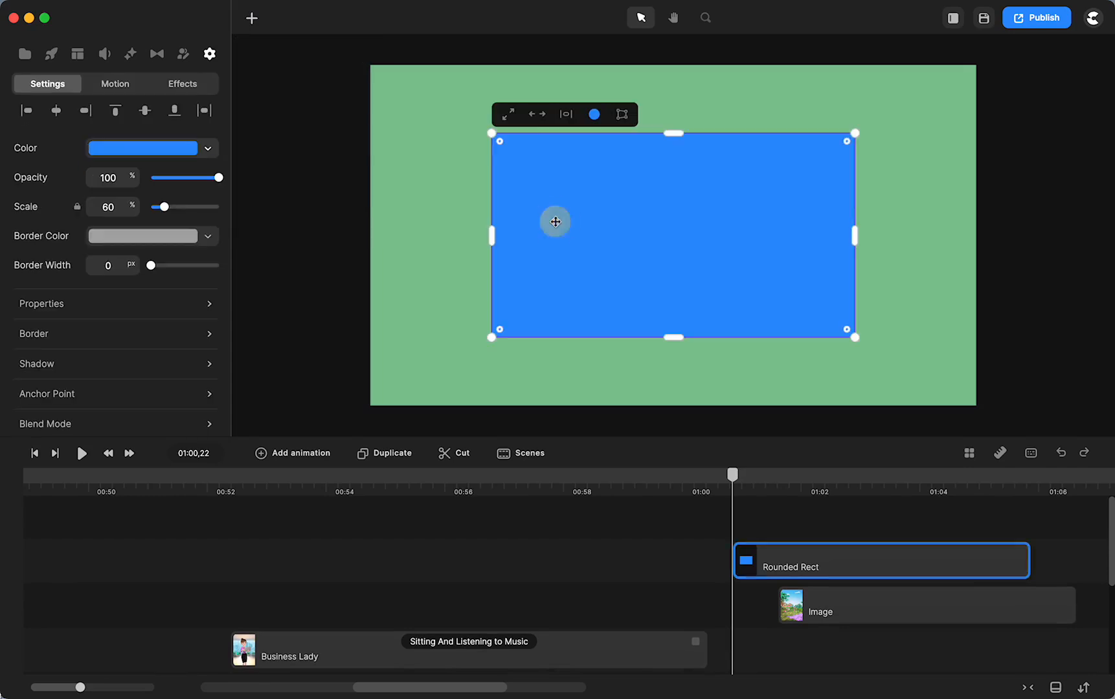
pyautogui.click(509, 115)
pyautogui.moveTo(771, 571); pyautogui.dragTo(817, 656)
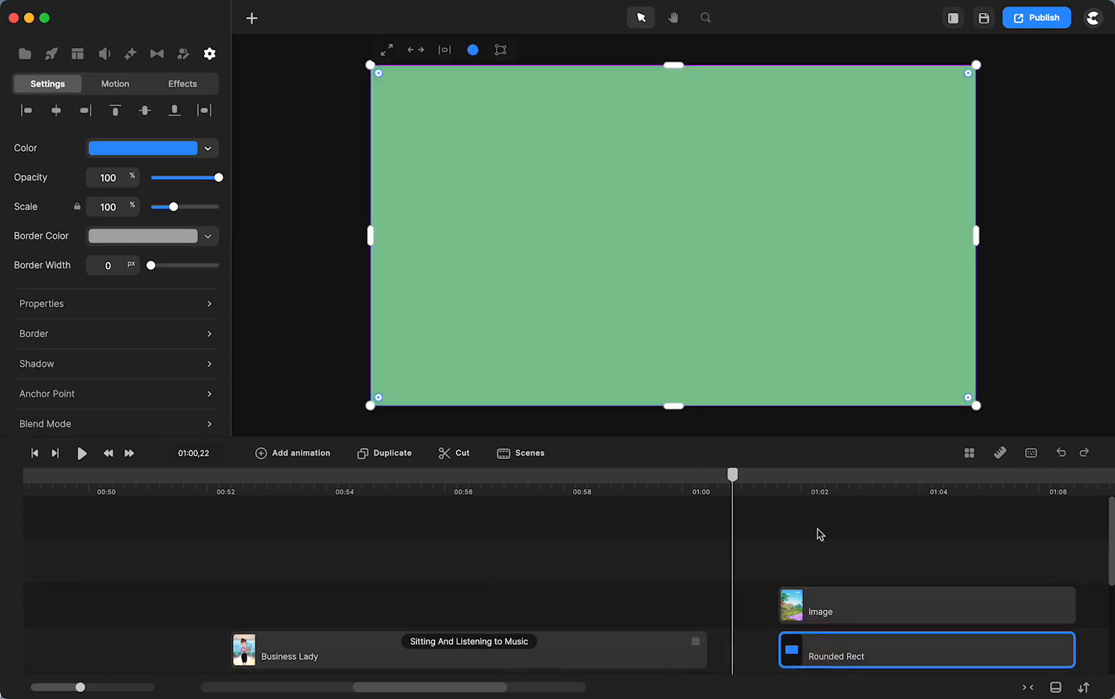
# Scale the picnic image down to 67% and move it to the upper middle of the canvas over the rectangle.
pyautogui.click(824, 481)
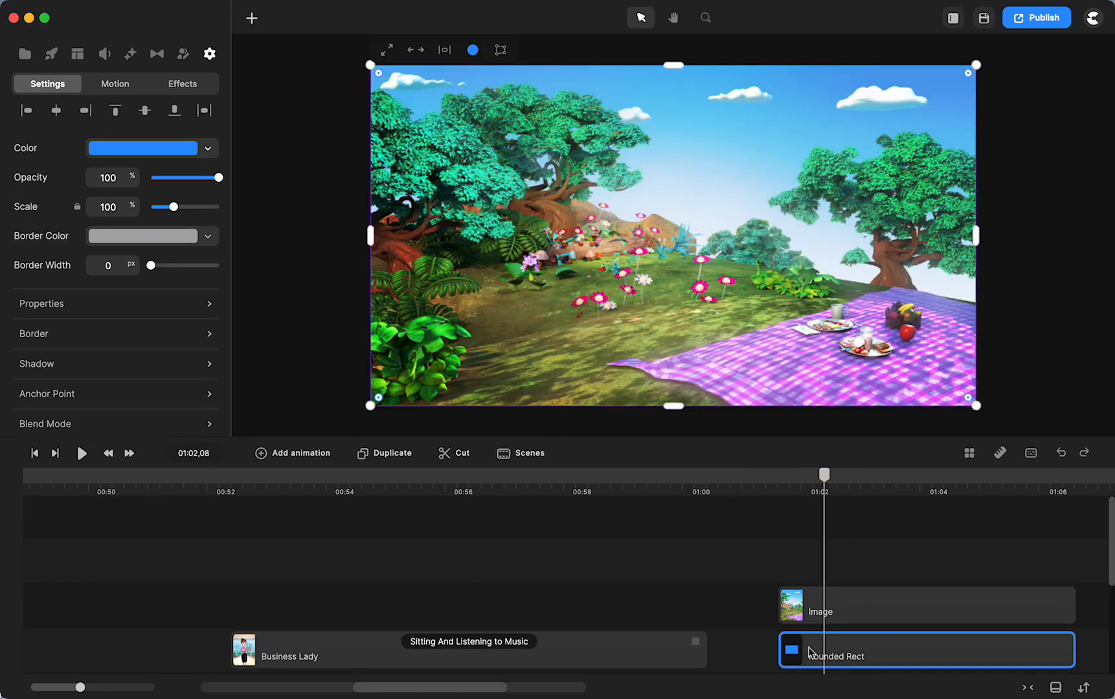
pyautogui.moveTo(979, 405); pyautogui.dragTo(881, 318)
pyautogui.click(886, 558)
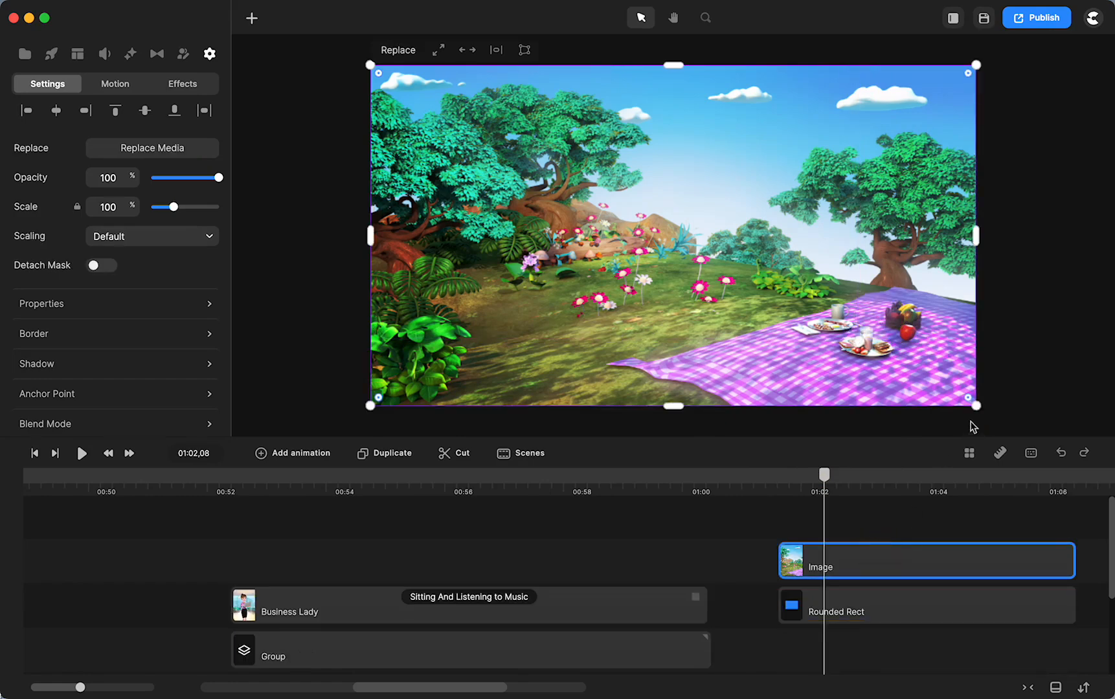
pyautogui.moveTo(977, 410); pyautogui.dragTo(899, 330)
pyautogui.moveTo(751, 262); pyautogui.dragTo(757, 220)
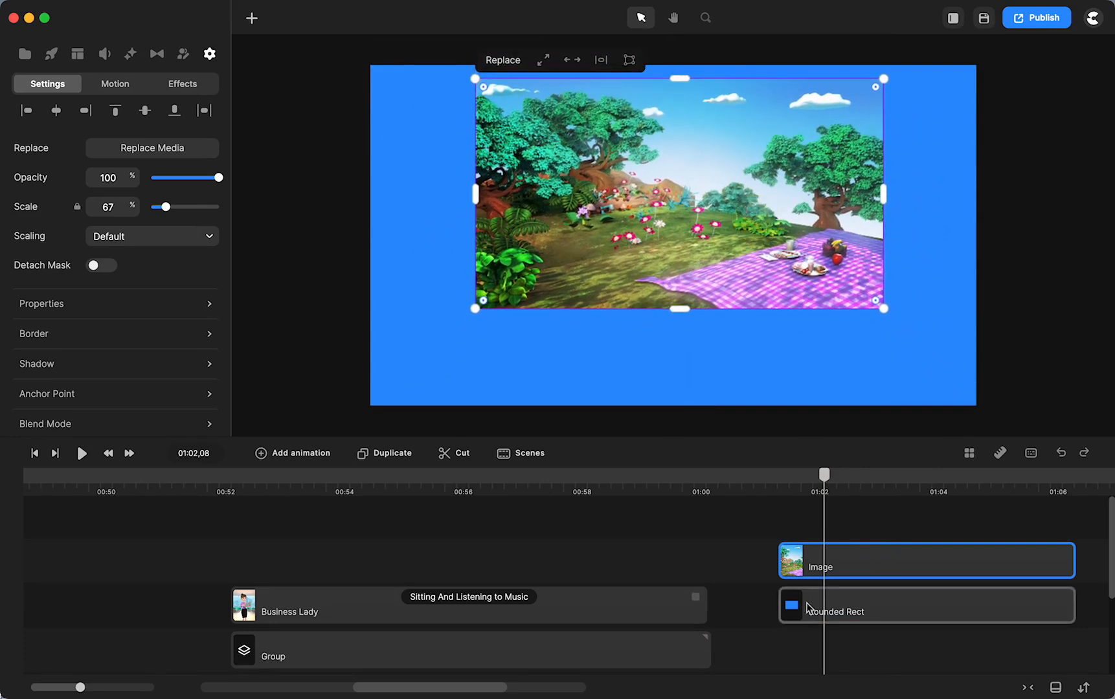
# Set the full-canvas rectangle's fill color to green, 6ec18b.
pyautogui.click(803, 609)
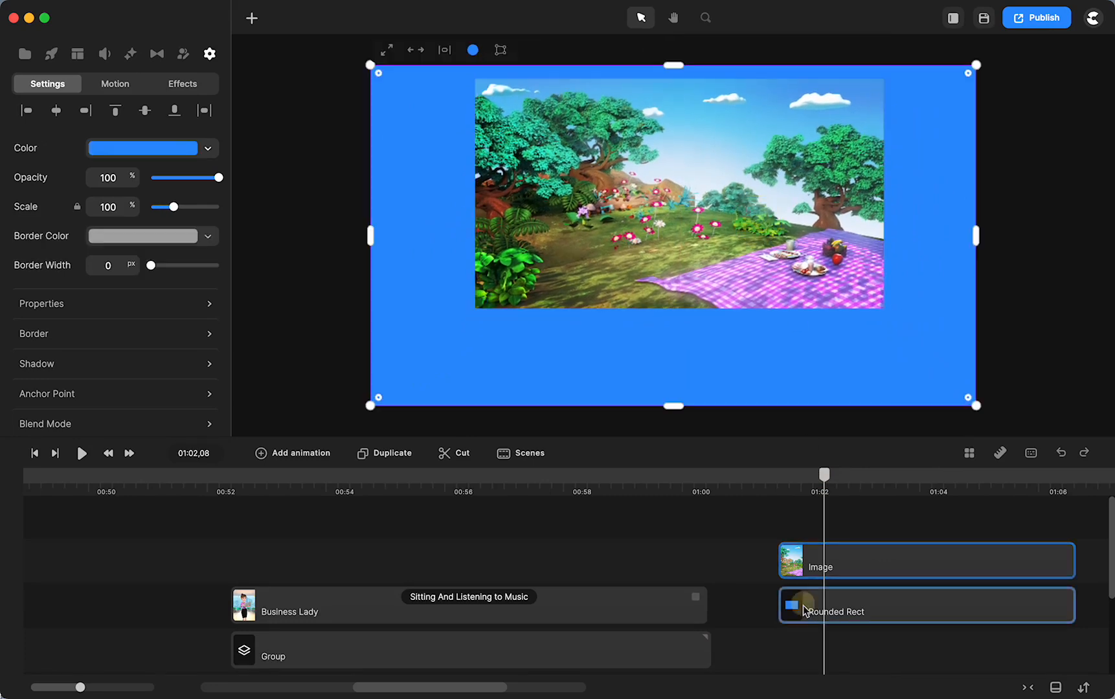
pyautogui.click(210, 150)
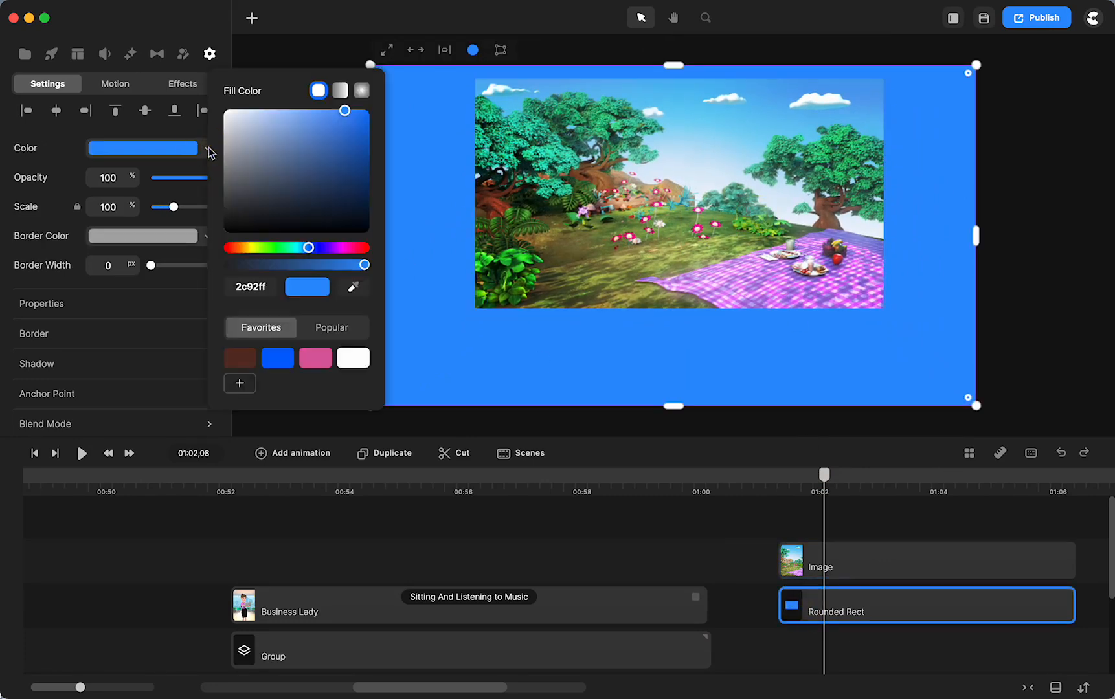
pyautogui.click(283, 249)
pyautogui.moveTo(295, 158); pyautogui.dragTo(287, 140)
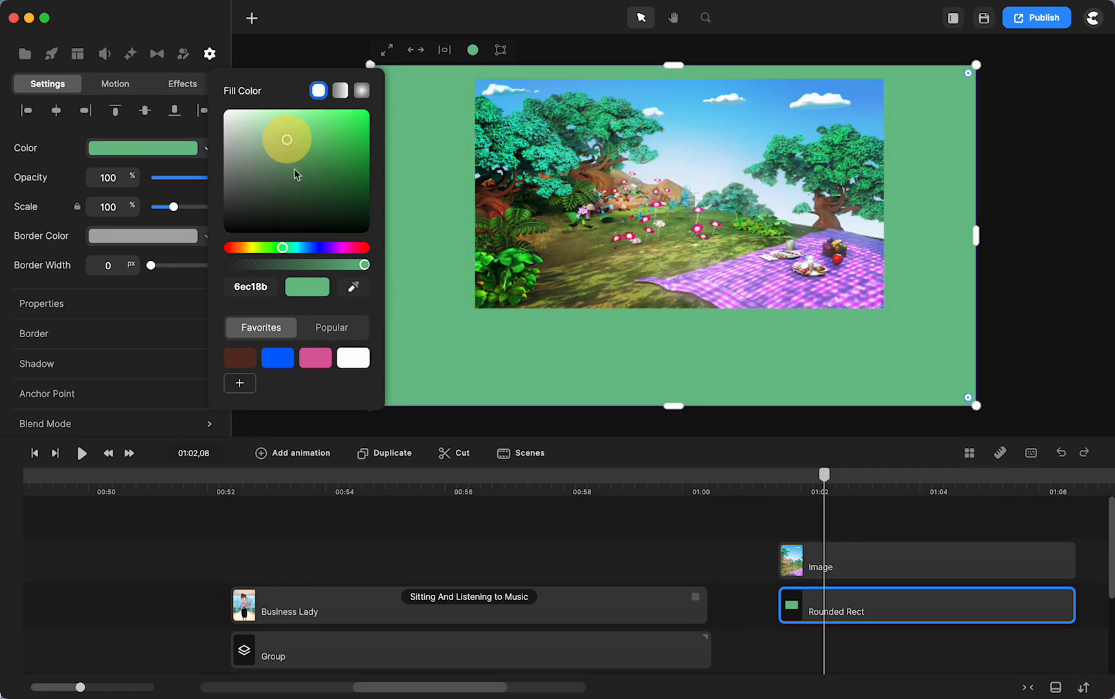
# Compare the rectangle's fill color with the finished scene at 00:58,16 and save the project.
pyautogui.click(601, 477)
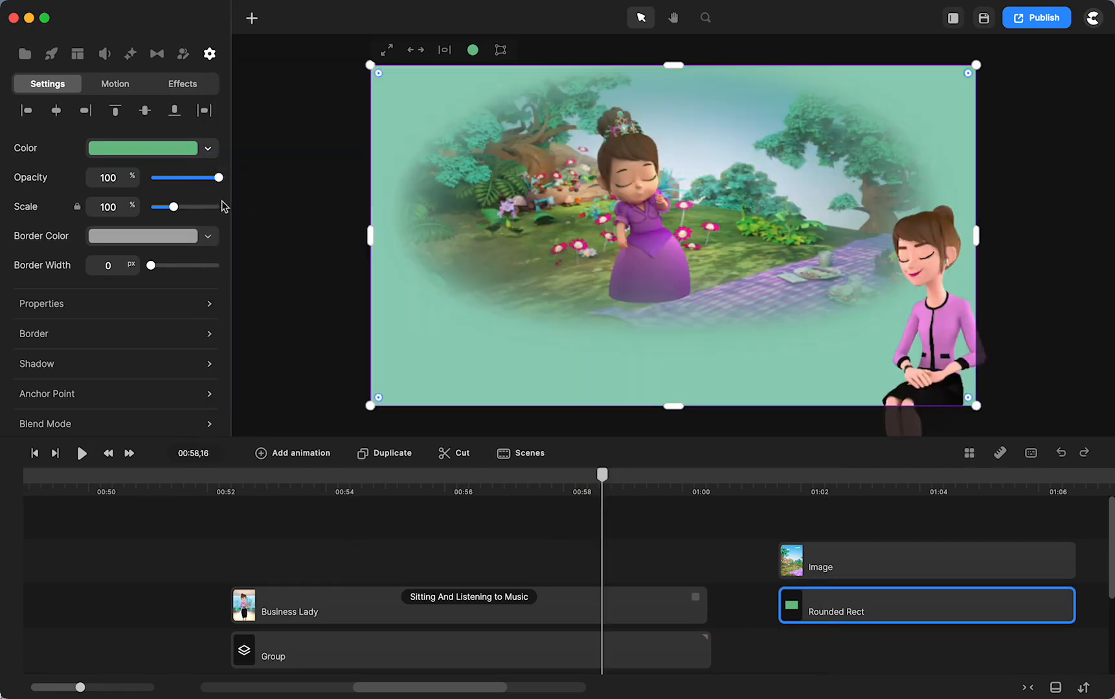
pyautogui.click(208, 152)
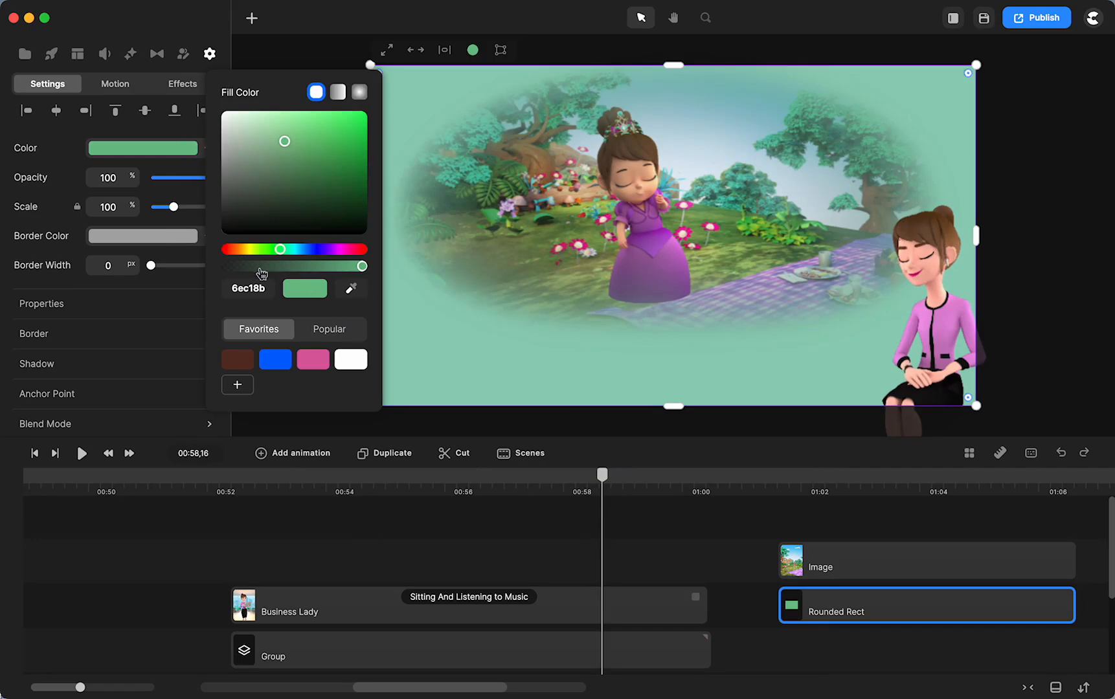
pyautogui.press('super+s')
# Check the canvas color, move the rectangle's clip earlier so it precedes the picnic image clip, and go to the finished scene at 00:55,24.
pyautogui.click(455, 543)
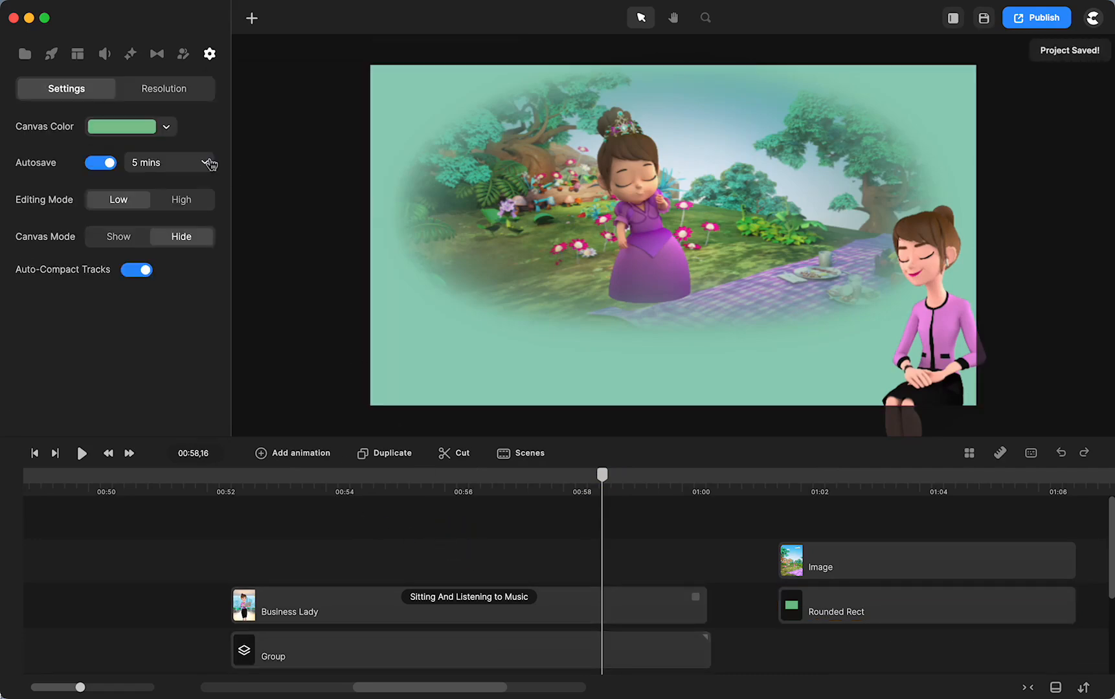
pyautogui.click(166, 126)
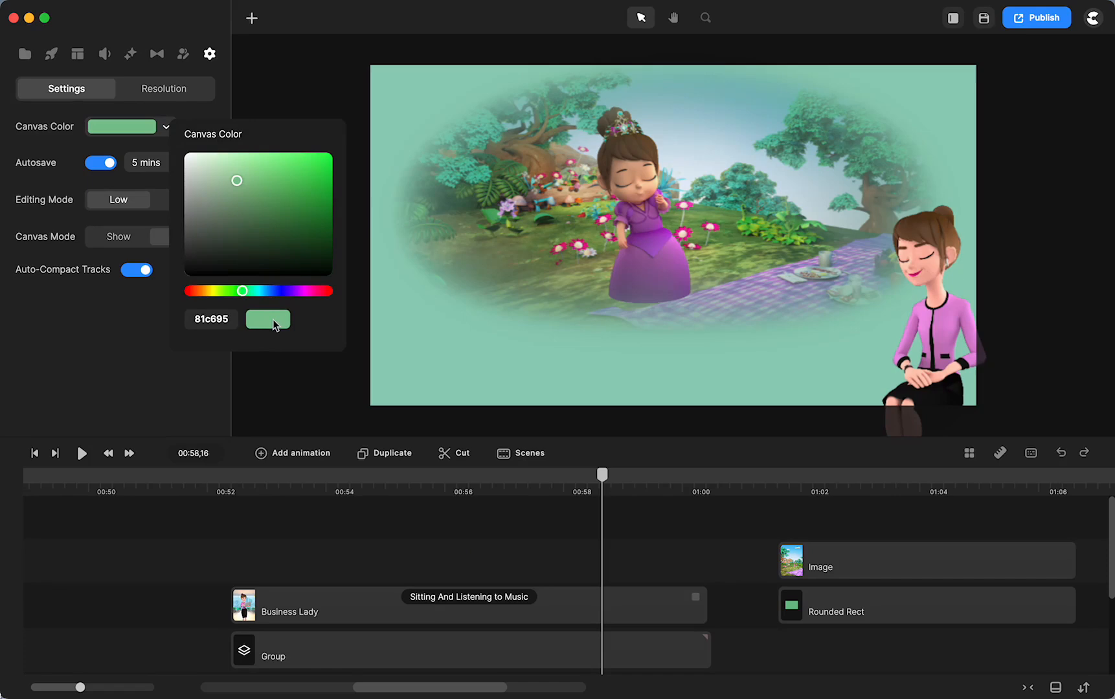
pyautogui.click(791, 485)
pyautogui.moveTo(809, 561)
pyautogui.mouseDown()
pyautogui.moveTo(841, 557)
pyautogui.moveTo(808, 564)
pyautogui.mouseUp()
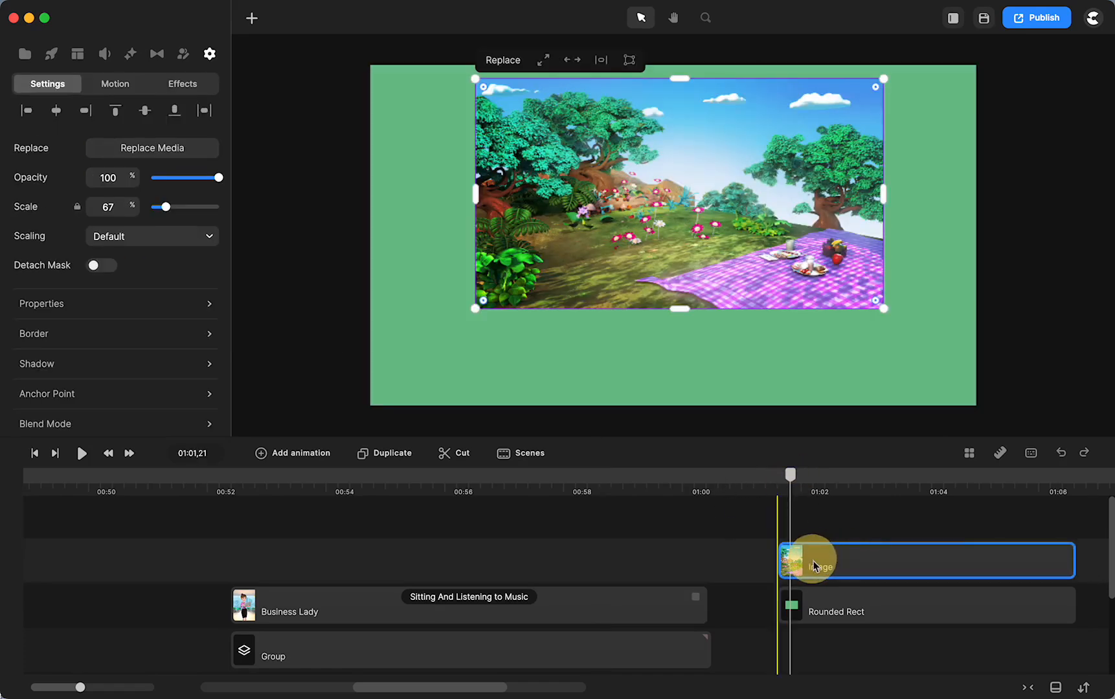
pyautogui.moveTo(809, 614); pyautogui.dragTo(590, 564)
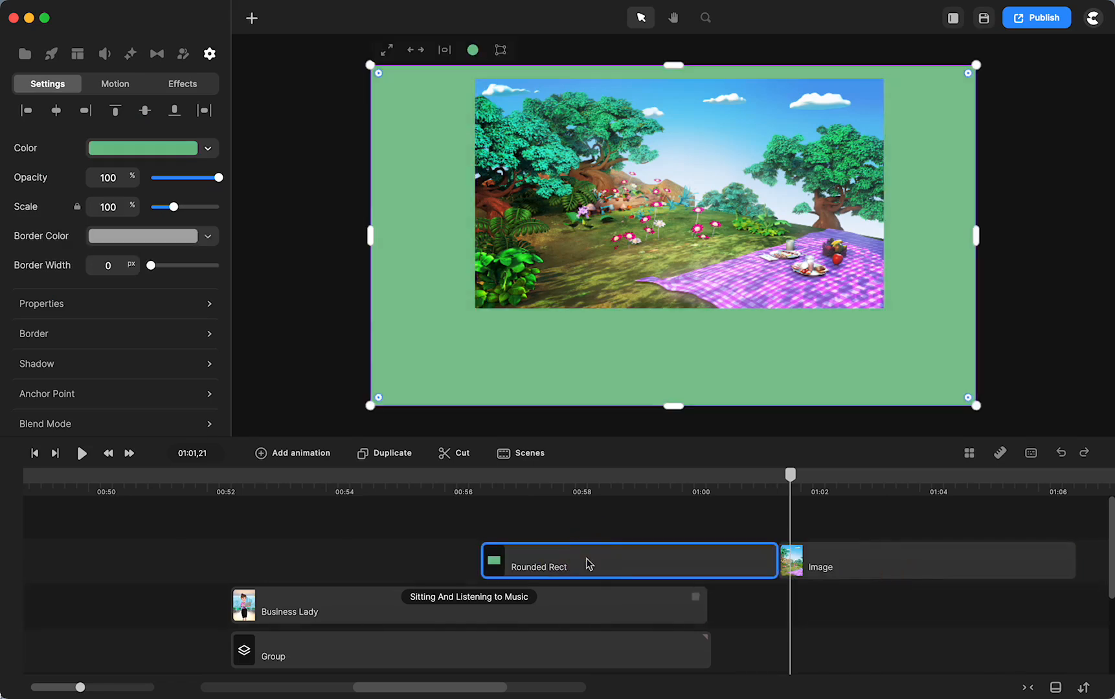
pyautogui.click(439, 480)
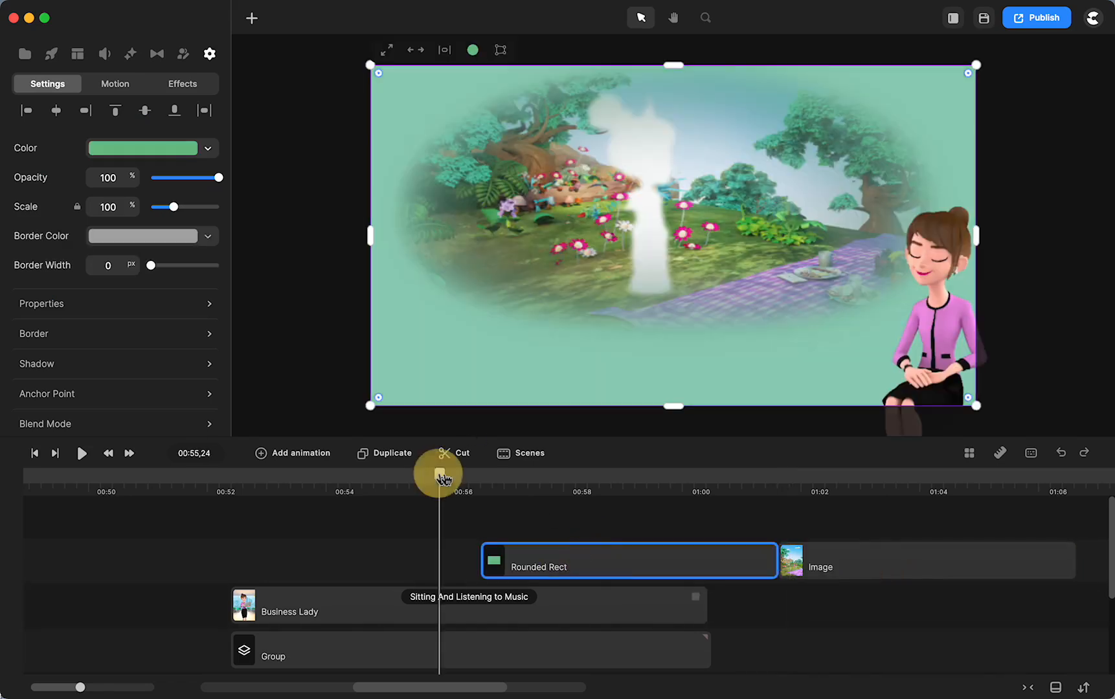
# Sample the finished scene's background green, 93d0b9, as the rectangle's fill and return its clip beneath the picnic image clip.
pyautogui.click(209, 151)
pyautogui.click(353, 292)
pyautogui.click(440, 351)
pyautogui.moveTo(547, 558); pyautogui.dragTo(843, 597)
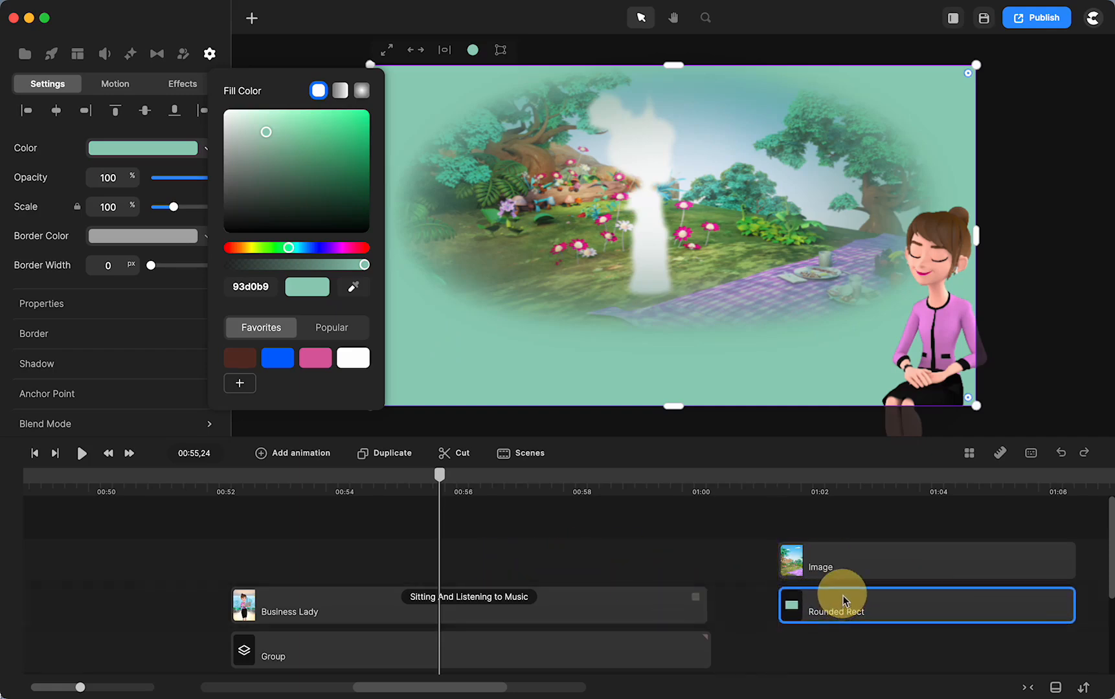
# Lengthen the picnic image and rectangle clips together so both end past 01:11.
pyautogui.click(837, 477)
pyautogui.keyDown('shift'); pyautogui.click(803, 572); pyautogui.keyUp('shift')
pyautogui.moveTo(821, 567); pyautogui.dragTo(1108, 562)
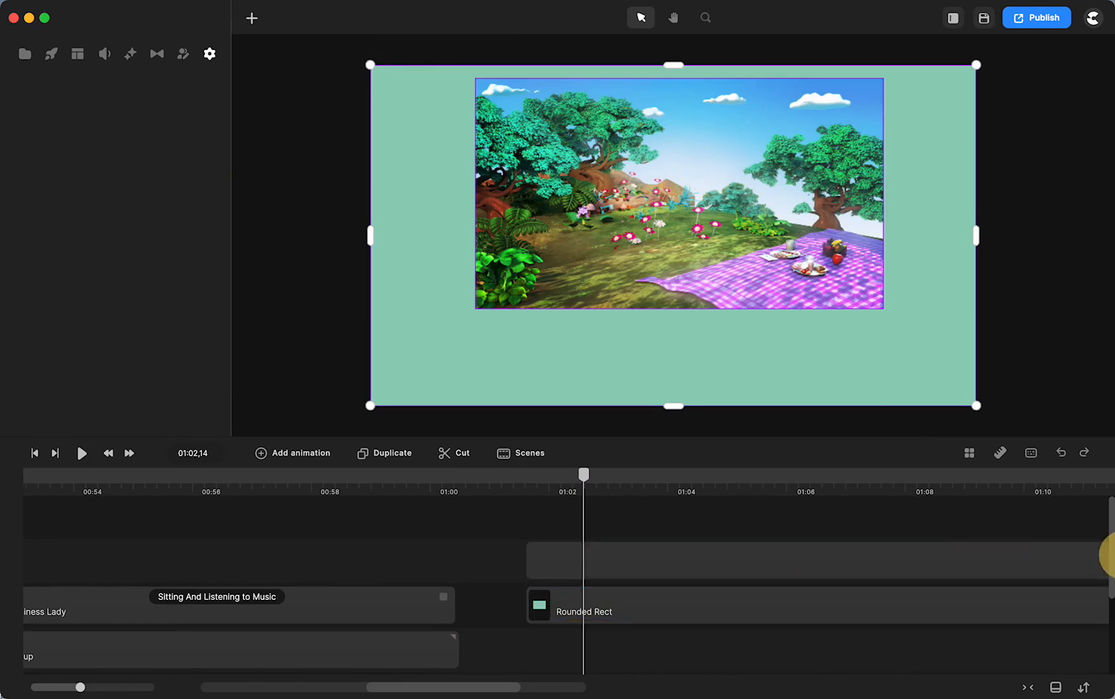
pyautogui.hscroll(5, 822, 594)
pyautogui.moveTo(758, 639); pyautogui.dragTo(689, 520)
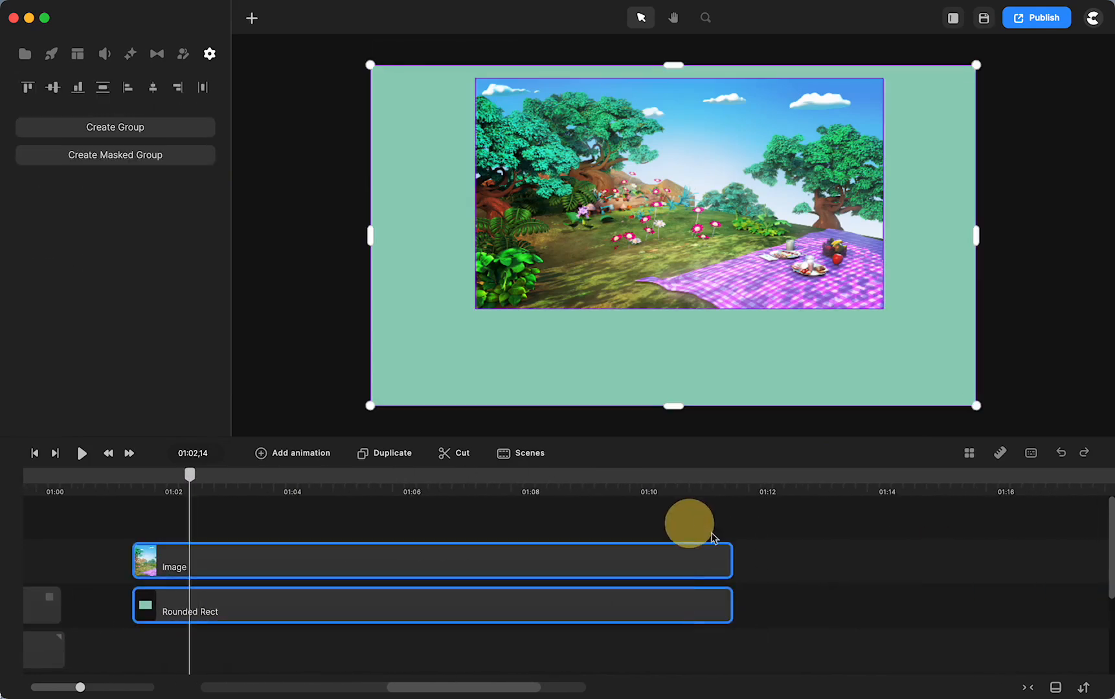
pyautogui.moveTo(726, 564); pyautogui.dragTo(1043, 552)
pyautogui.hscroll(-4, 439, 597)
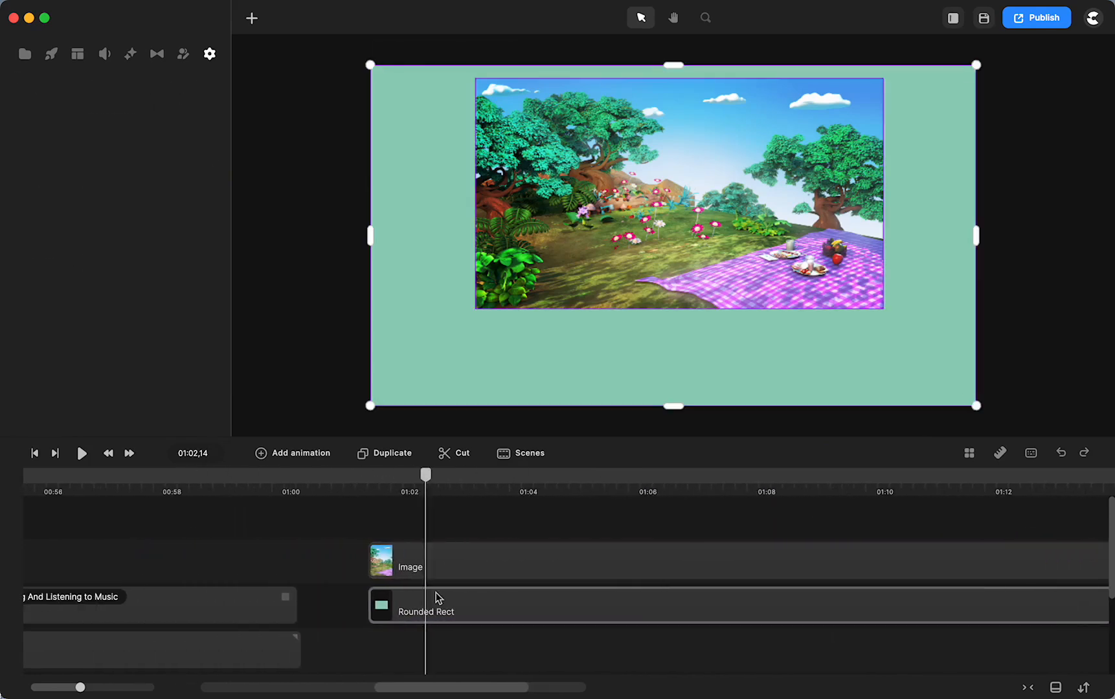
# Scale the picnic image up to 88% and center it on the canvas, leaving a green margin around it.
pyautogui.click(635, 234)
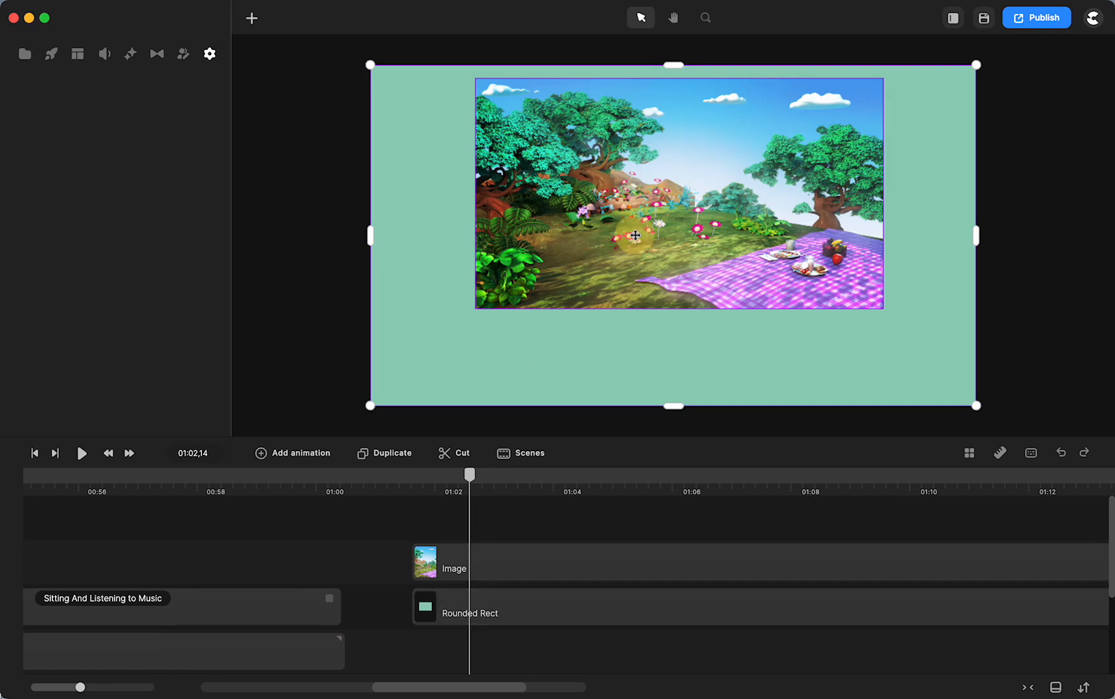
pyautogui.click(517, 563)
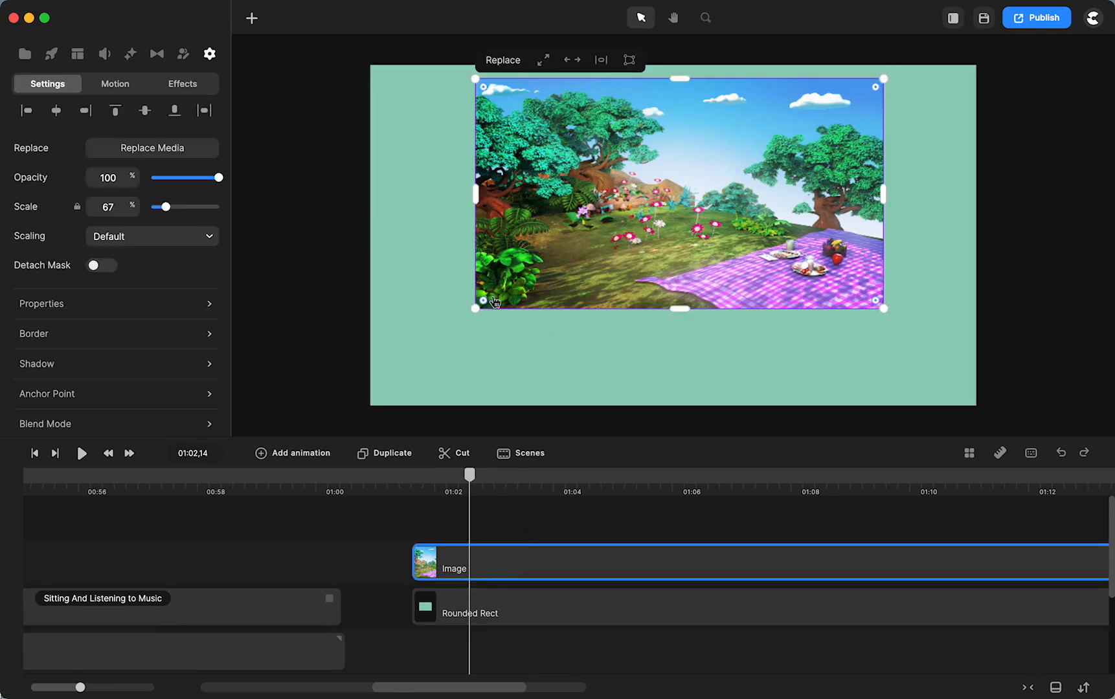
pyautogui.moveTo(474, 308); pyautogui.dragTo(416, 343)
pyautogui.moveTo(636, 235); pyautogui.dragTo(635, 257)
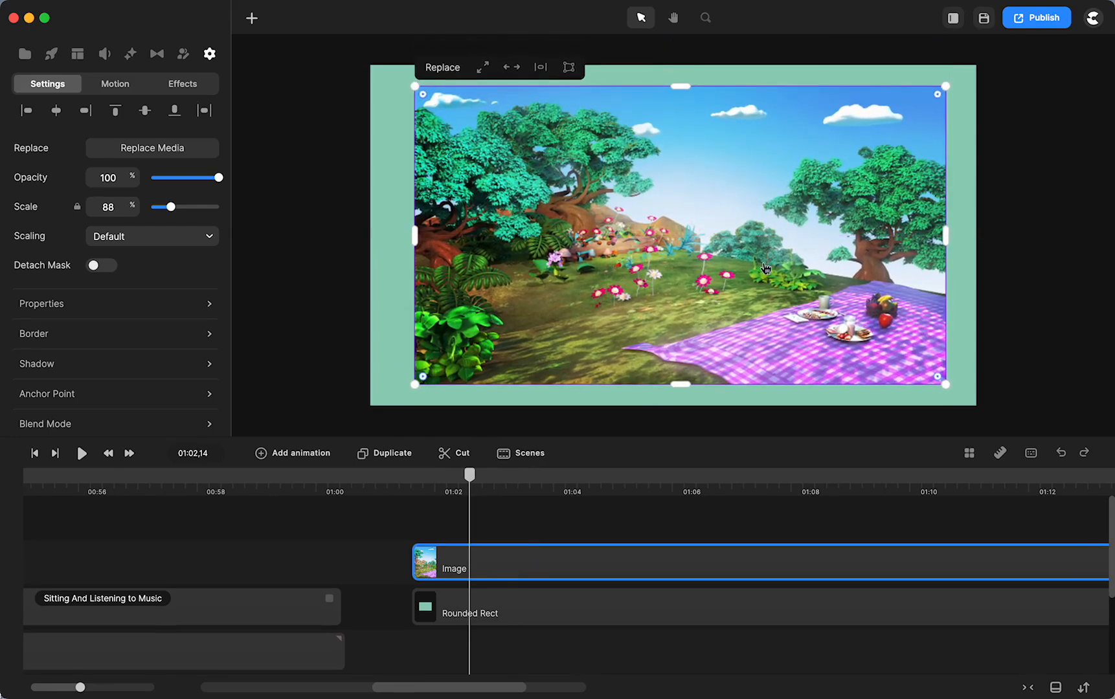
# Add a circle and stretch it into a wide ellipse, 206% in scale, covering most of the picnic image.
pyautogui.click(253, 19)
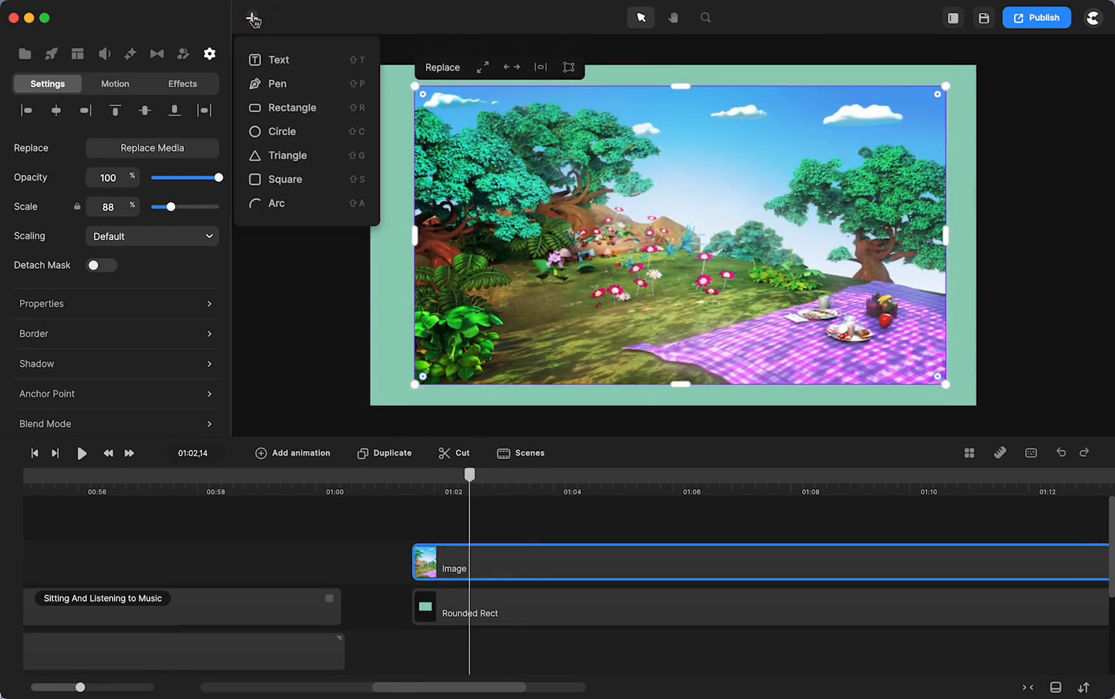
pyautogui.click(284, 132)
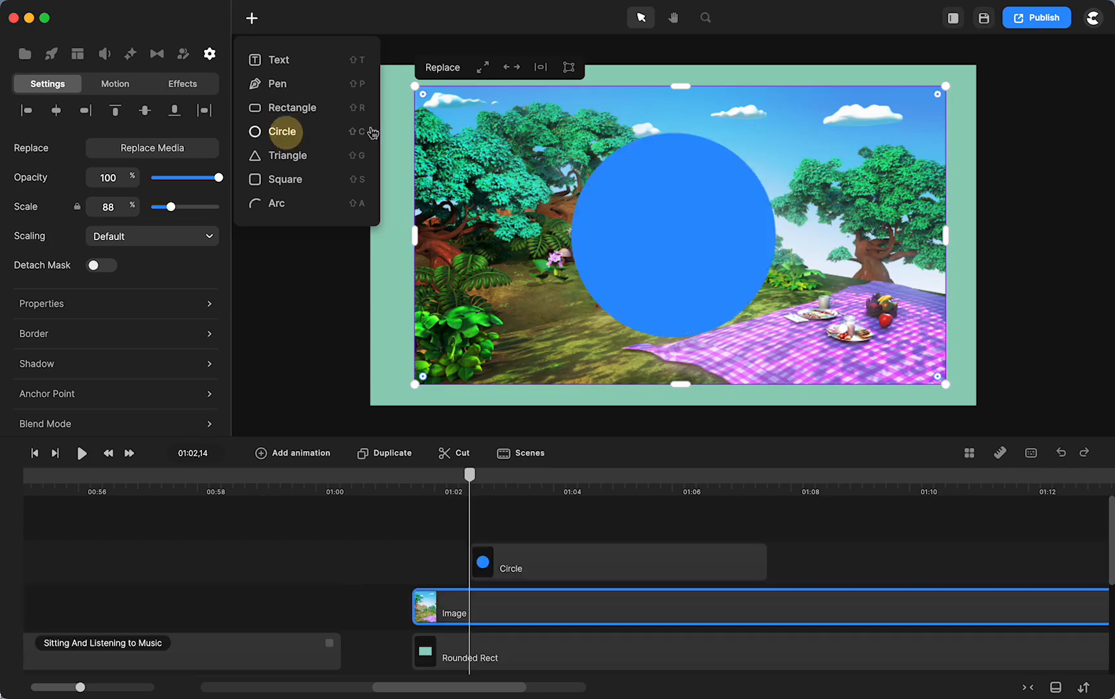
pyautogui.click(659, 228)
pyautogui.moveTo(579, 239); pyautogui.dragTo(422, 237)
pyautogui.moveTo(677, 137); pyautogui.dragTo(673, 98)
pyautogui.moveTo(675, 375); pyautogui.dragTo(673, 358)
pyautogui.moveTo(422, 246); pyautogui.dragTo(413, 245)
pyautogui.moveTo(540, 222); pyautogui.dragTo(545, 238)
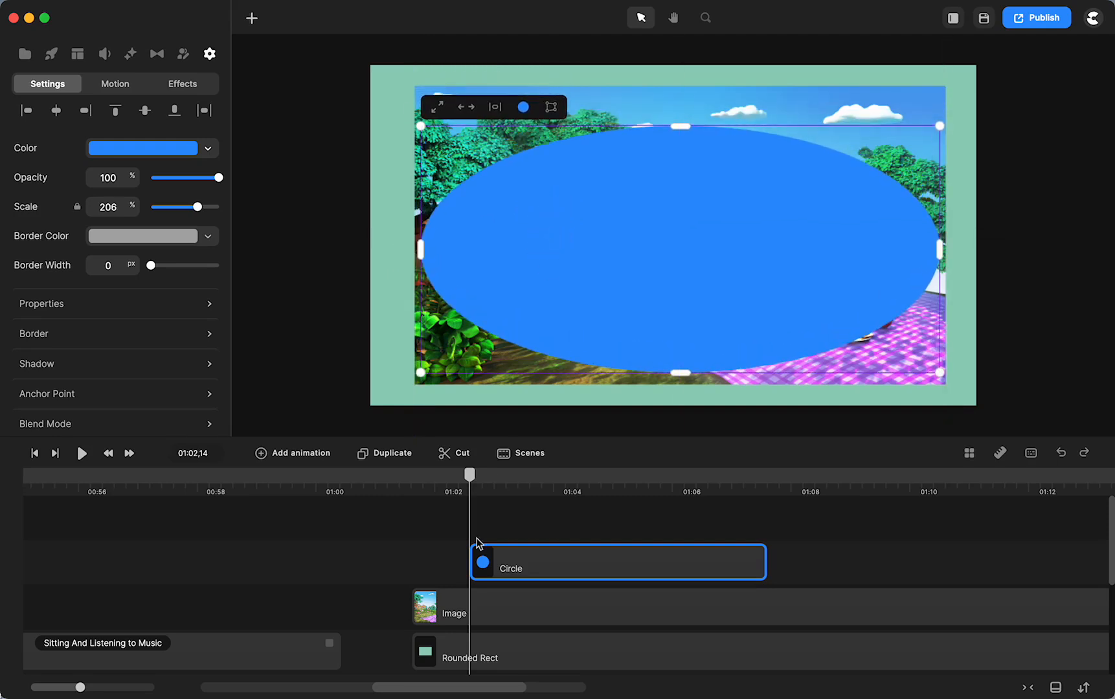
# Align the circle clip's start with the picnic image clip and mask the image with the circle.
pyautogui.moveTo(492, 565); pyautogui.dragTo(438, 562)
pyautogui.moveTo(480, 528); pyautogui.dragTo(498, 614)
pyautogui.rightClick(499, 614)
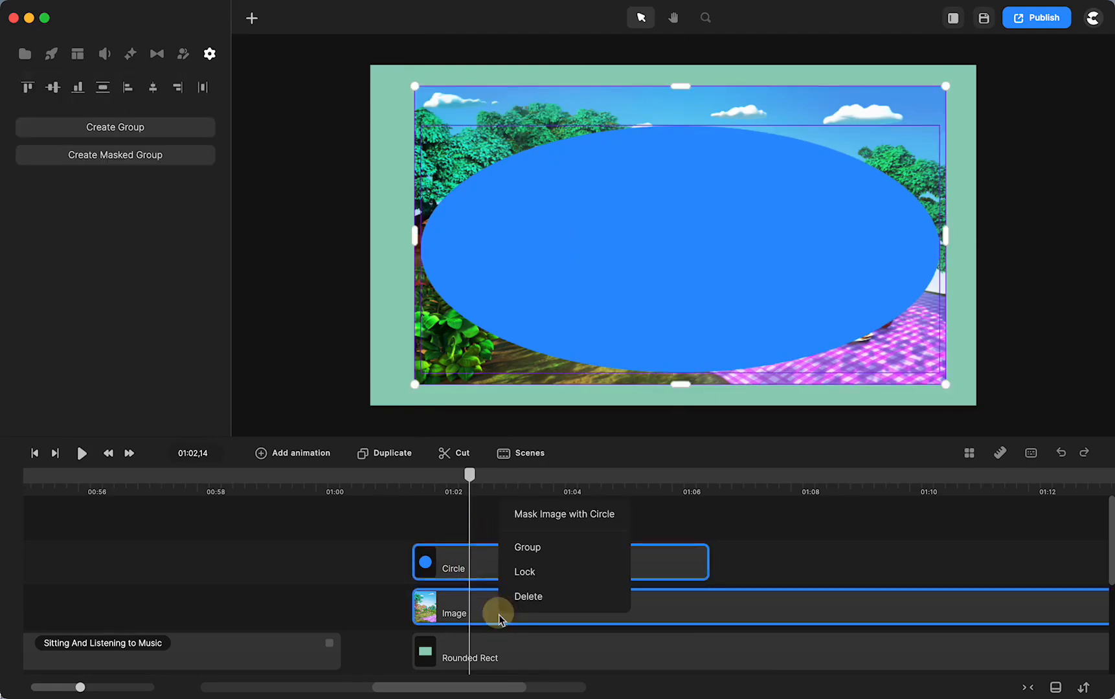
pyautogui.click(543, 516)
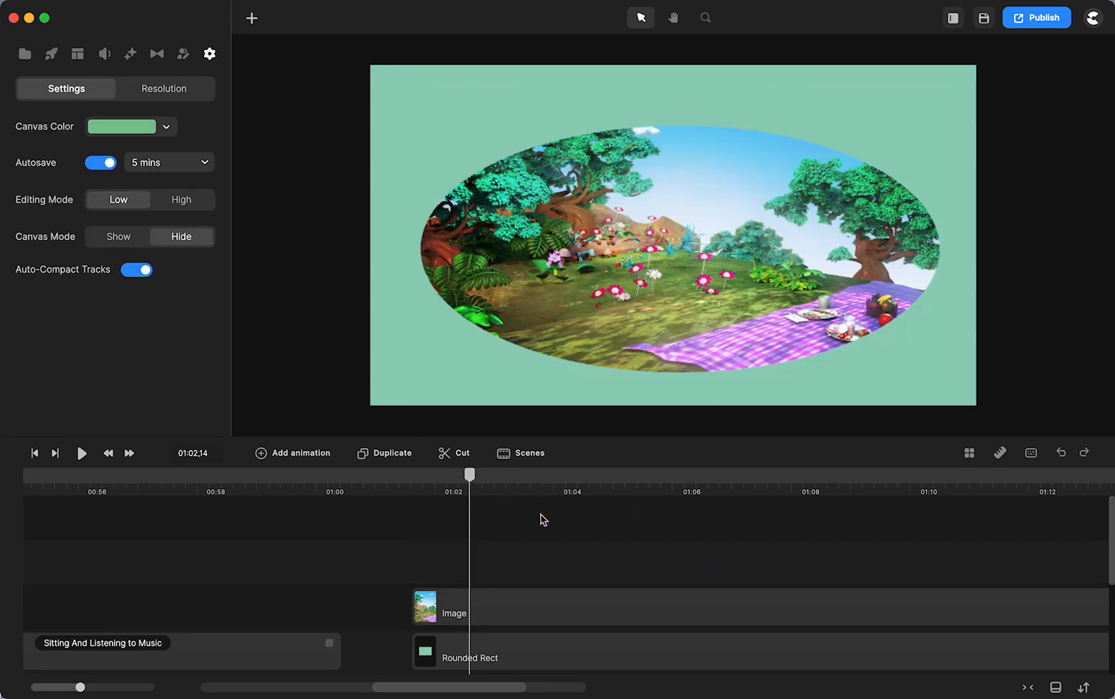
# Move the masked picnic image to the upper canvas and, with the mask detached, widen only the ellipse to 227% scale before reattaching it.
pyautogui.click(663, 245)
pyautogui.moveTo(666, 282); pyautogui.dragTo(660, 231)
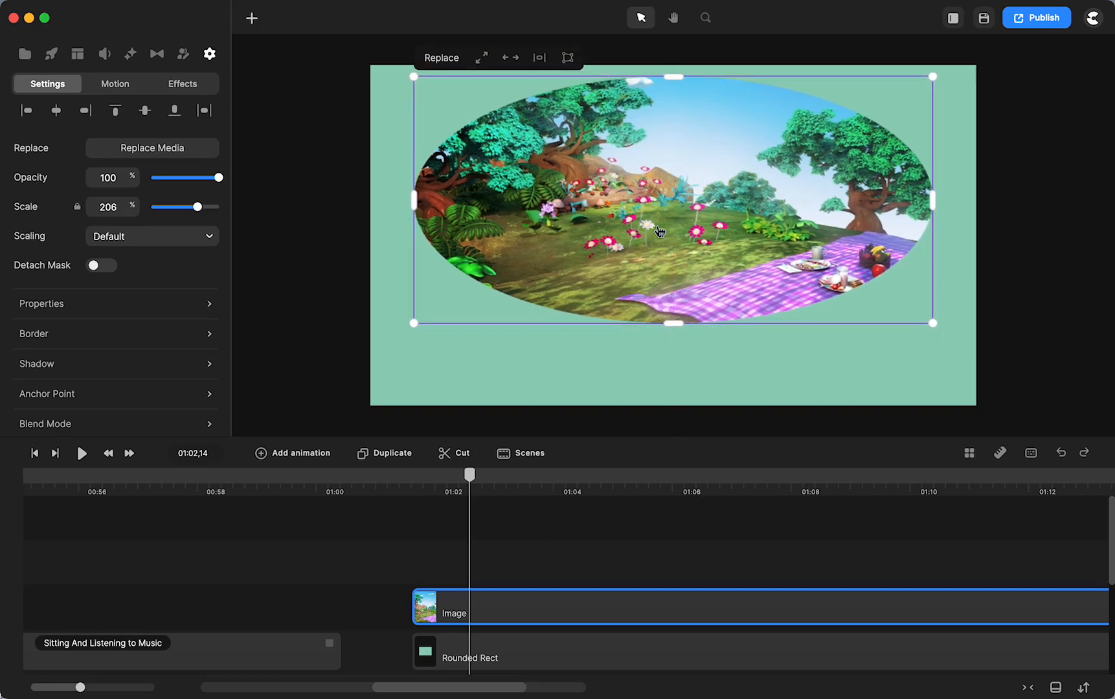
pyautogui.click(94, 267)
pyautogui.moveTo(407, 199); pyautogui.dragTo(386, 199)
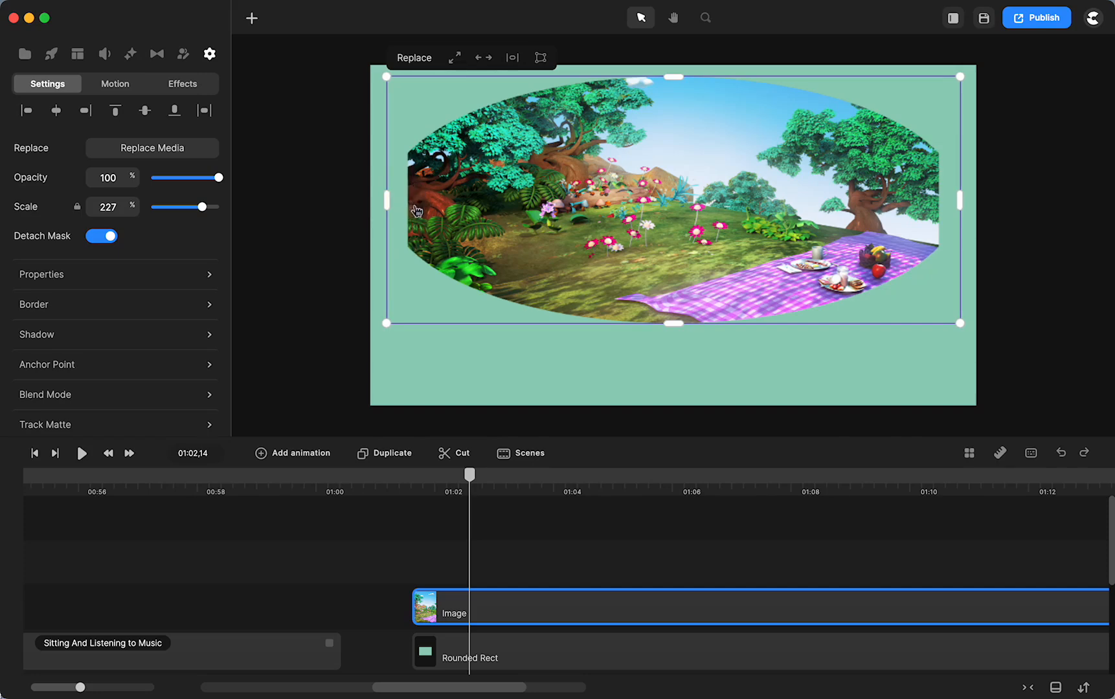
pyautogui.click(114, 237)
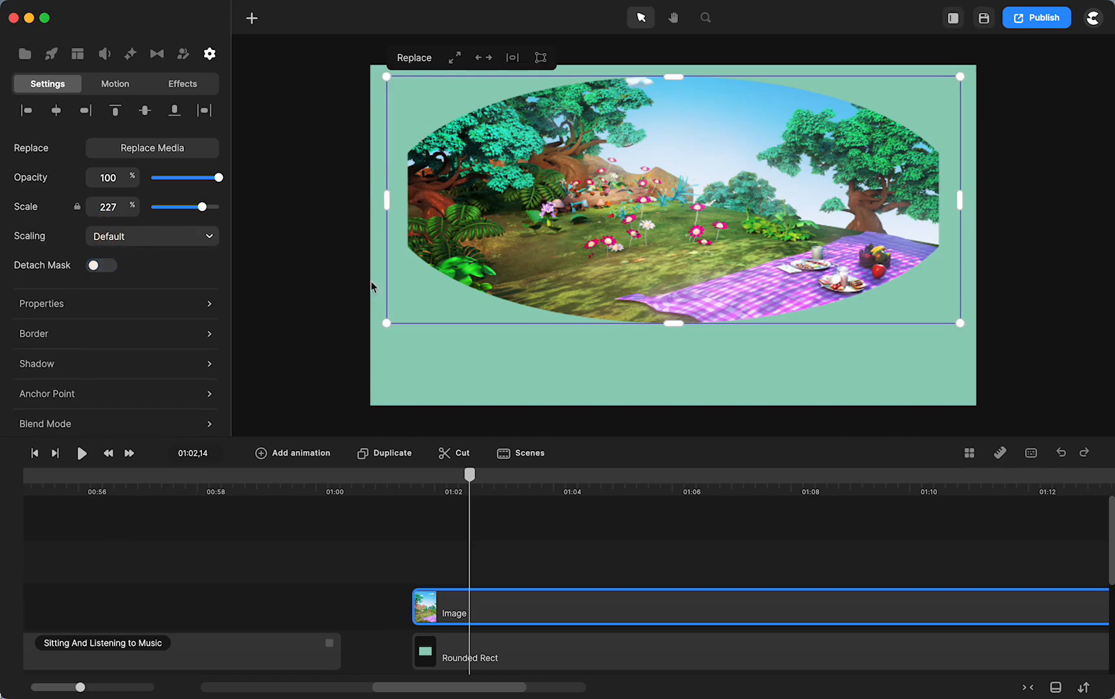
# Open the masked picnic image for inside editing and adjust the ellipse to 226% scale.
pyautogui.doubleClick(483, 236)
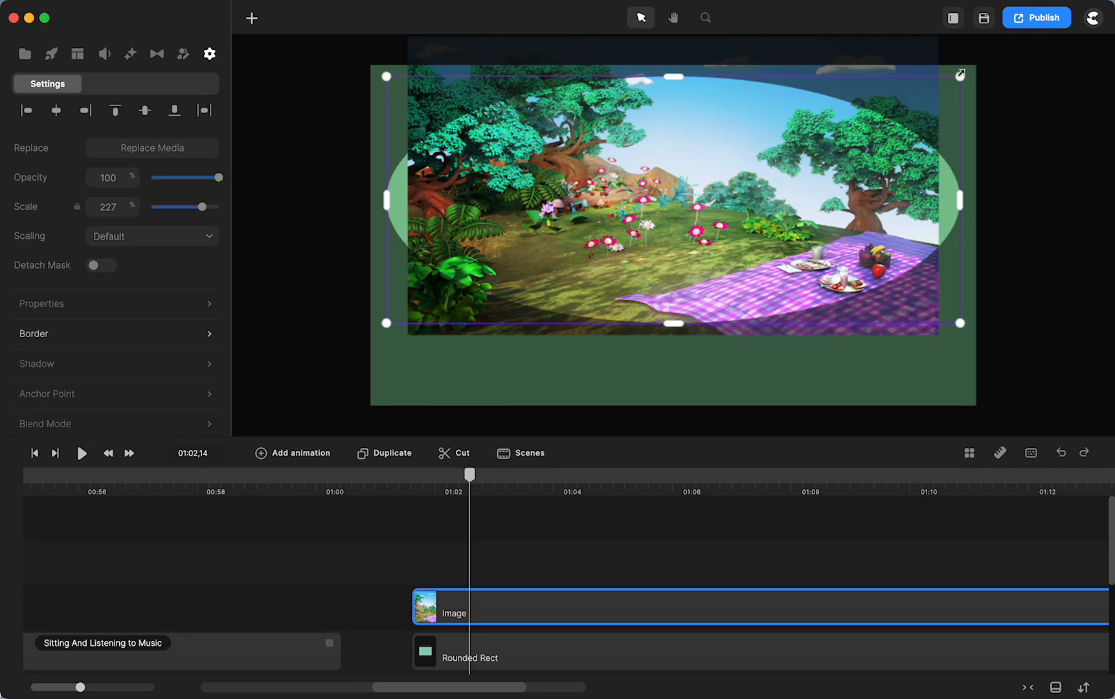
pyautogui.moveTo(961, 76)
pyautogui.mouseDown()
pyautogui.moveTo(976, 72)
pyautogui.moveTo(959, 77)
pyautogui.mouseUp()
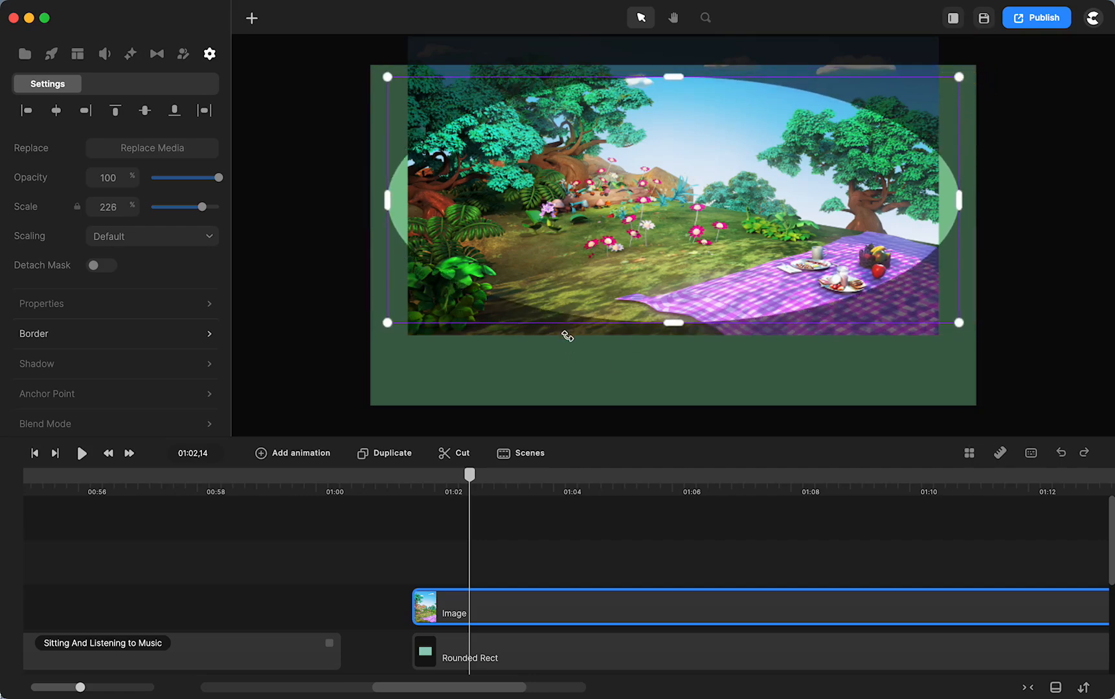
pyautogui.click(538, 357)
pyautogui.click(591, 232)
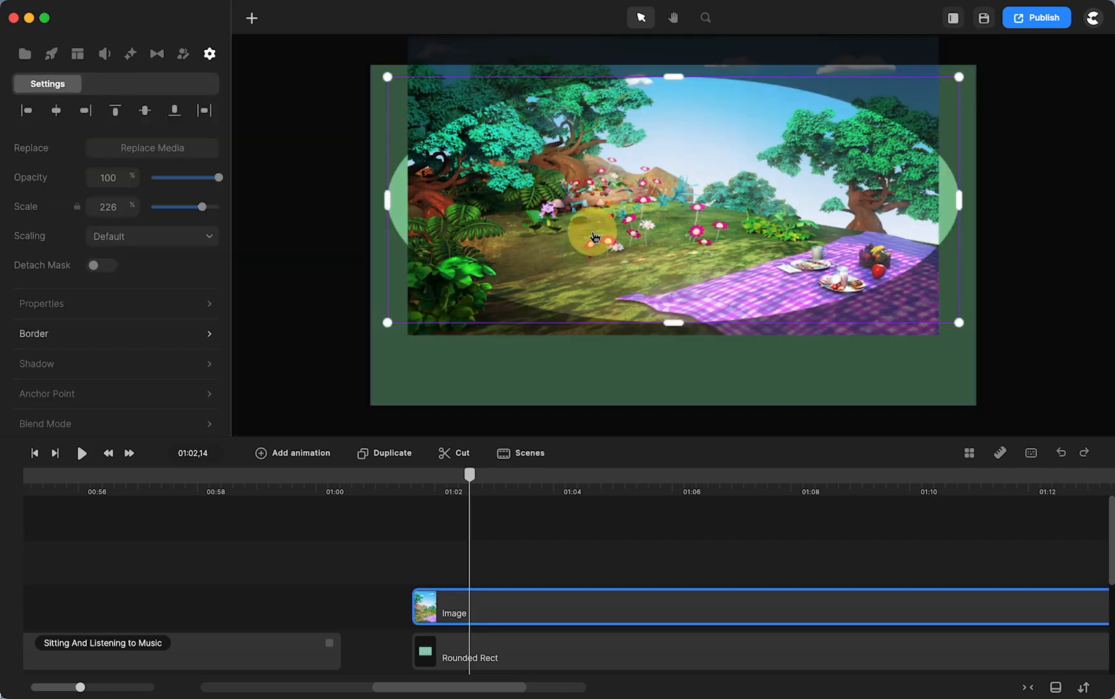
pyautogui.click(440, 342)
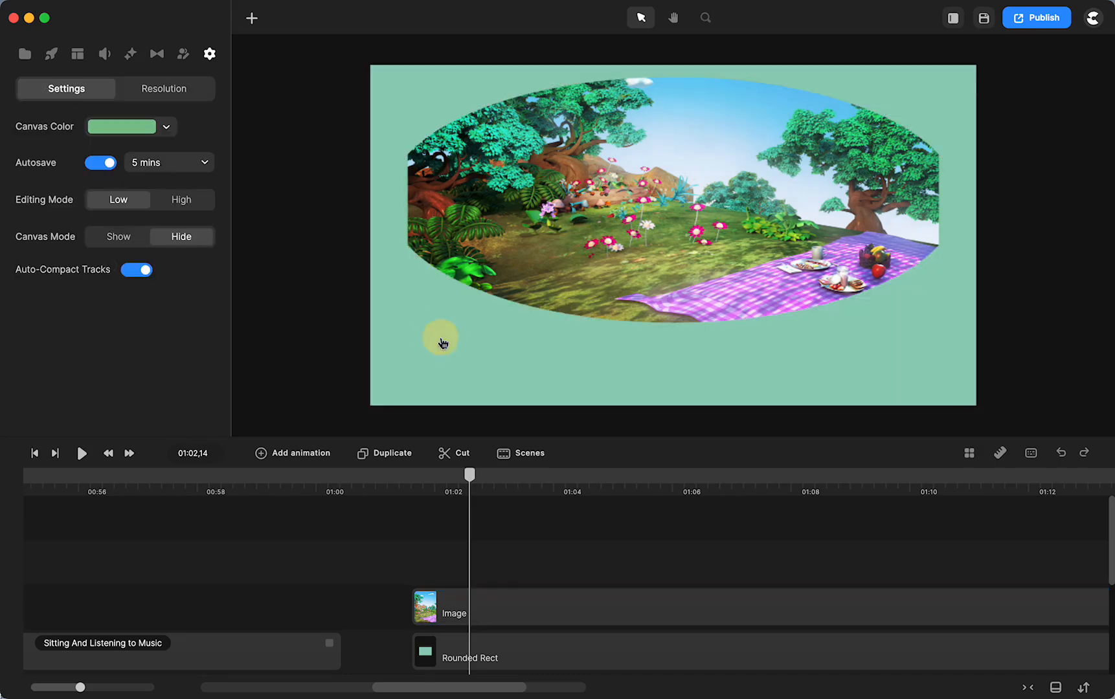
# Detach the mask from the picnic image, reduce the ellipse's height slightly, and reattach it.
pyautogui.click(580, 243)
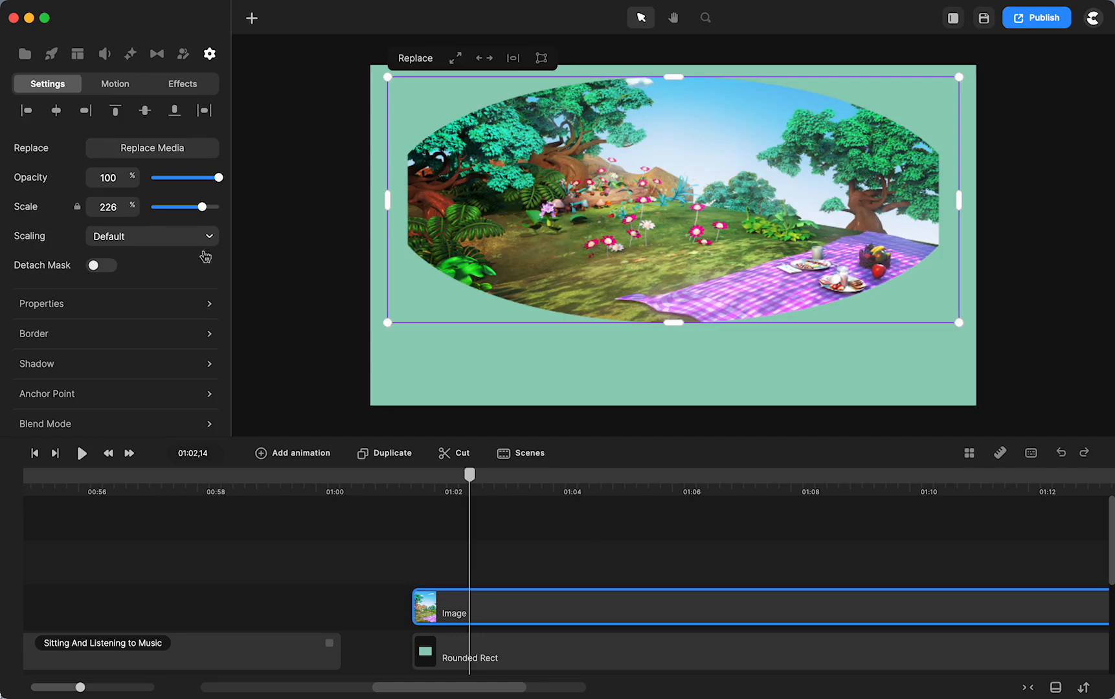
pyautogui.click(96, 268)
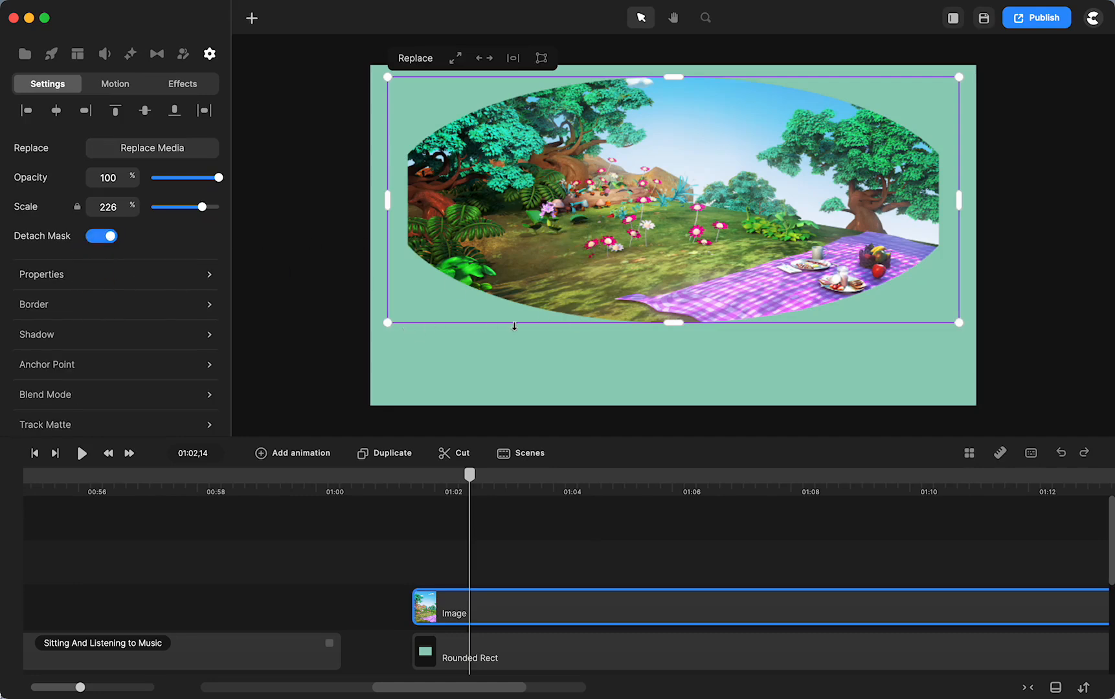
pyautogui.click(674, 321)
pyautogui.moveTo(672, 321); pyautogui.dragTo(672, 308)
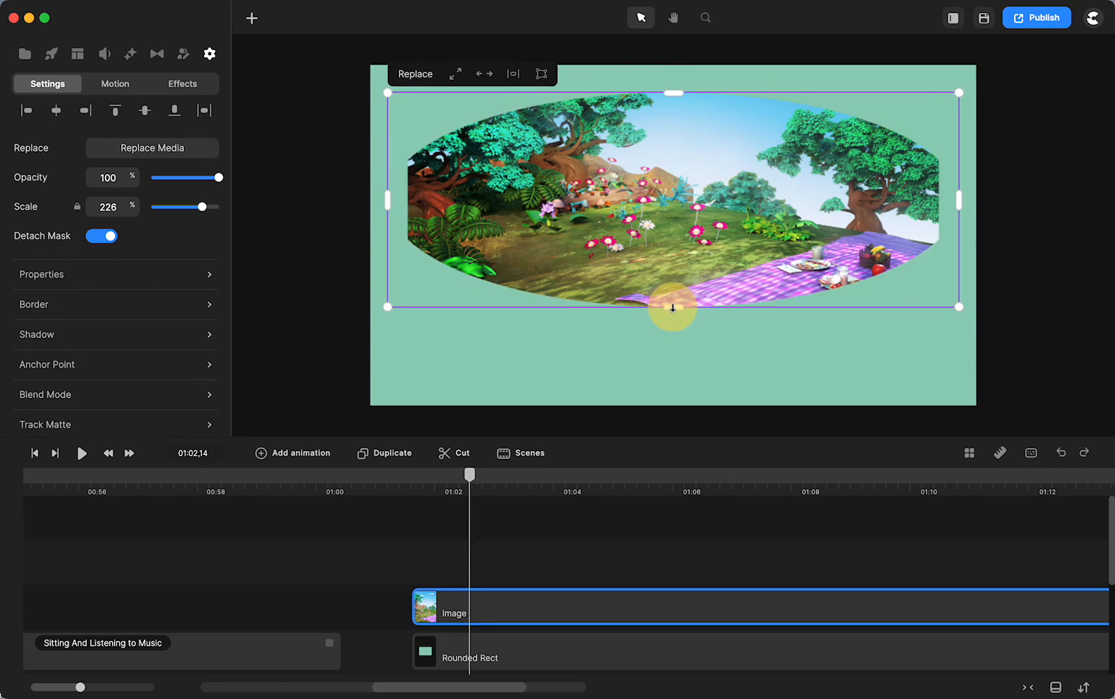
pyautogui.click(107, 237)
# Enlarge and reposition the picnic image inside its mask so it fills the whole ellipse.
pyautogui.doubleClick(683, 196)
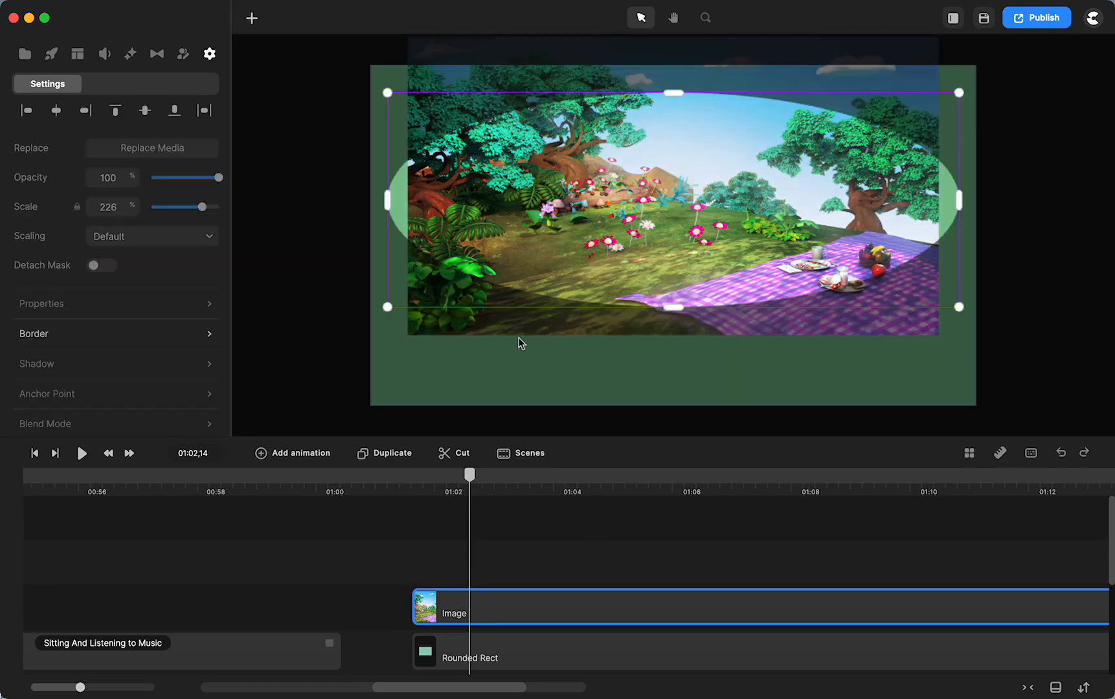
pyautogui.moveTo(521, 328); pyautogui.dragTo(518, 337)
pyautogui.moveTo(414, 344); pyautogui.dragTo(373, 362)
pyautogui.moveTo(476, 339); pyautogui.dragTo(483, 312)
pyautogui.moveTo(372, 338); pyautogui.dragTo(423, 306)
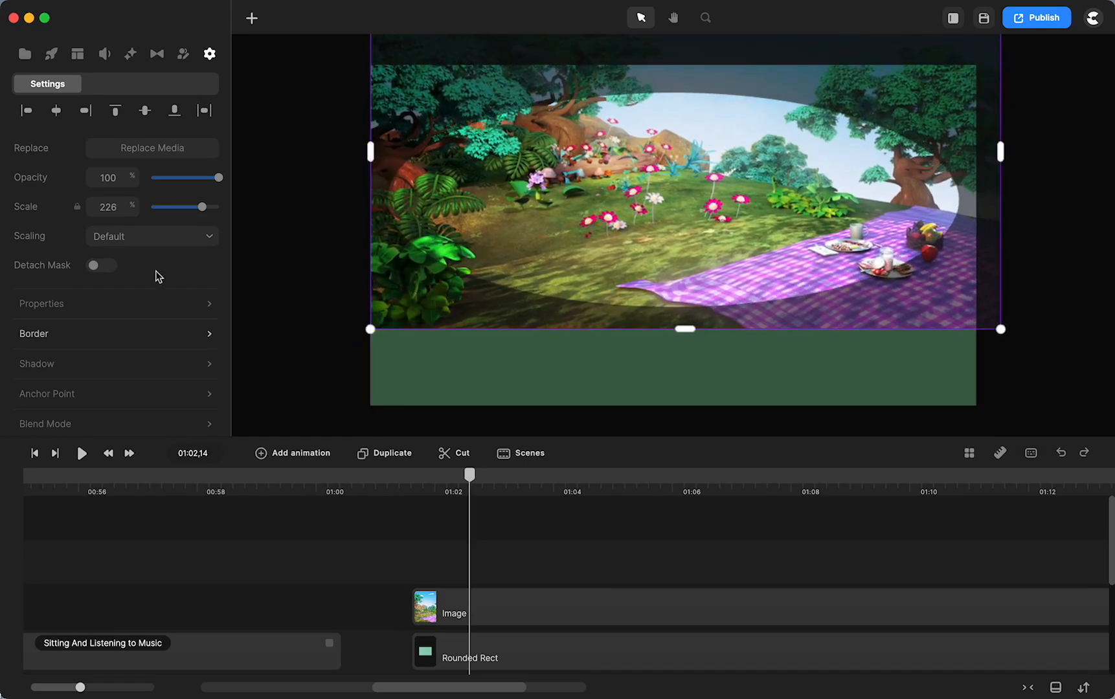
pyautogui.click(322, 324)
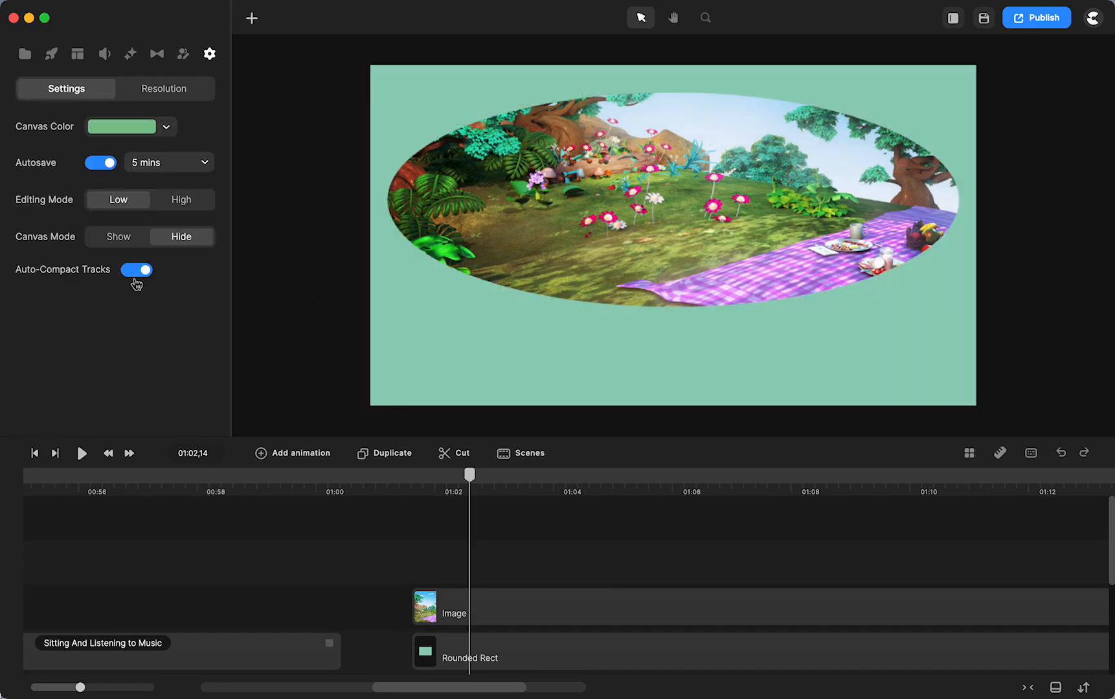
pyautogui.click(509, 207)
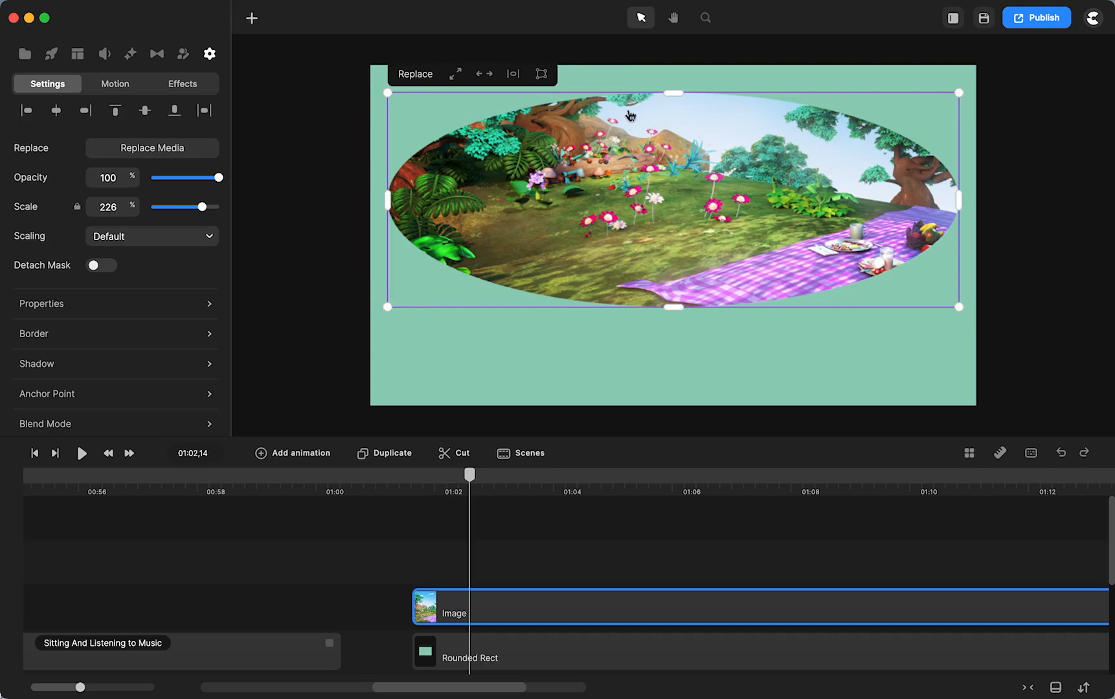
pyautogui.moveTo(680, 93); pyautogui.dragTo(680, 75)
pyautogui.press('super+z')
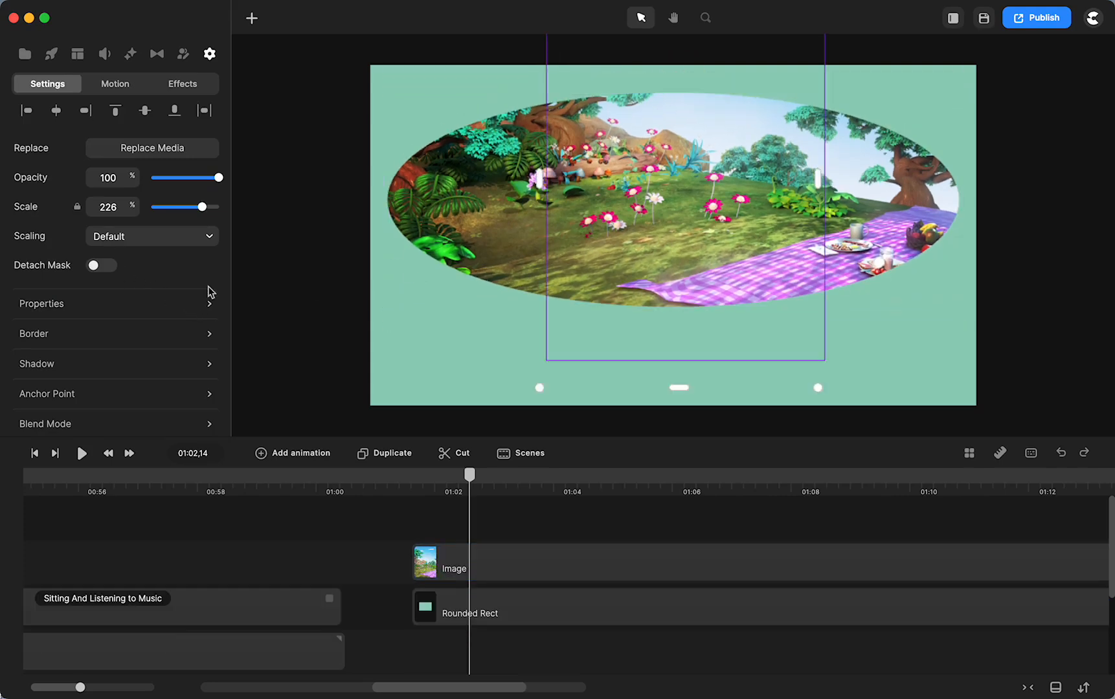
# Detach the mask again, increase the ellipse's height so it nearly reaches the canvas's upper edge, and reattach it.
pyautogui.click(479, 241)
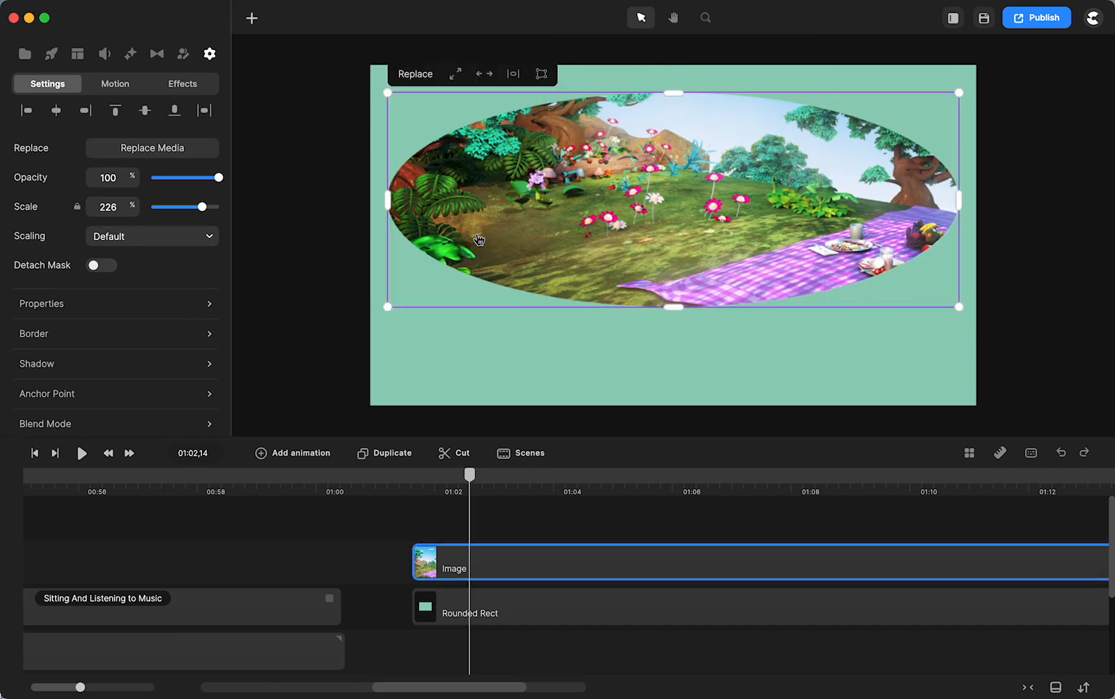
pyautogui.click(93, 267)
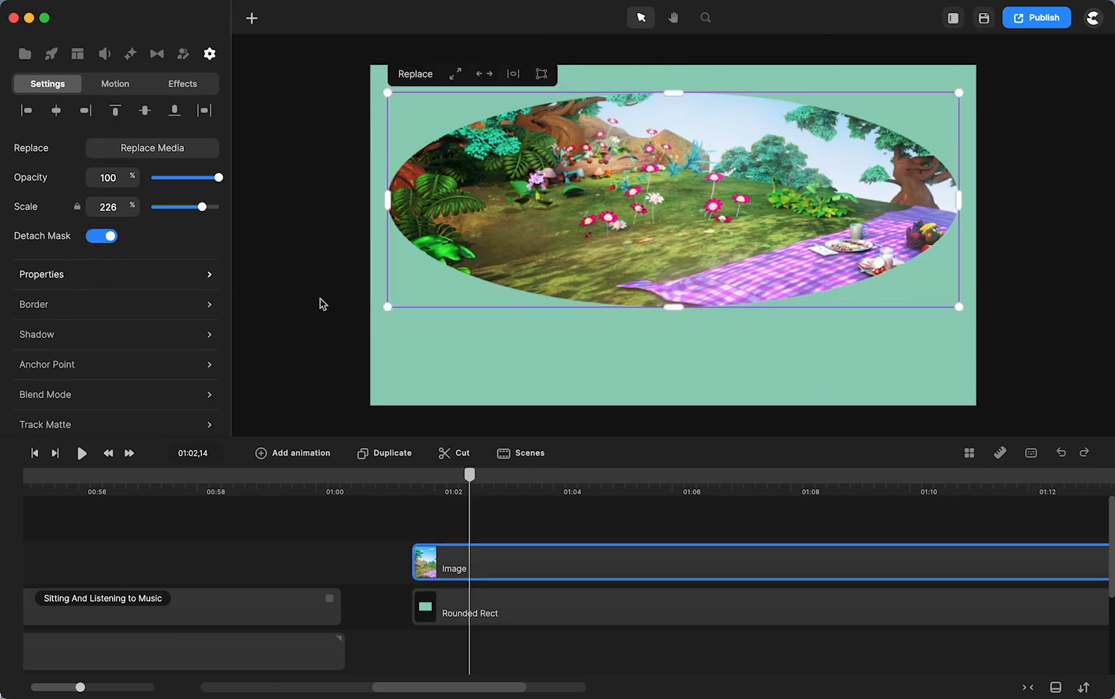
pyautogui.moveTo(674, 94); pyautogui.dragTo(676, 76)
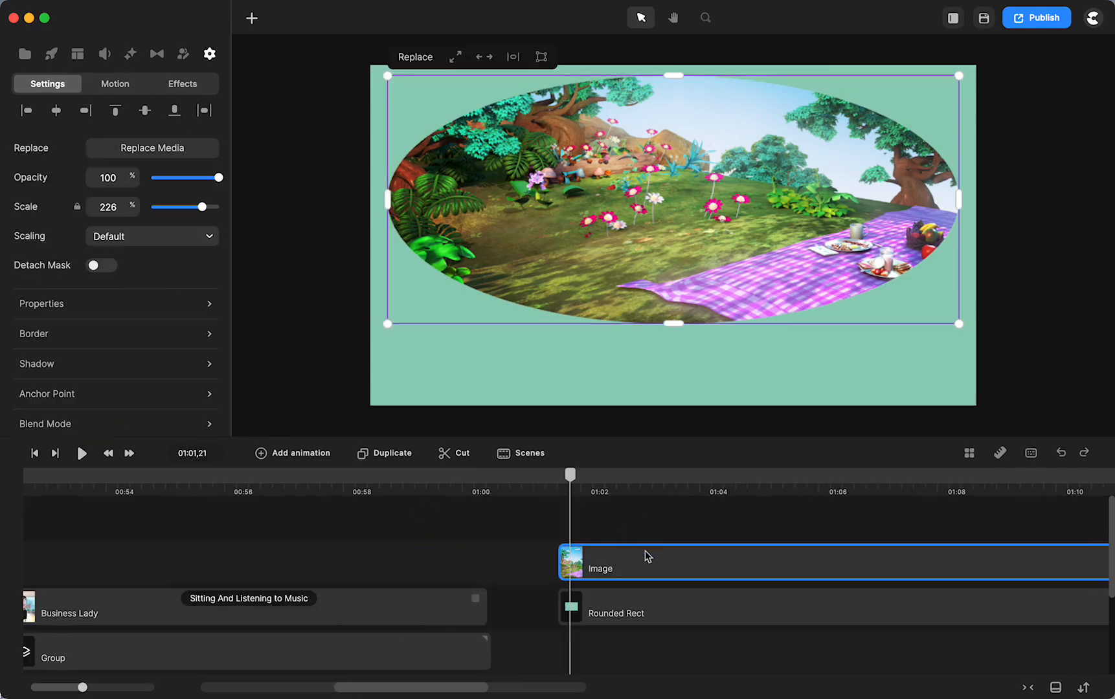
# Unmask the picnic image and shift the released Circle clip along the timeline to start at about 01:06.
pyautogui.rightClick(635, 568)
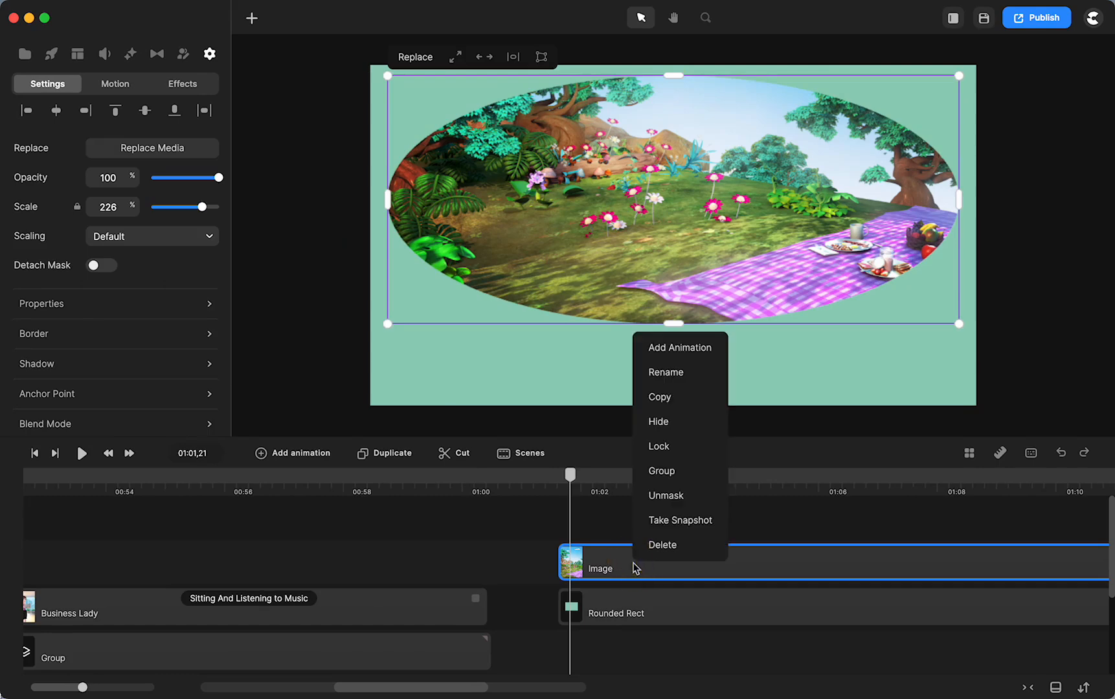
pyautogui.click(659, 504)
pyautogui.moveTo(602, 571); pyautogui.dragTo(856, 518)
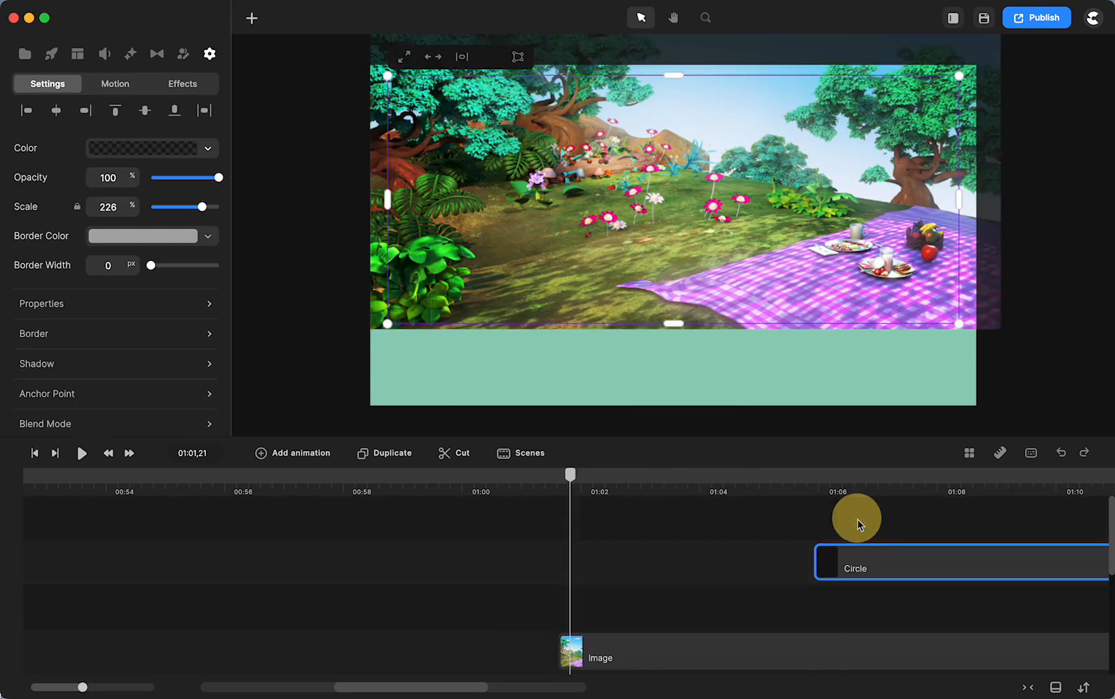
# Add the Bella character at the start of the picnic scene and change her first action to Running.
pyautogui.moveTo(581, 490); pyautogui.dragTo(566, 489)
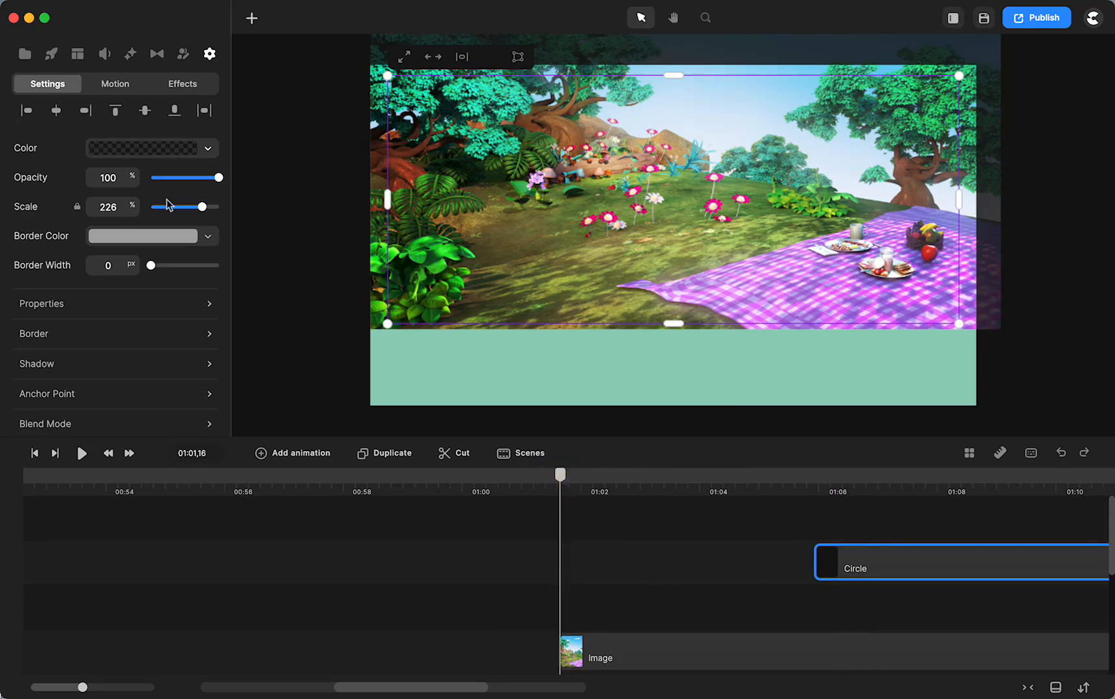
pyautogui.click(51, 54)
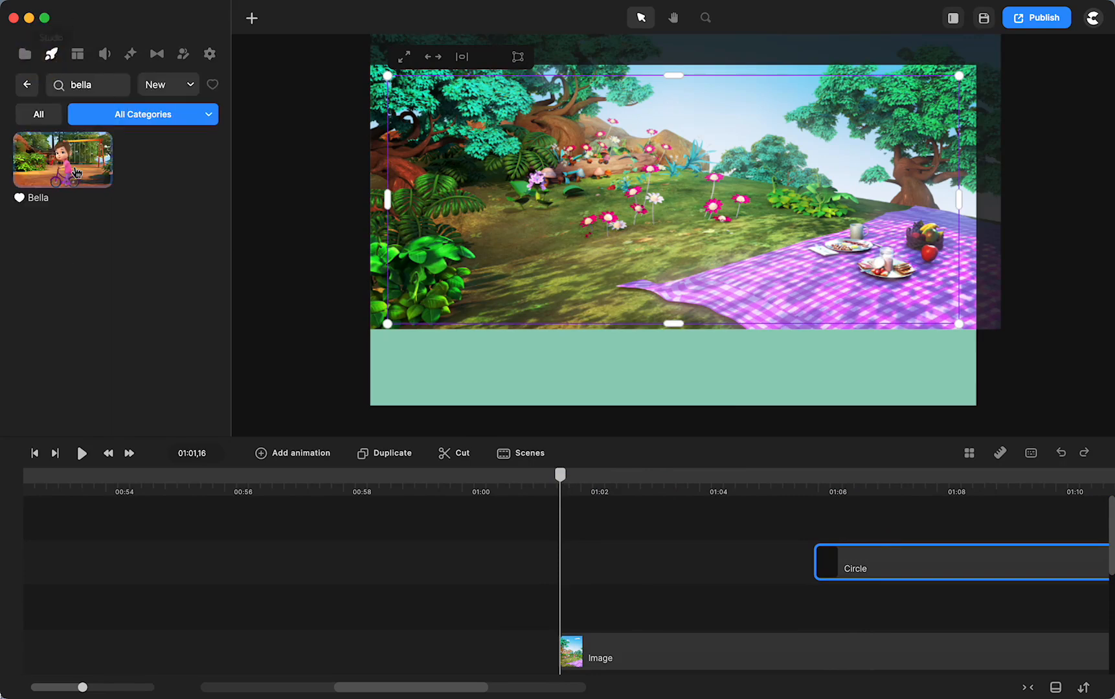
pyautogui.moveTo(61, 167); pyautogui.dragTo(525, 278)
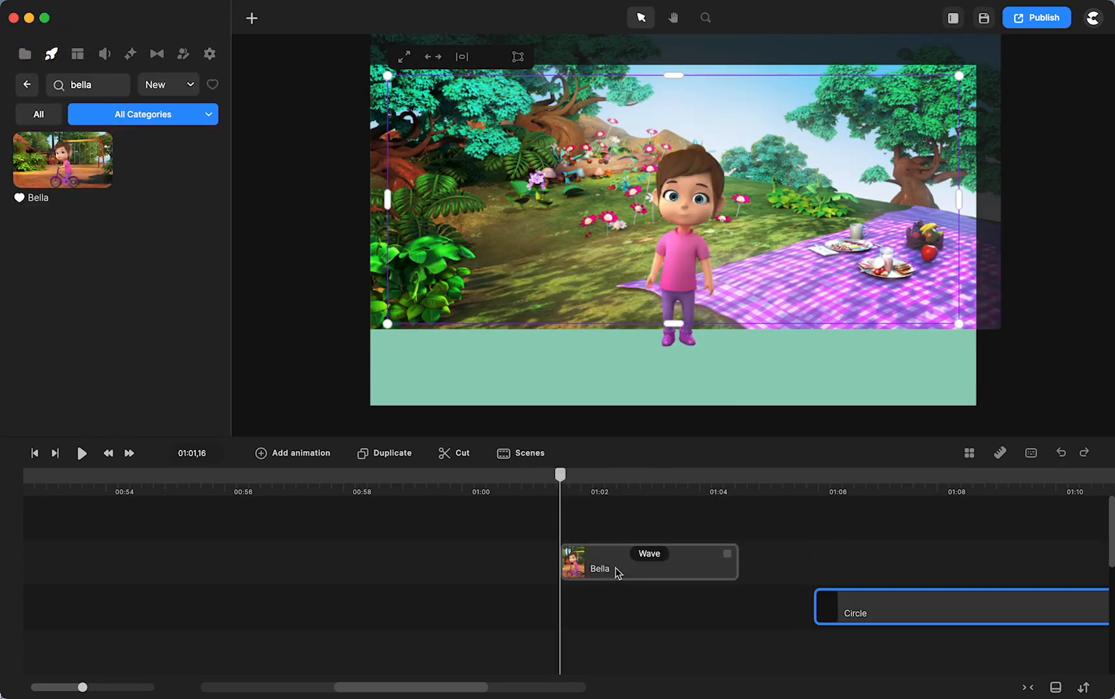
pyautogui.click(648, 556)
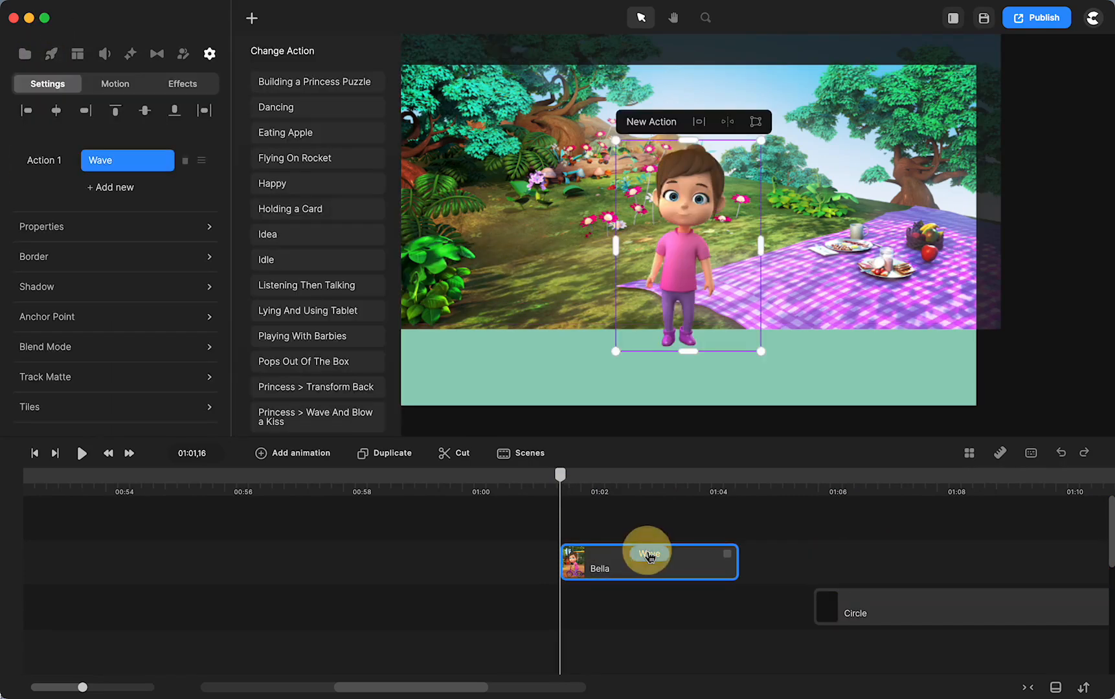
pyautogui.scroll(-5, 287, 250)
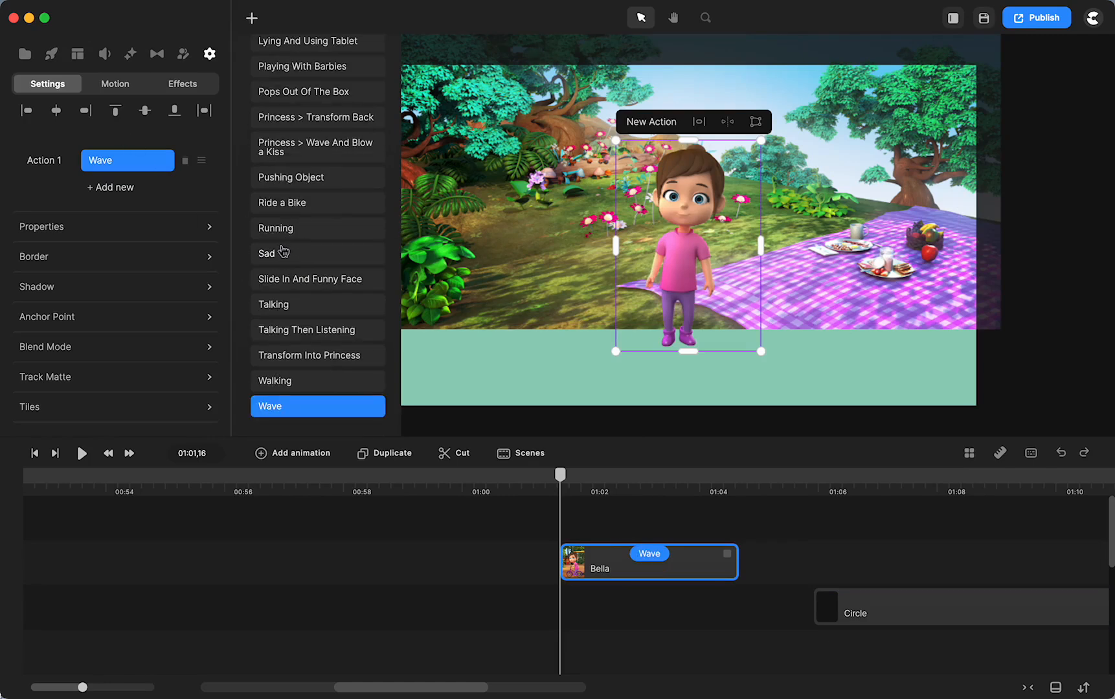
pyautogui.click(279, 227)
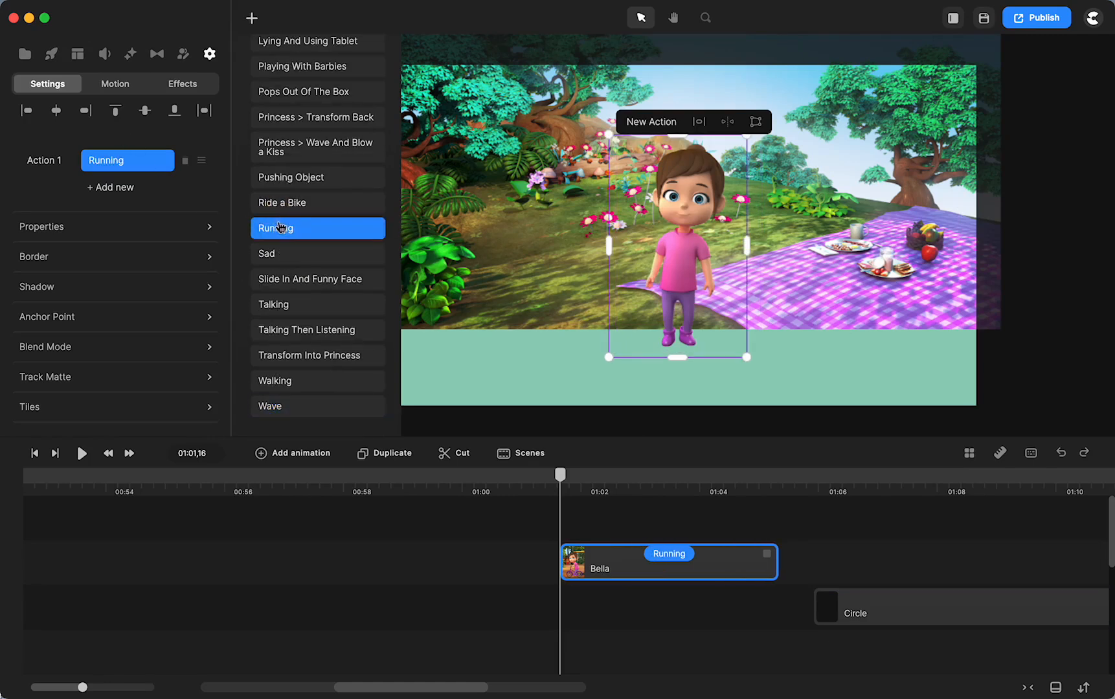
# Add the actions Transform Into Princess and Princess > Wave And Blow a Kiss to Bella after Running.
pyautogui.click(114, 187)
pyautogui.scroll(-5, 293, 243)
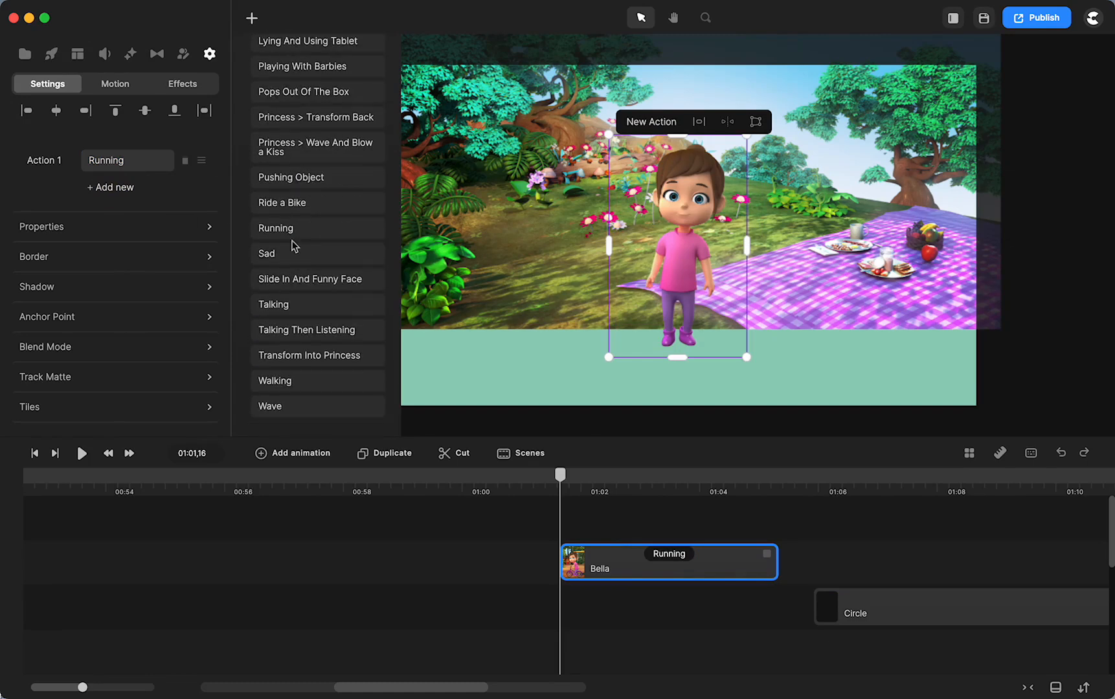
pyautogui.click(317, 356)
pyautogui.click(120, 223)
pyautogui.scroll(-3, 295, 245)
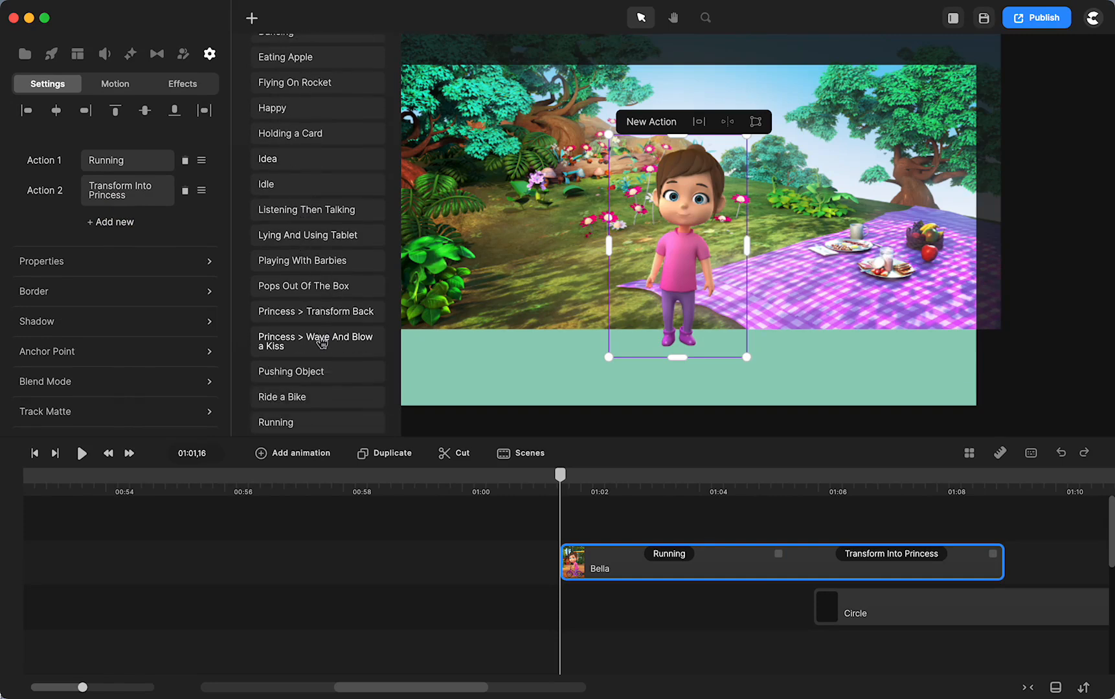
pyautogui.click(322, 343)
# Move the Bella clip directly above the picnic image's track, scale her down to 33%, and place her at the edge of the picnic blanket.
pyautogui.moveTo(609, 572); pyautogui.dragTo(611, 655)
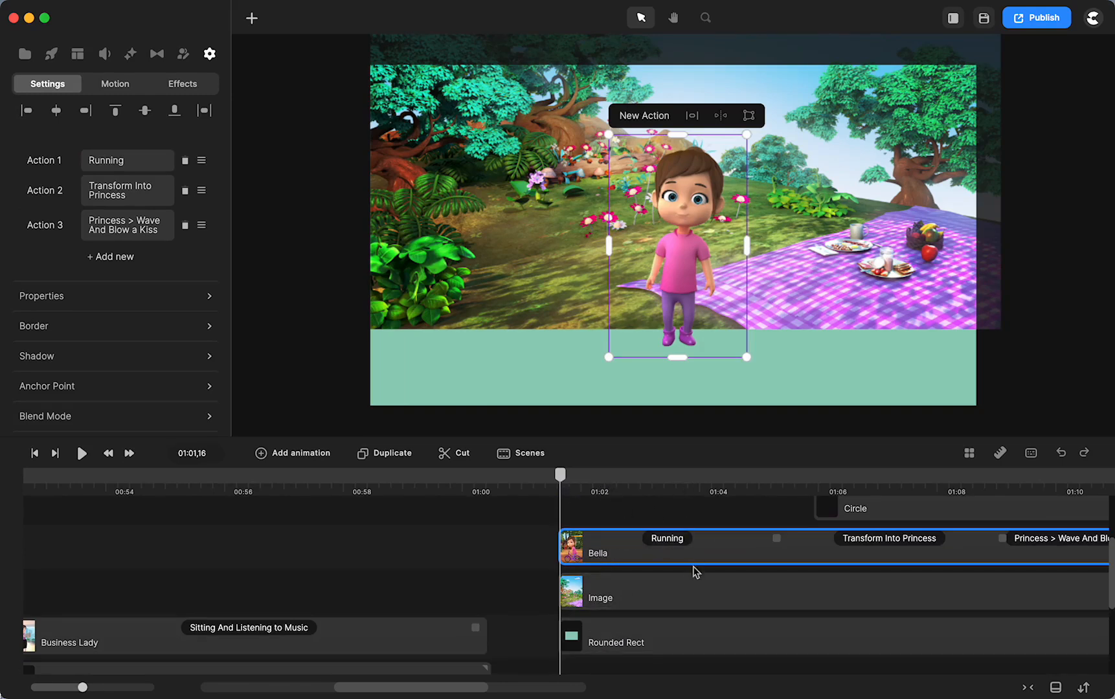
pyautogui.moveTo(692, 240); pyautogui.dragTo(690, 182)
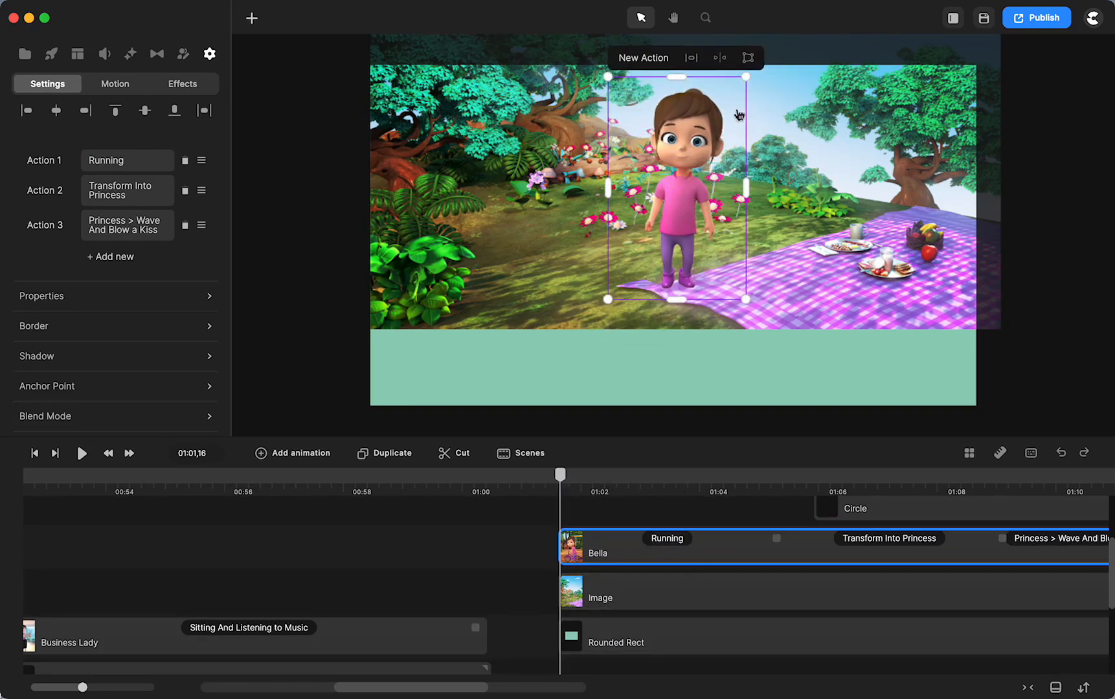
pyautogui.moveTo(746, 77); pyautogui.dragTo(735, 84)
pyautogui.moveTo(685, 161); pyautogui.dragTo(691, 173)
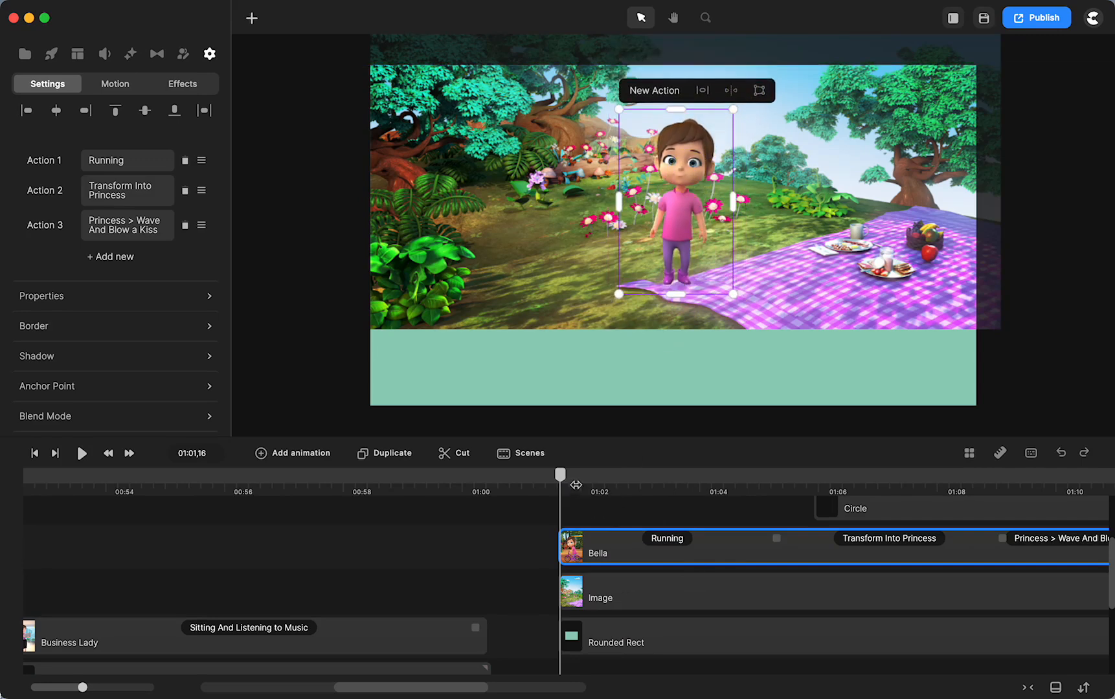
# Disable the starting animation of Bella's Running action.
pyautogui.moveTo(561, 478); pyautogui.dragTo(580, 479)
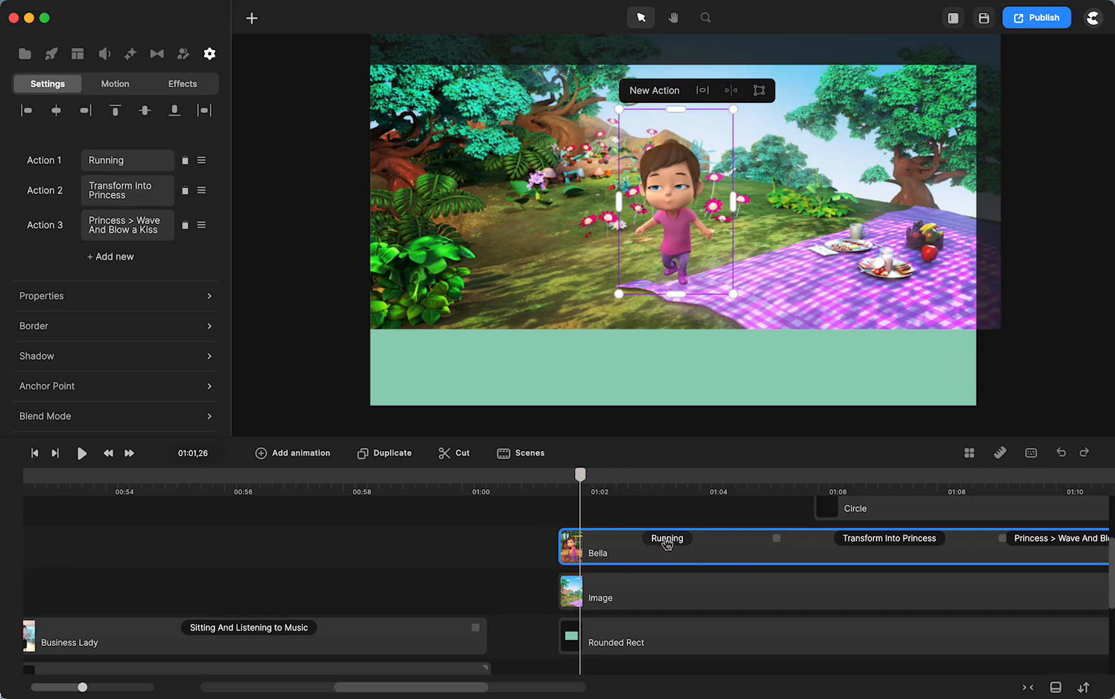
pyautogui.click(667, 541)
pyautogui.rightClick(667, 540)
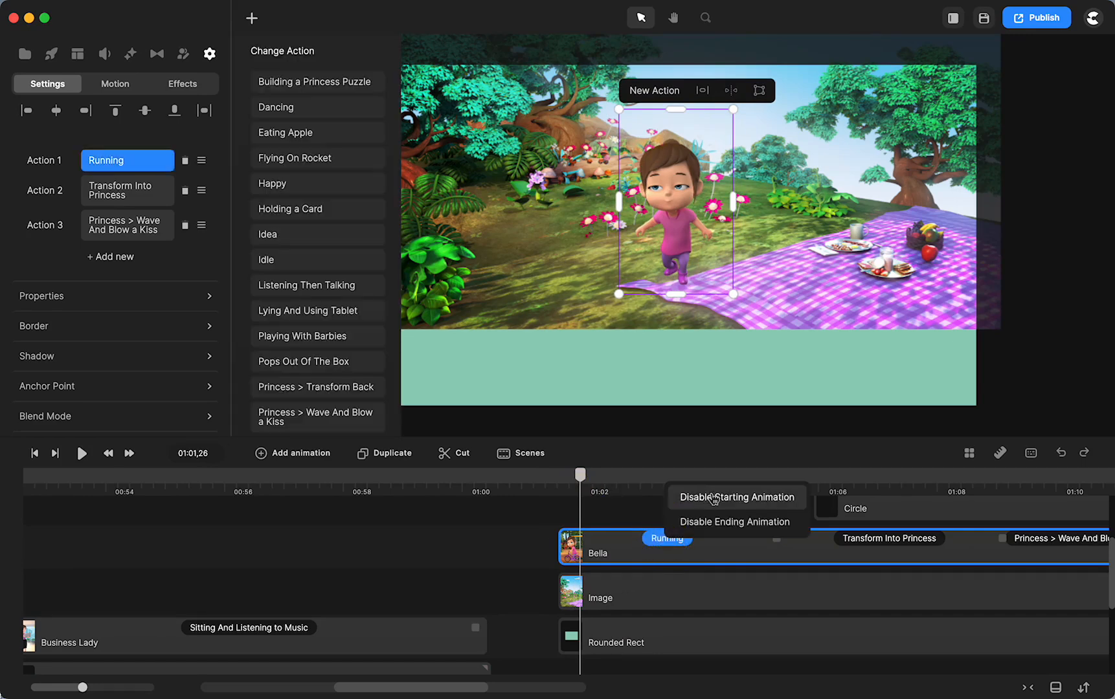
pyautogui.click(711, 492)
pyautogui.click(461, 555)
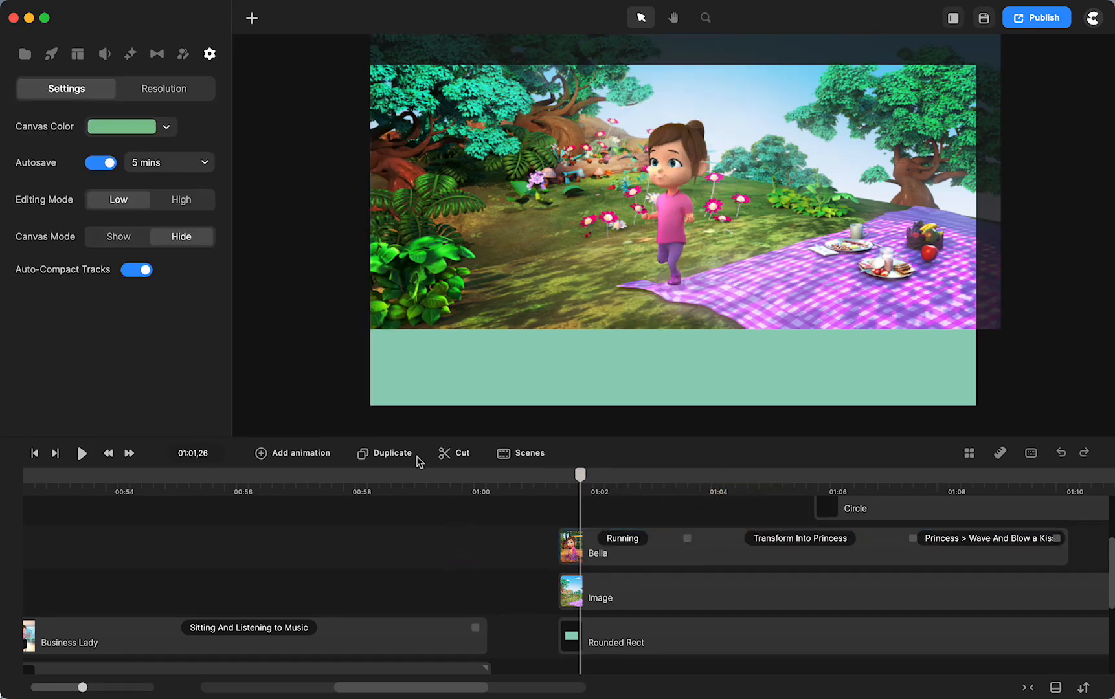
# Flip Bella horizontally so she faces the picnic blanket, and place her mostly outside the canvas's left edge.
pyautogui.click(285, 405)
pyautogui.moveTo(285, 405); pyautogui.dragTo(440, 403)
pyautogui.moveTo(287, 362); pyautogui.dragTo(412, 372)
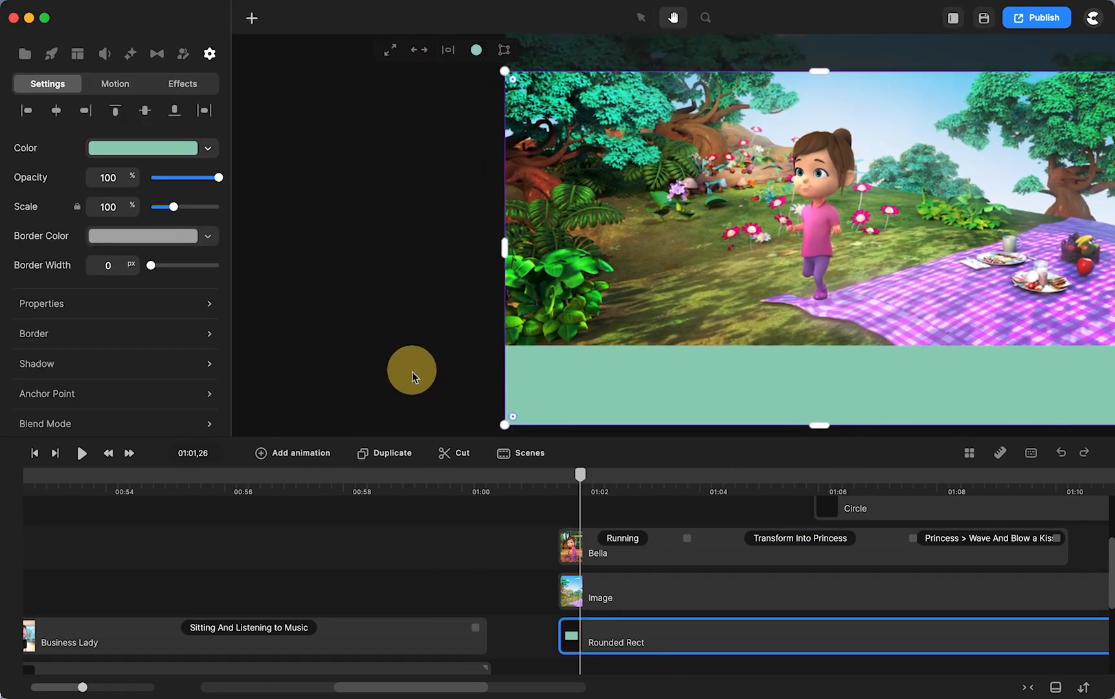
pyautogui.click(479, 596)
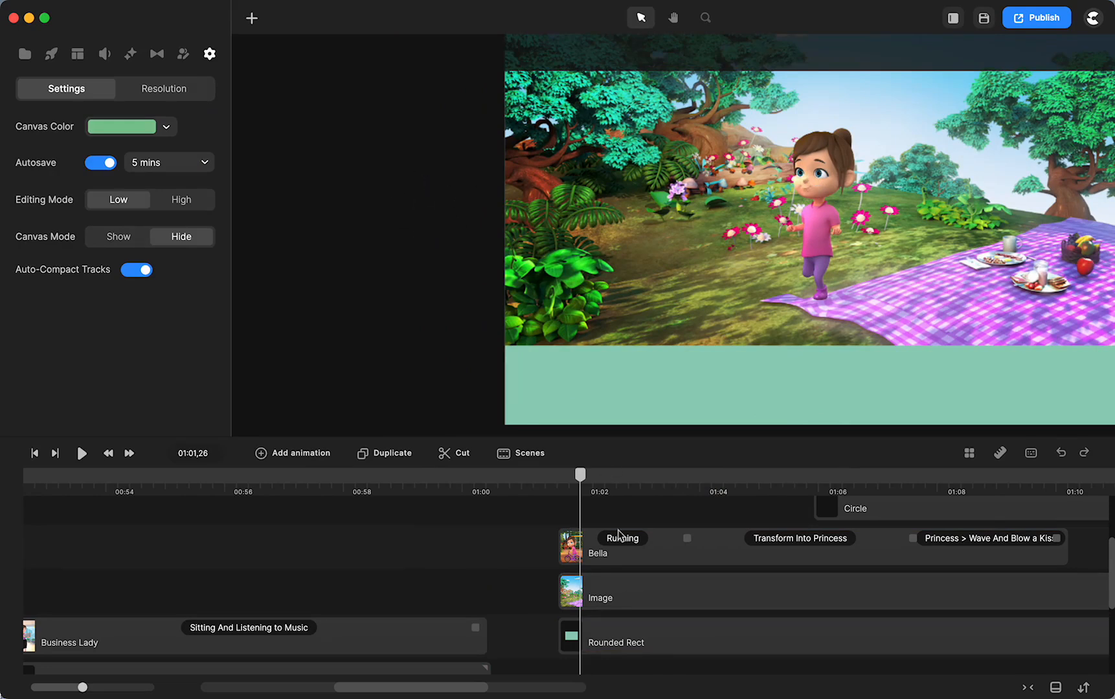
pyautogui.click(581, 552)
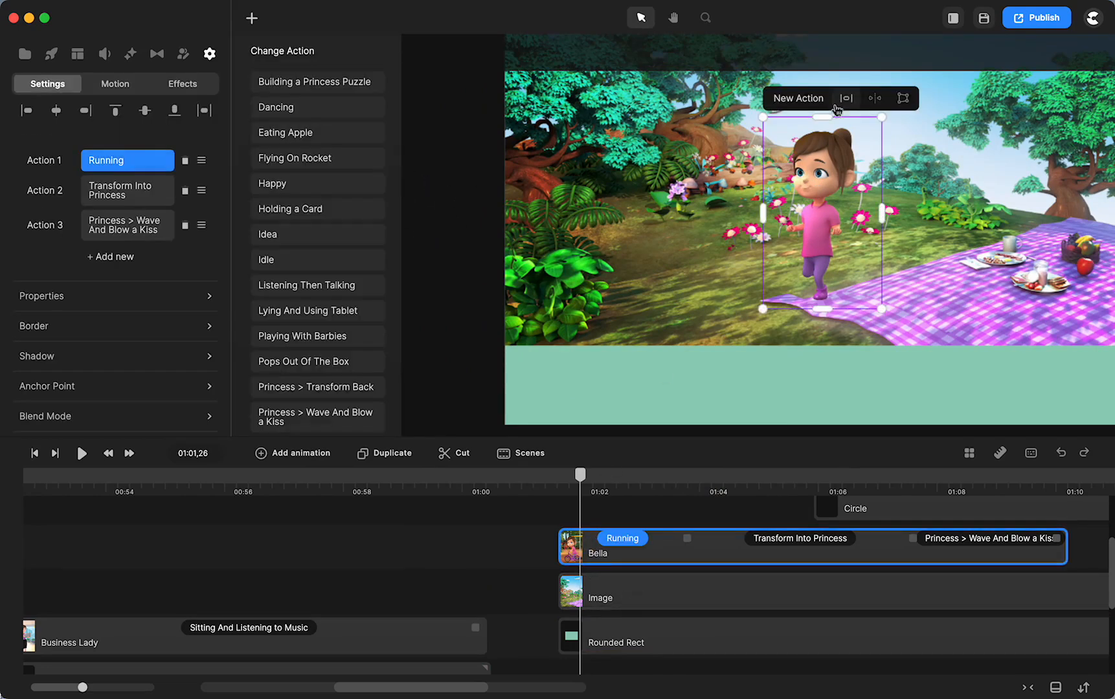
pyautogui.click(875, 99)
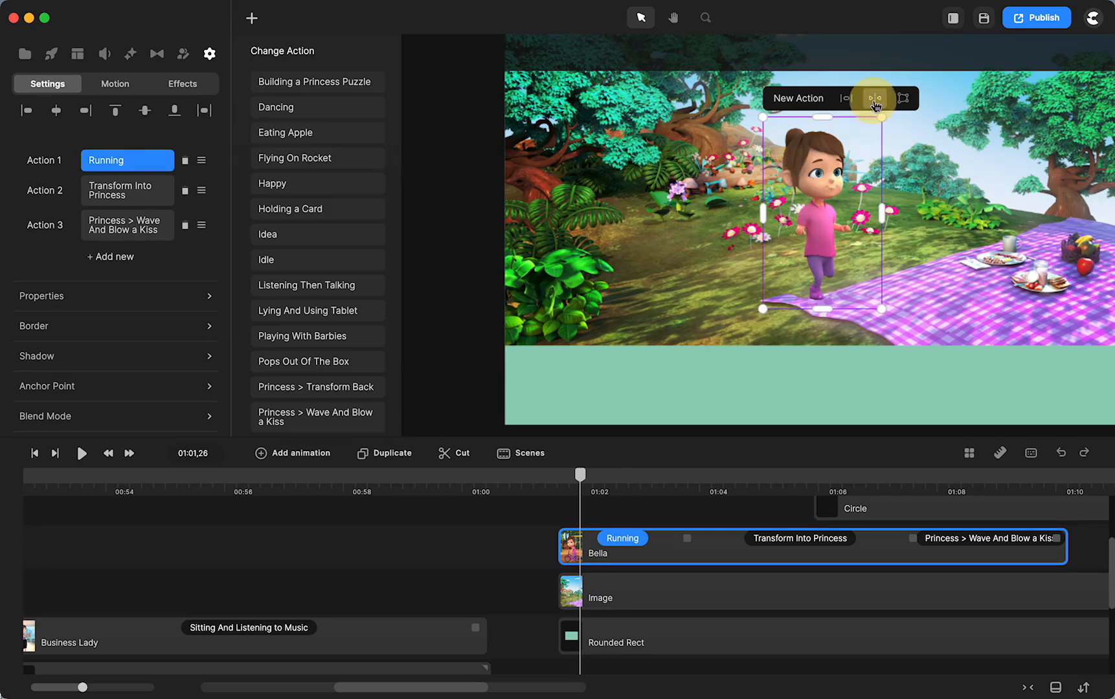
pyautogui.click(875, 99)
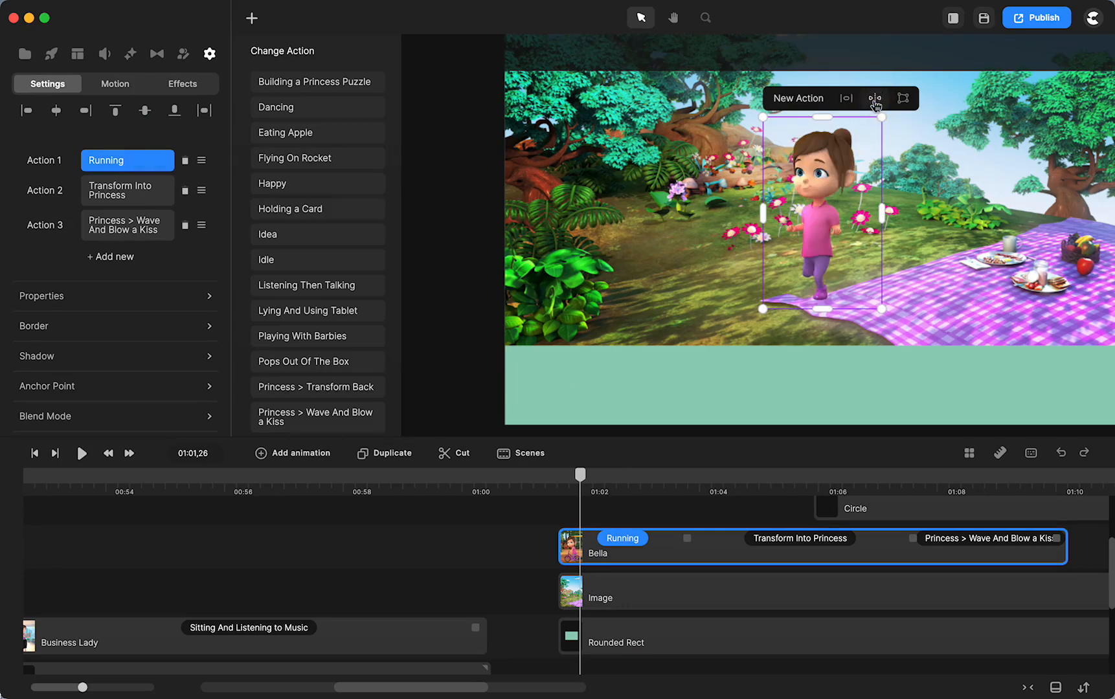
pyautogui.click(41, 296)
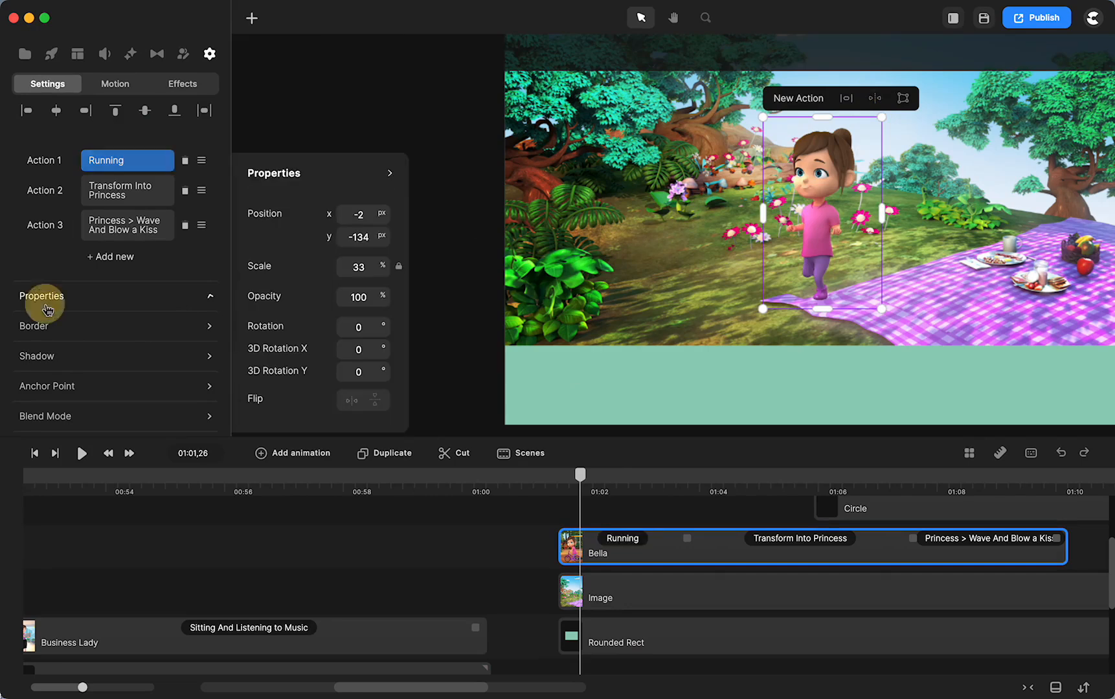
pyautogui.click(352, 402)
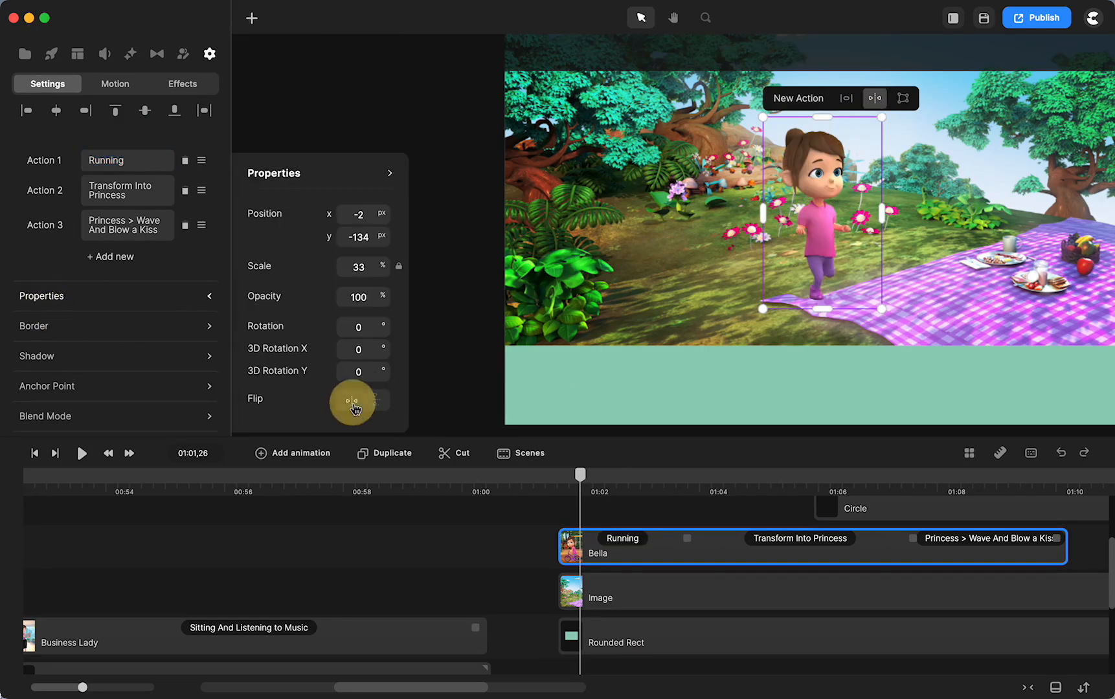
pyautogui.click(509, 576)
pyautogui.moveTo(805, 206); pyautogui.dragTo(458, 217)
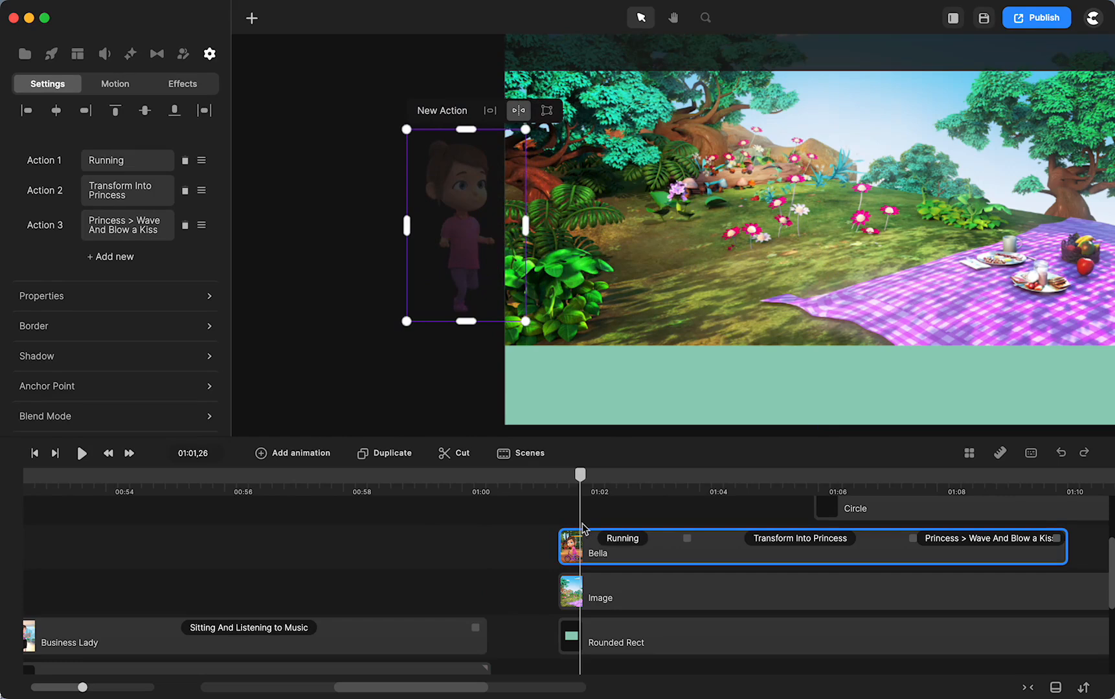
# Add a Linear animation to Bella from the scene's start, ending at 01:03,04 with her at the edge of the picnic blanket.
pyautogui.moveTo(581, 484); pyautogui.dragTo(561, 492)
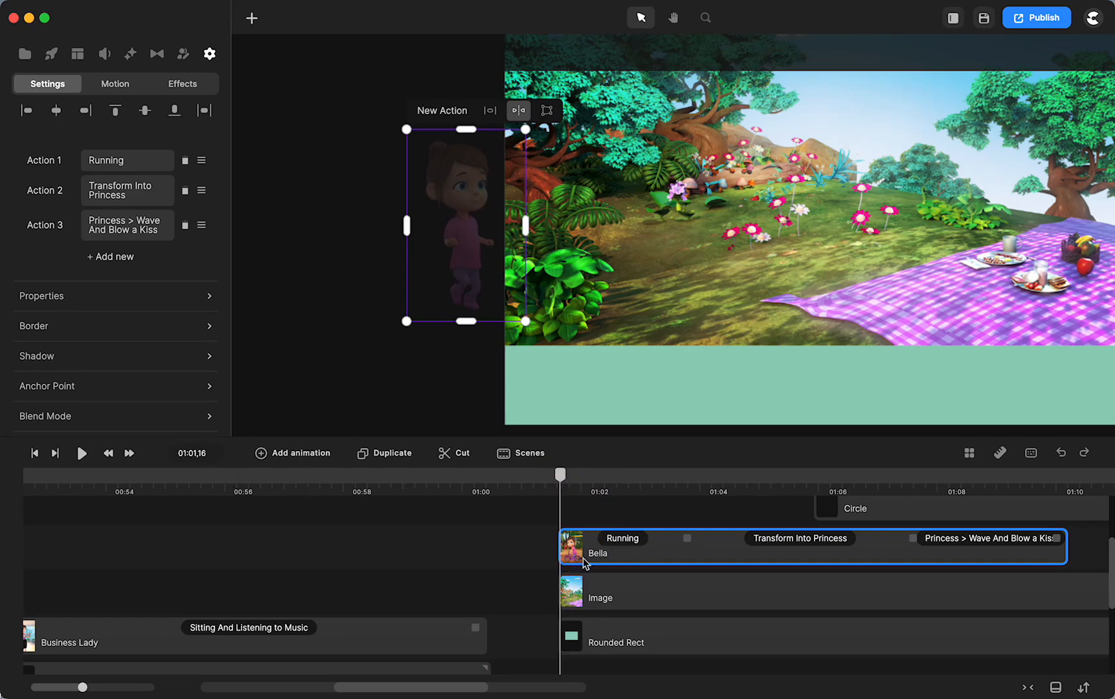
pyautogui.click(315, 456)
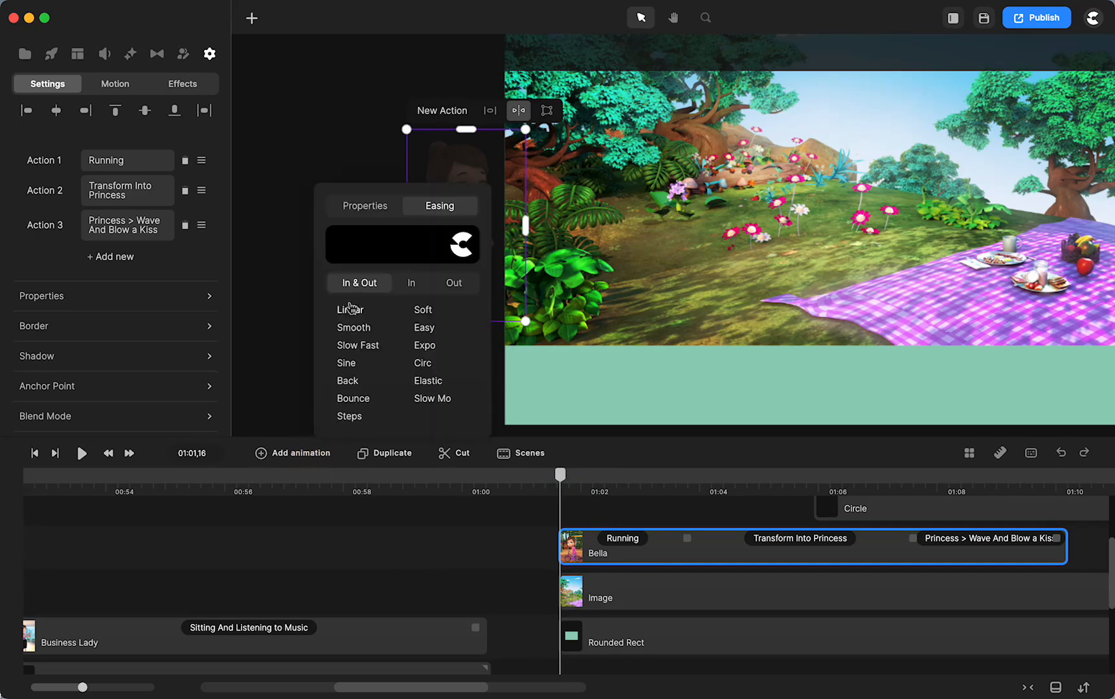
pyautogui.click(360, 206)
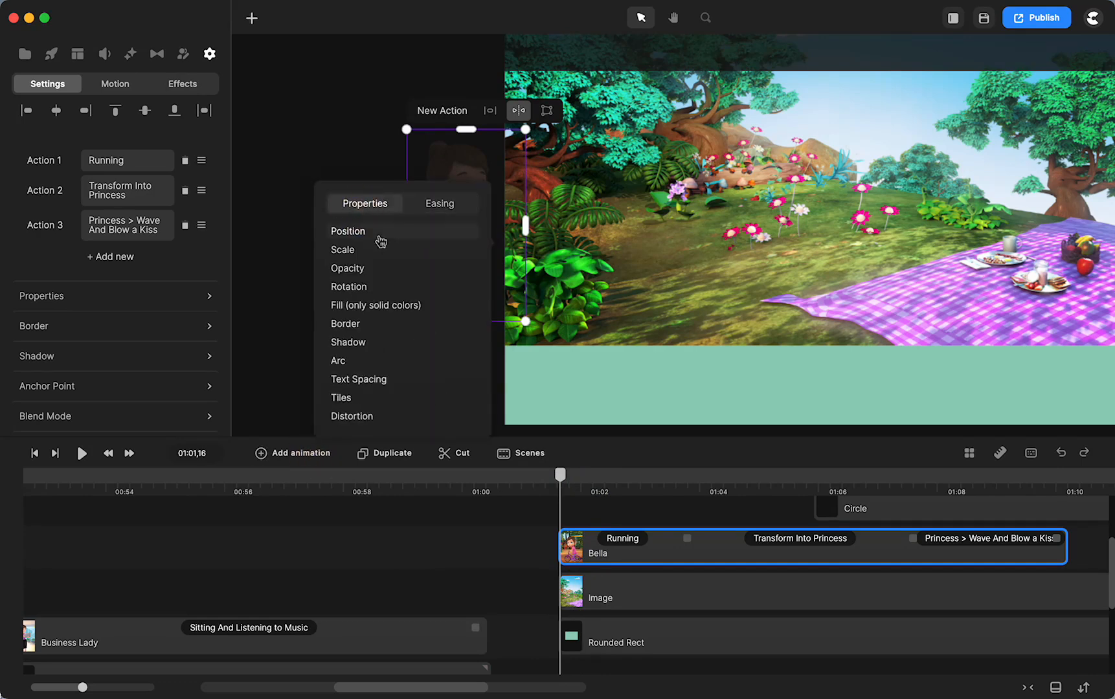
pyautogui.click(437, 206)
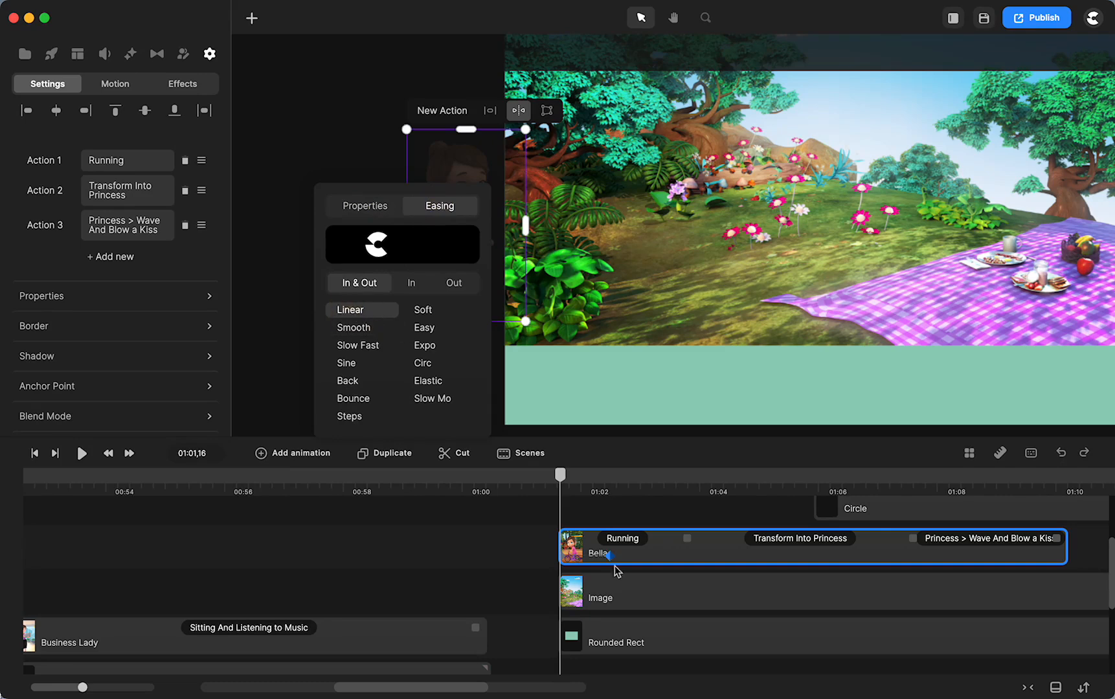
pyautogui.moveTo(612, 557); pyautogui.dragTo(655, 556)
pyautogui.click(396, 554)
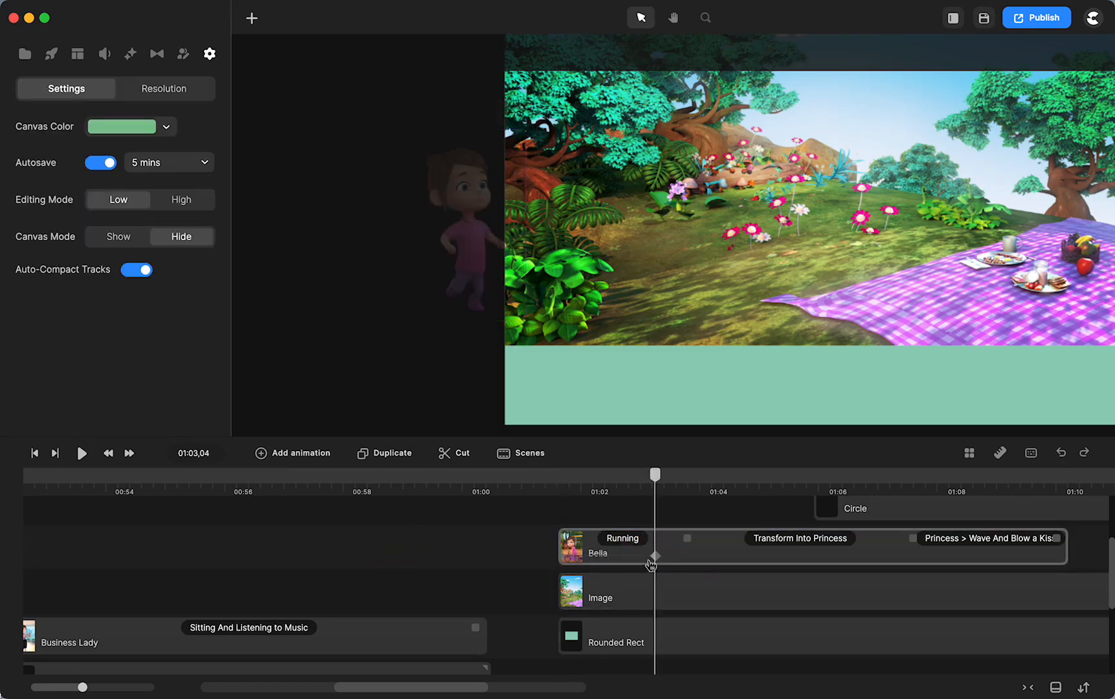
pyautogui.click(655, 554)
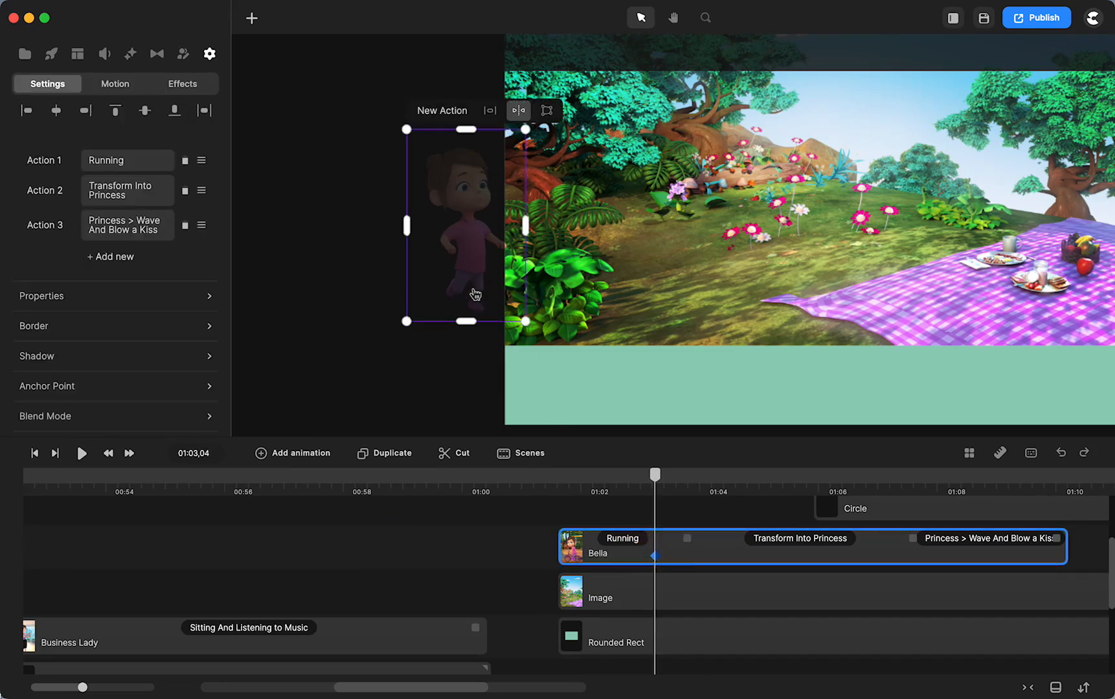
pyautogui.moveTo(463, 269); pyautogui.dragTo(847, 262)
# Play the scene from near its start and scrub back to check Bella's run and princess transformation.
pyautogui.moveTo(655, 474); pyautogui.dragTo(567, 474)
pyautogui.click(79, 456)
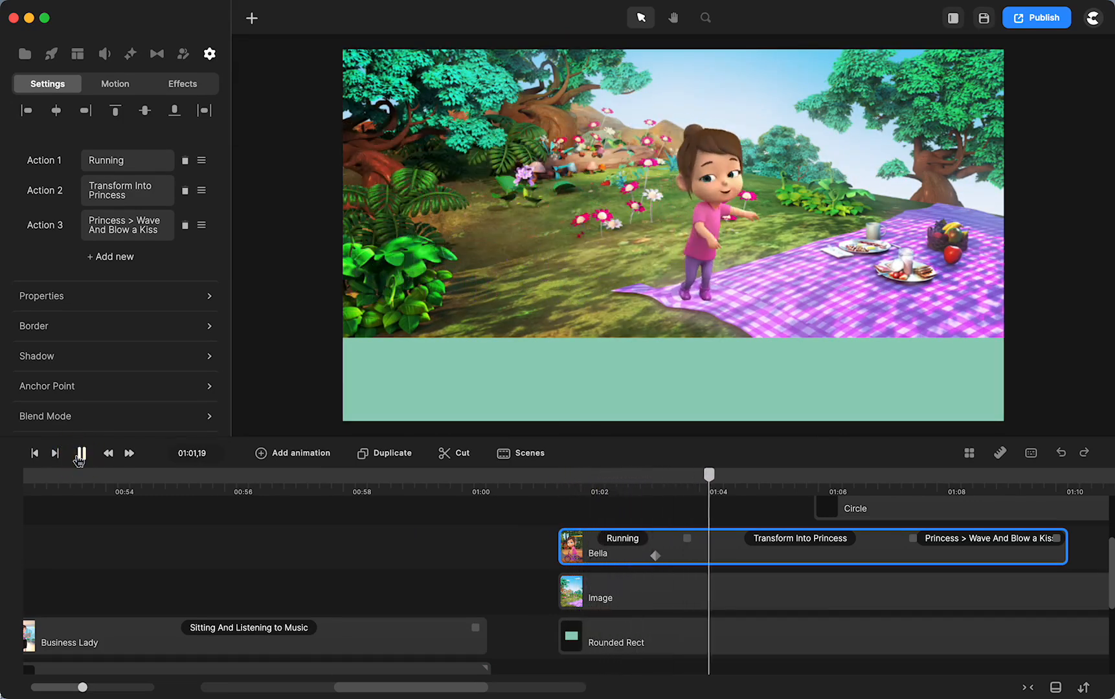
pyautogui.click(80, 455)
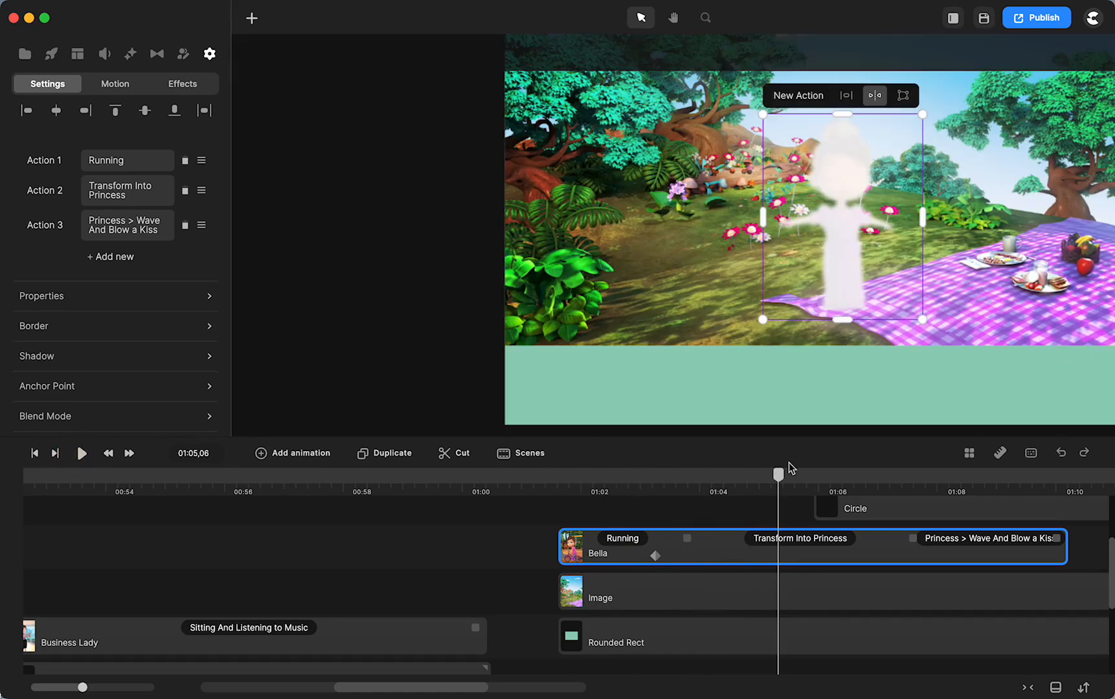
pyautogui.moveTo(781, 476); pyautogui.dragTo(594, 476)
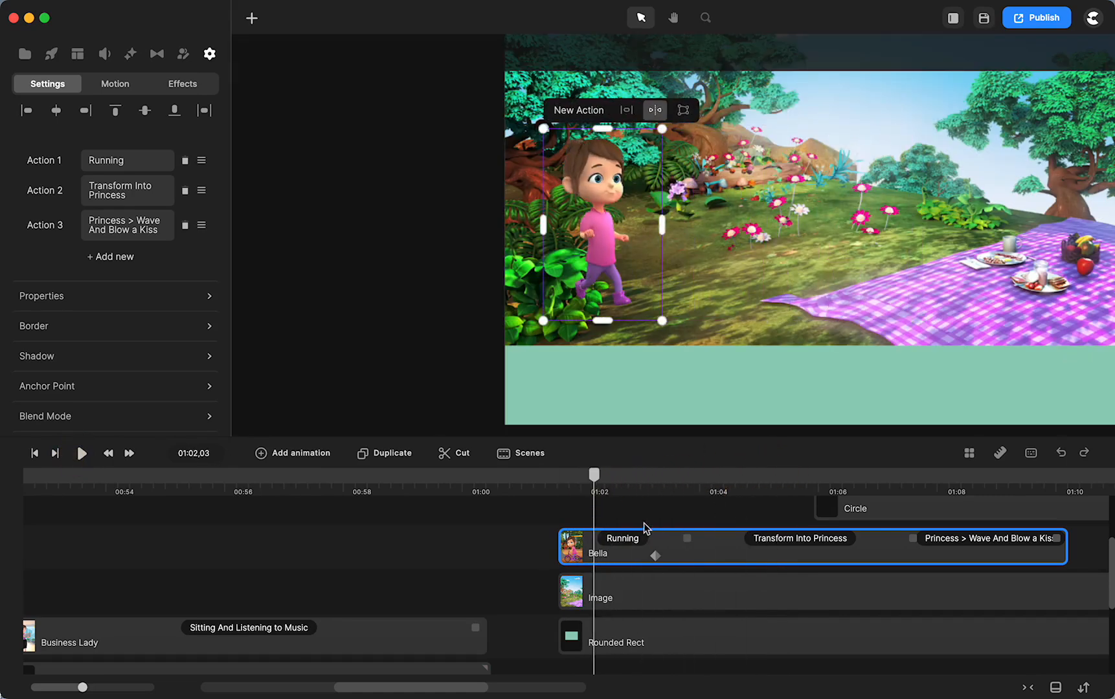
# Group Bella's layer with the picnic background image.
pyautogui.click(709, 523)
pyautogui.moveTo(718, 538); pyautogui.dragTo(736, 599)
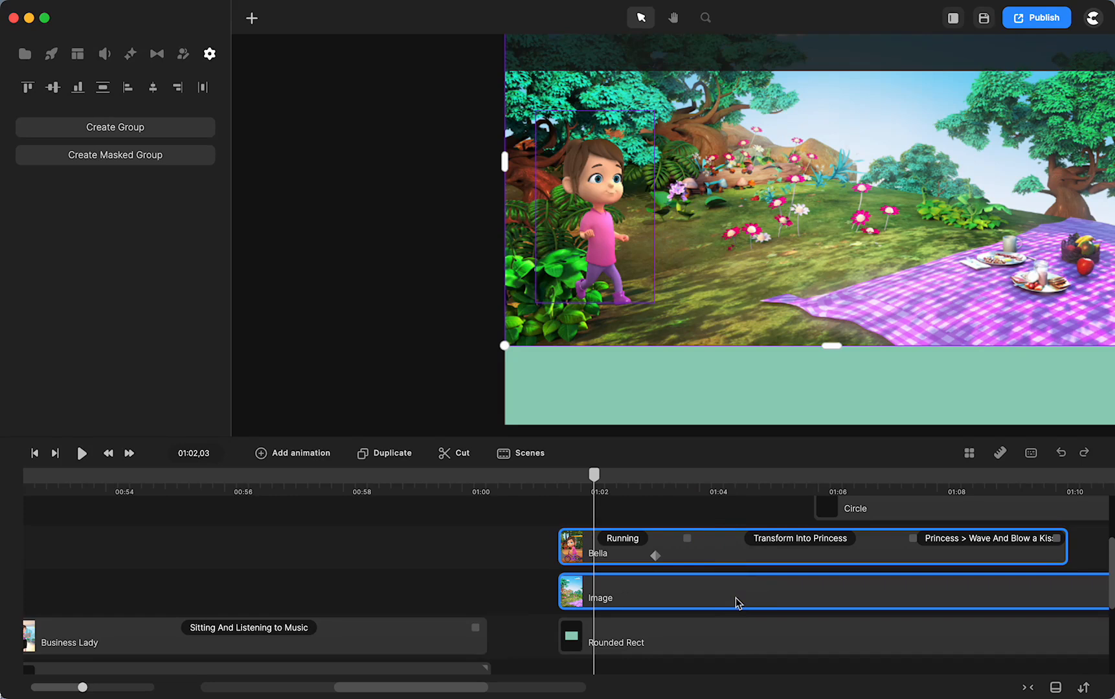
pyautogui.rightClick(735, 598)
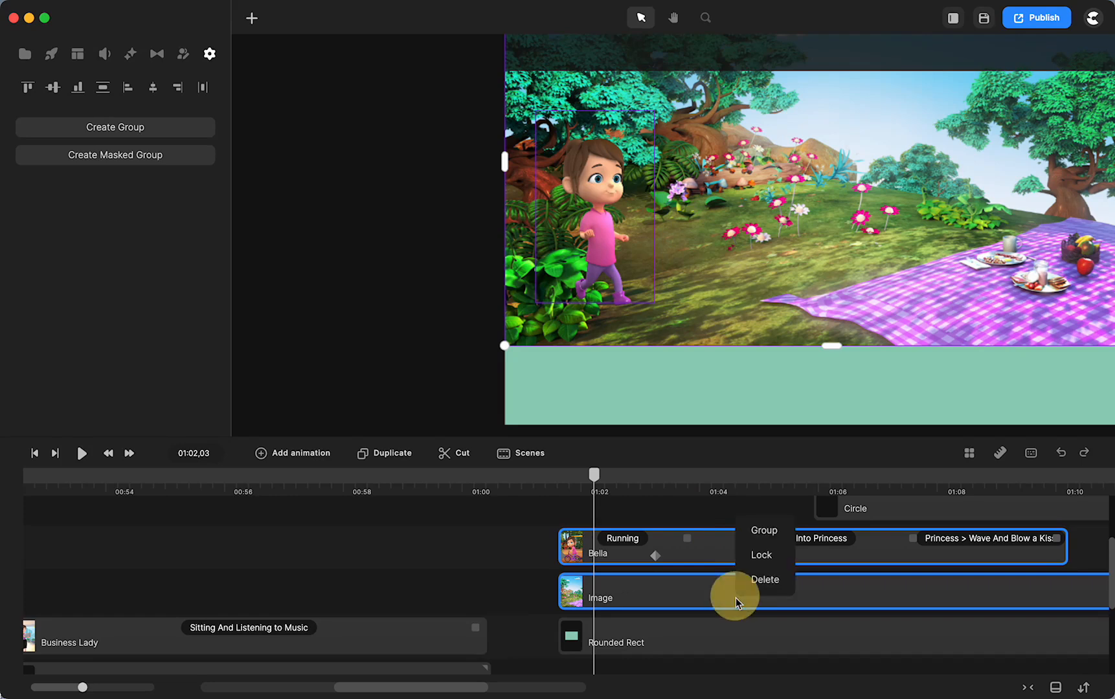
pyautogui.click(763, 532)
# Mask the Bella and picnic group with the circle layer, then scrub through the scene to check it.
pyautogui.click(865, 509)
pyautogui.click(744, 560)
pyautogui.moveTo(745, 560); pyautogui.dragTo(845, 596)
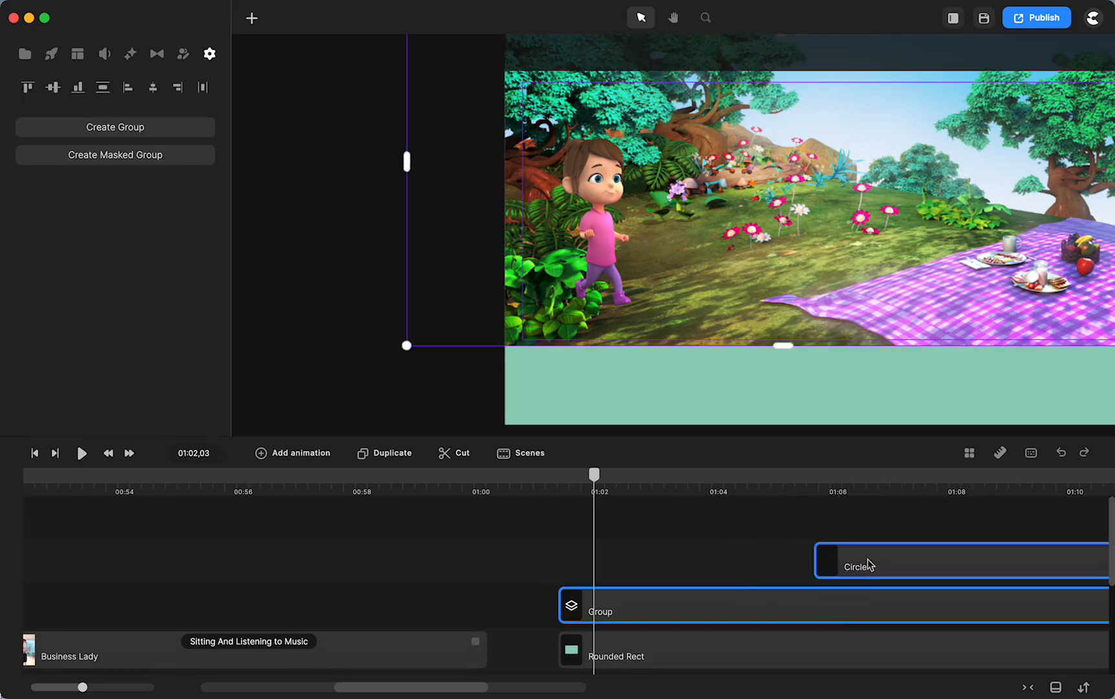
pyautogui.rightClick(868, 563)
pyautogui.click(913, 461)
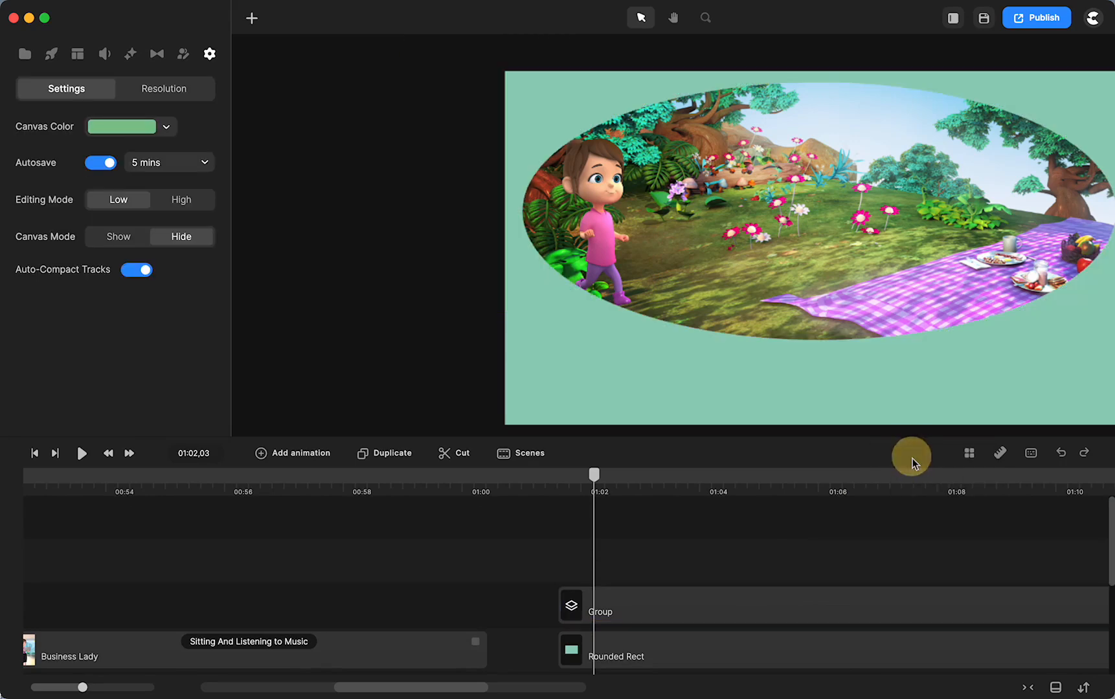
pyautogui.moveTo(594, 478); pyautogui.dragTo(800, 502)
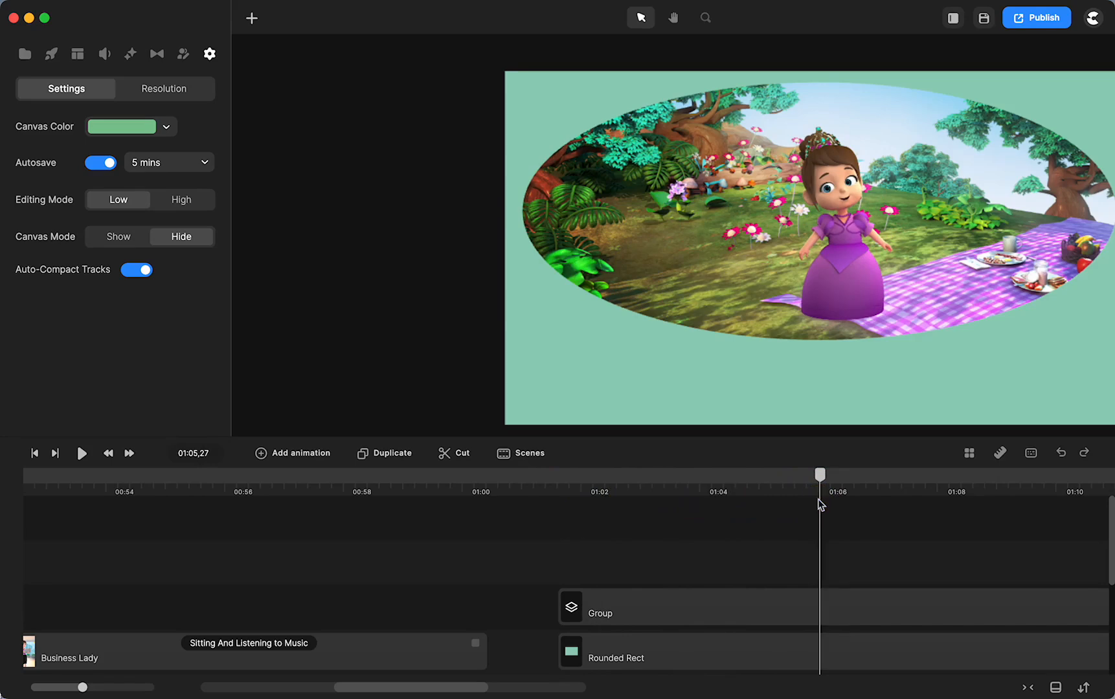
pyautogui.moveTo(820, 474); pyautogui.dragTo(593, 521)
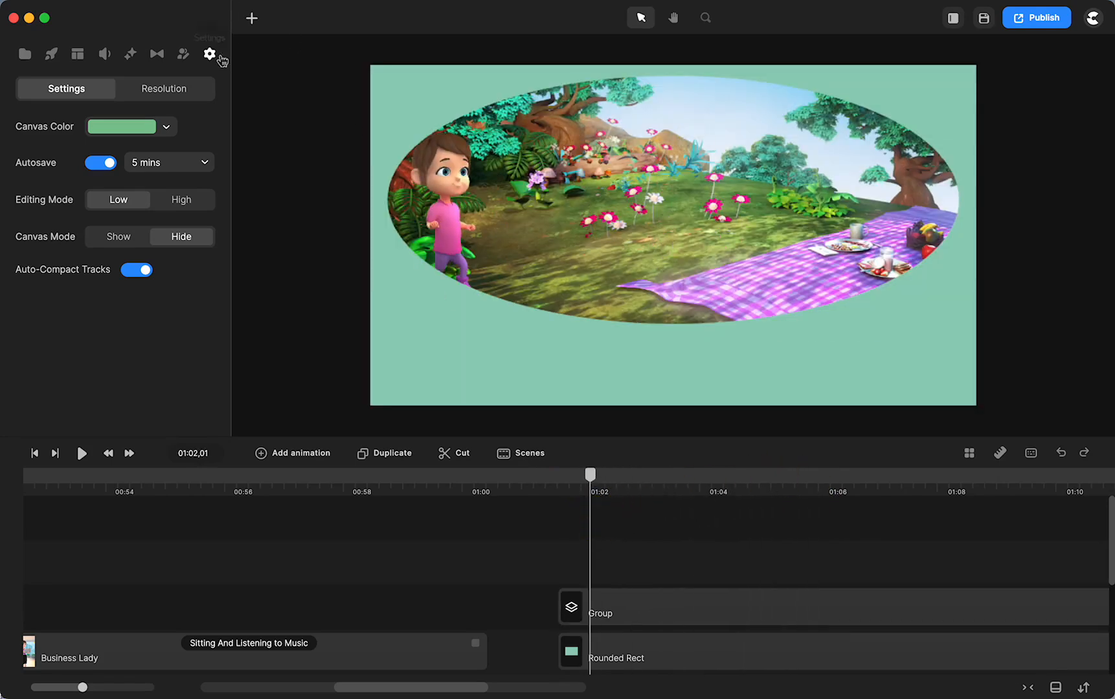
# Apply the Feather effect to the masked picnic group.
pyautogui.click(130, 54)
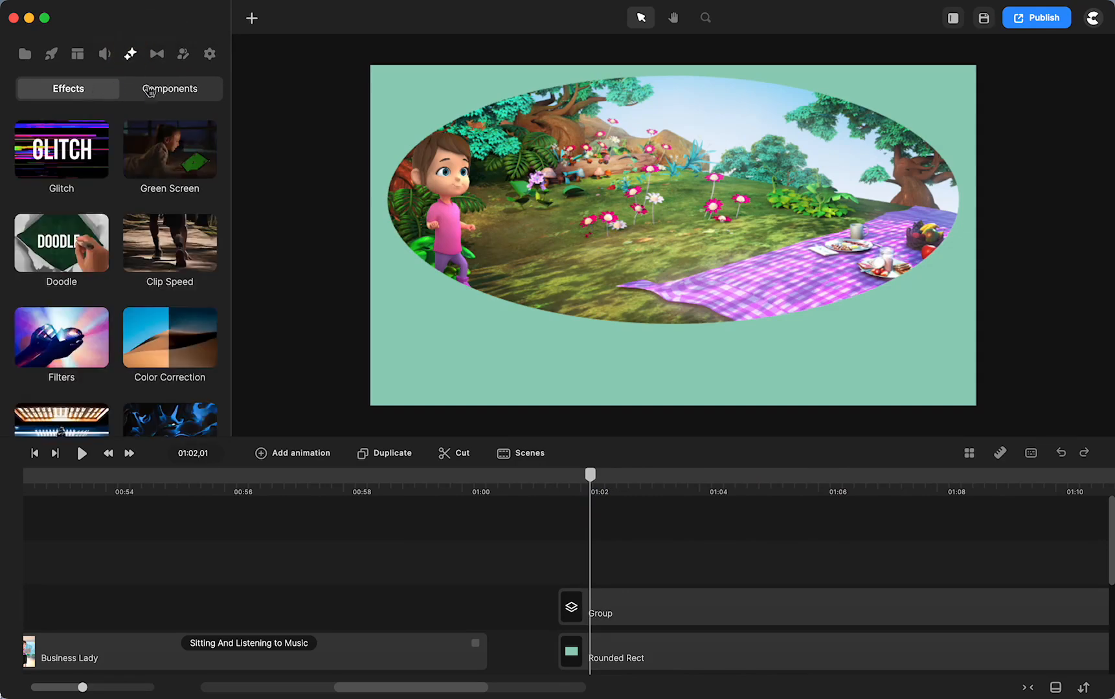
pyautogui.scroll(-5, 37, 417)
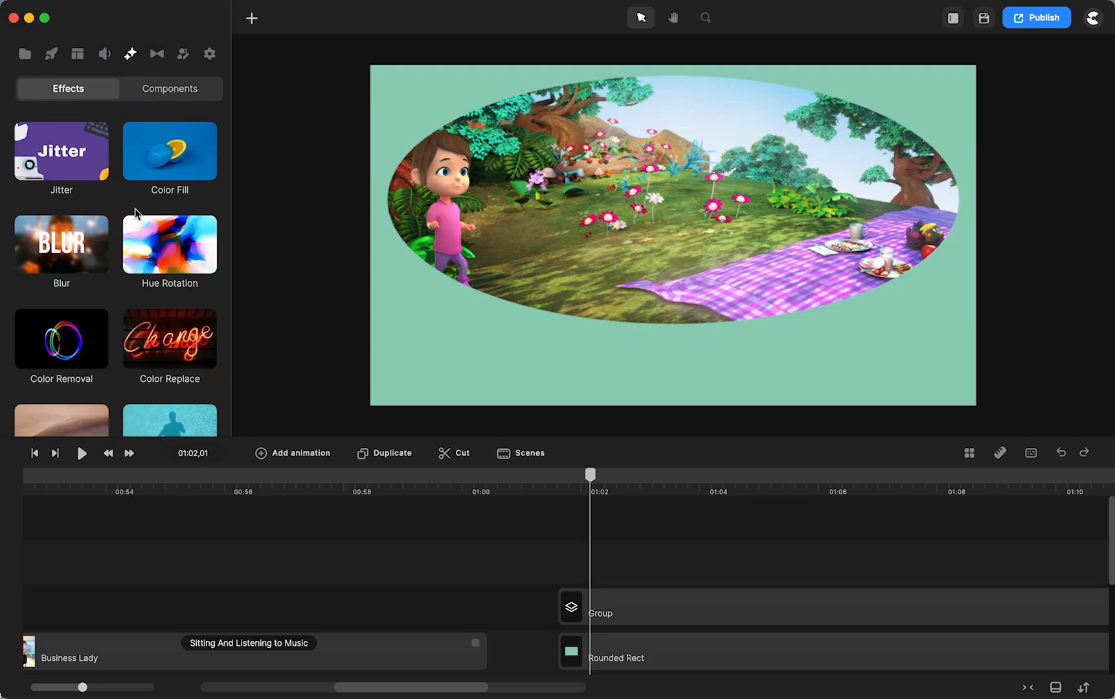
pyautogui.moveTo(44, 415); pyautogui.dragTo(639, 192)
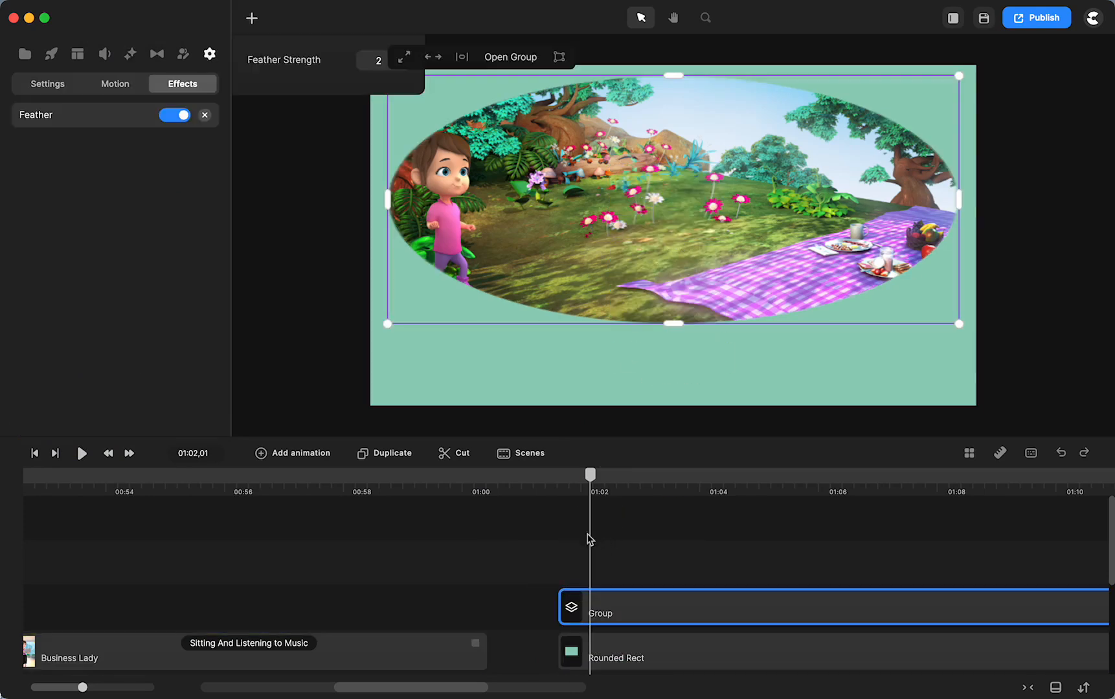
pyautogui.click(298, 214)
pyautogui.press('space')
pyautogui.moveTo(283, 226); pyautogui.dragTo(403, 253)
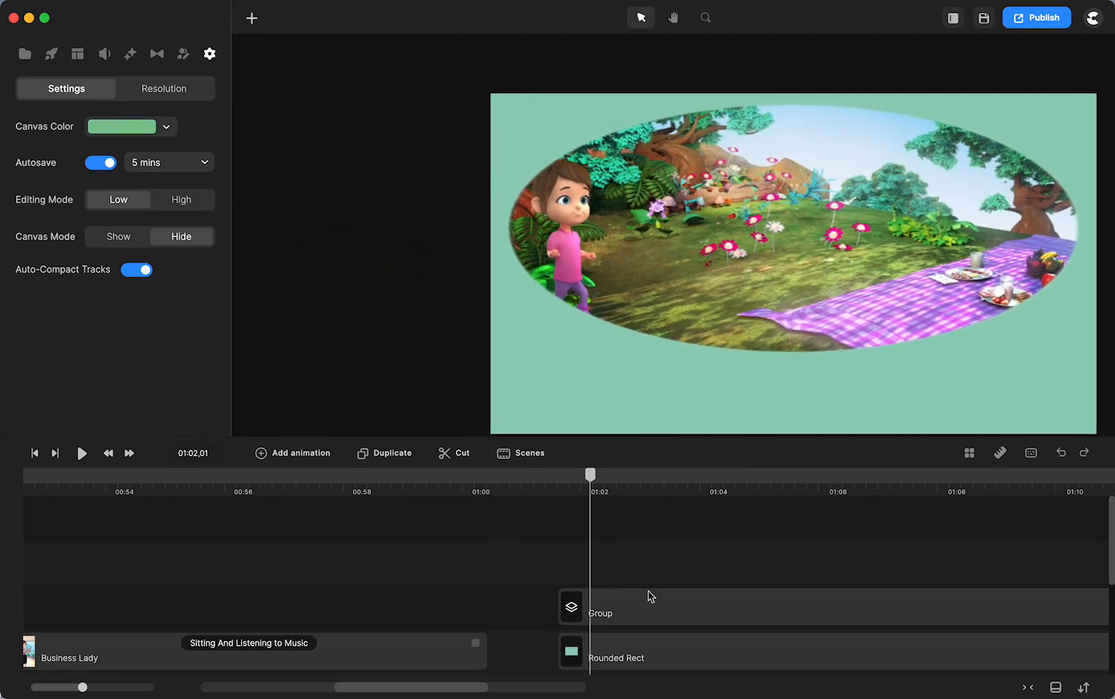
# Set the Feather Strength of the masked group to 51%.
pyautogui.click(625, 607)
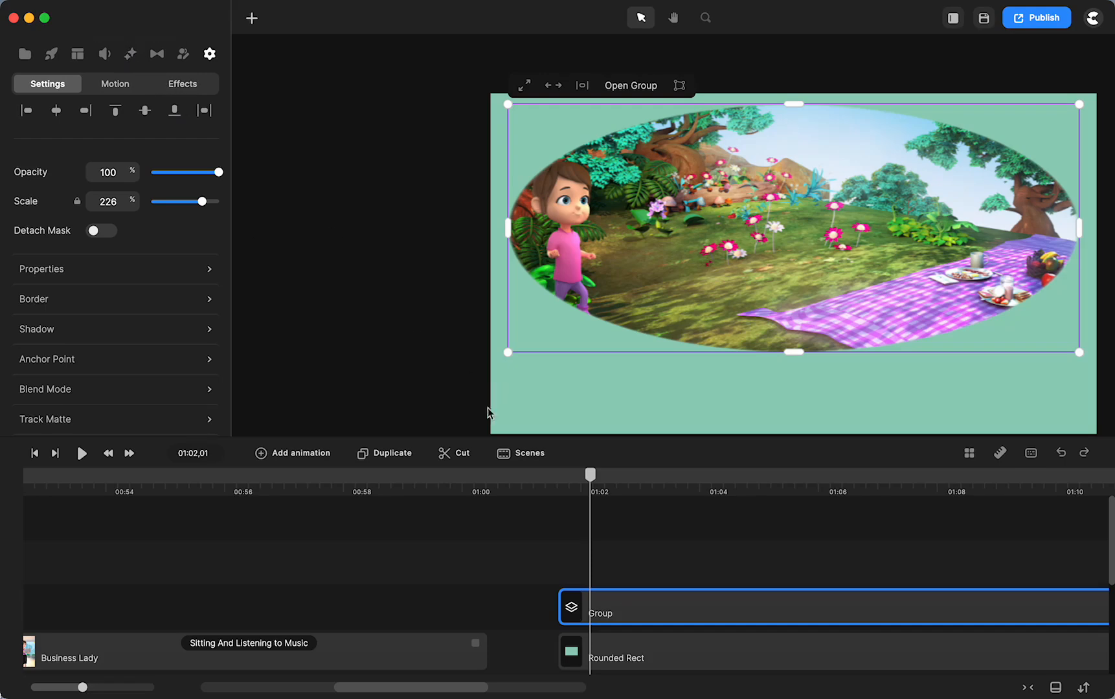
pyautogui.click(457, 547)
pyautogui.click(626, 605)
pyautogui.click(184, 86)
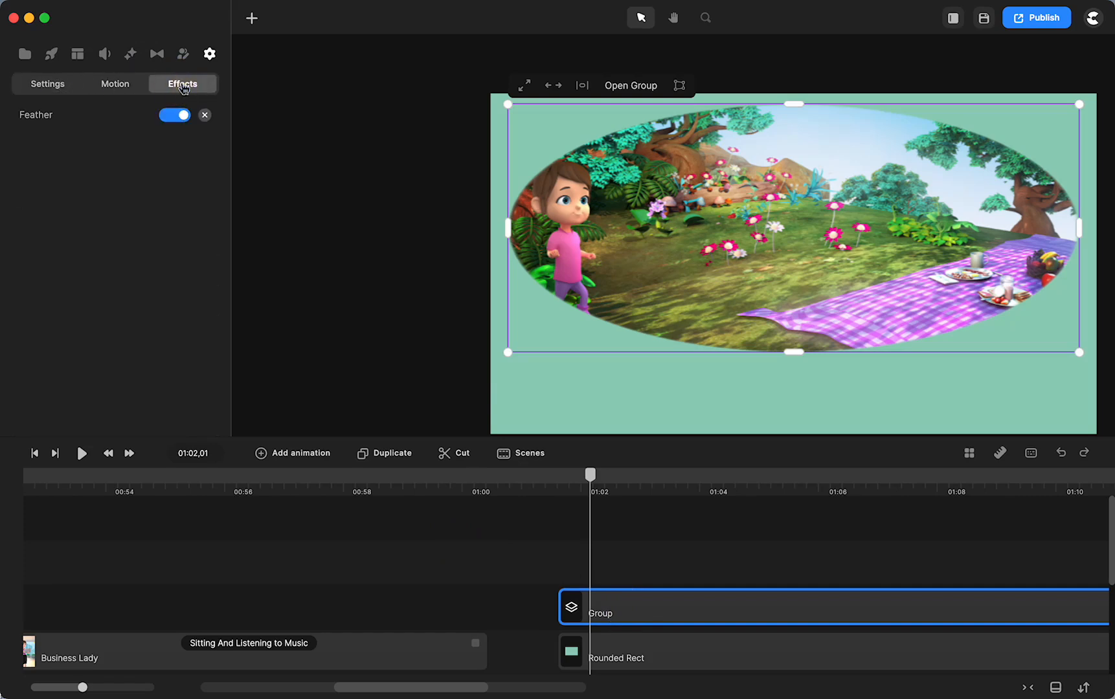
pyautogui.click(35, 117)
pyautogui.moveTo(403, 57); pyautogui.dragTo(451, 57)
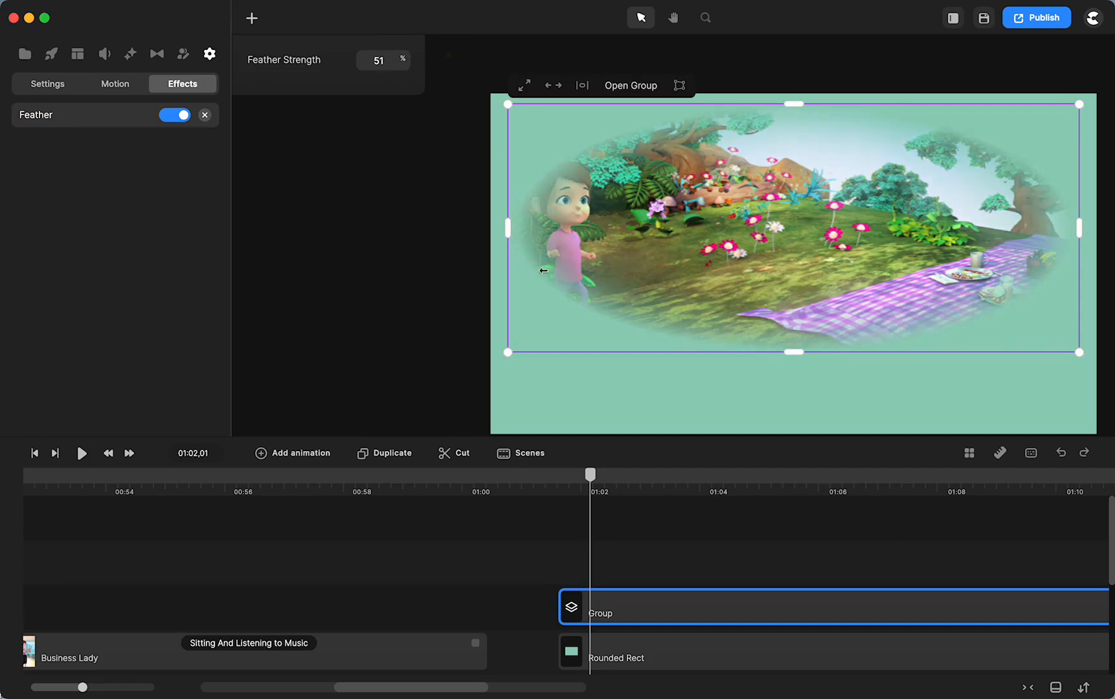
pyautogui.hscroll(5, 561, 485)
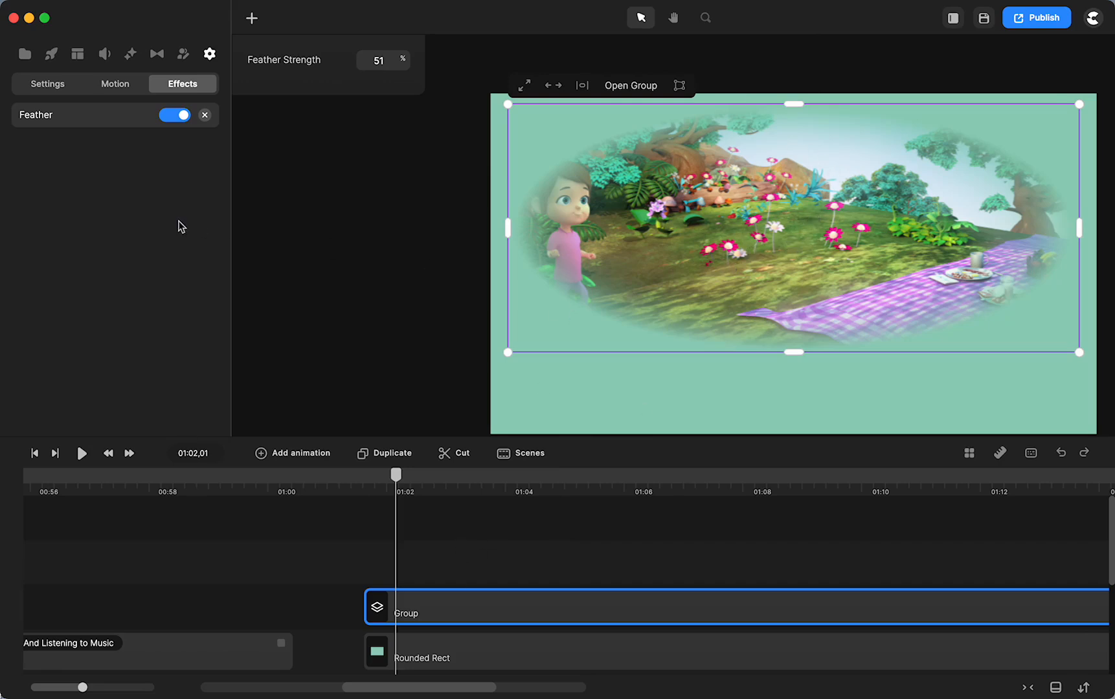
pyautogui.click(408, 304)
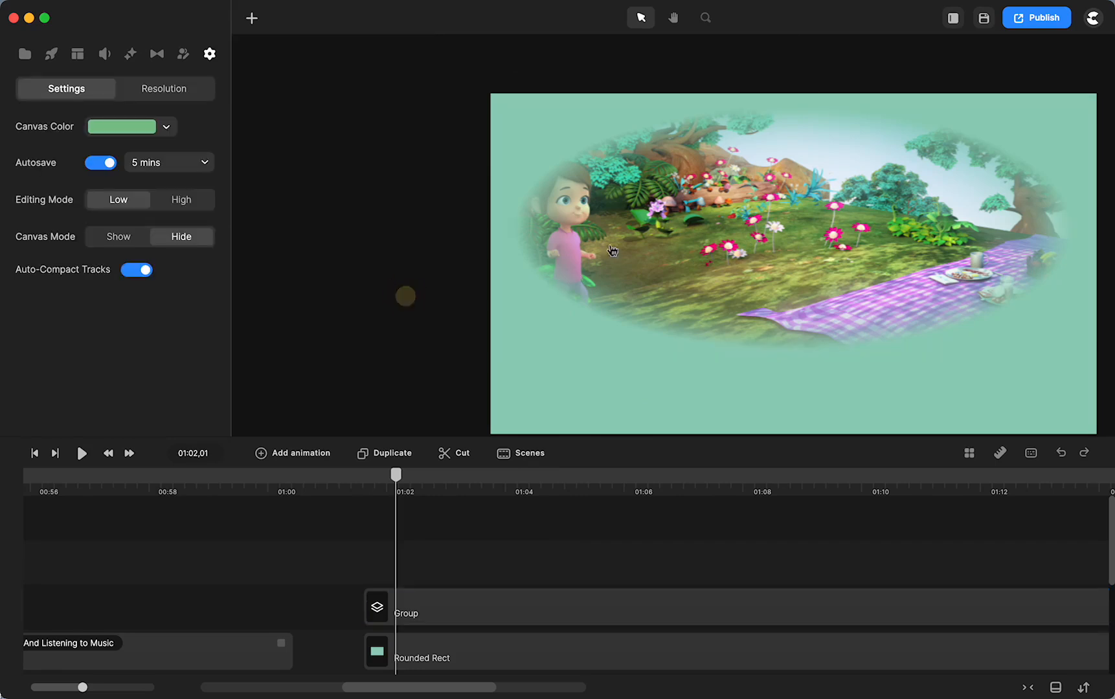
# Turn on Detach Mask for the group, then enlarge its mask to 238% scale and stretch it taller.
pyautogui.click(699, 233)
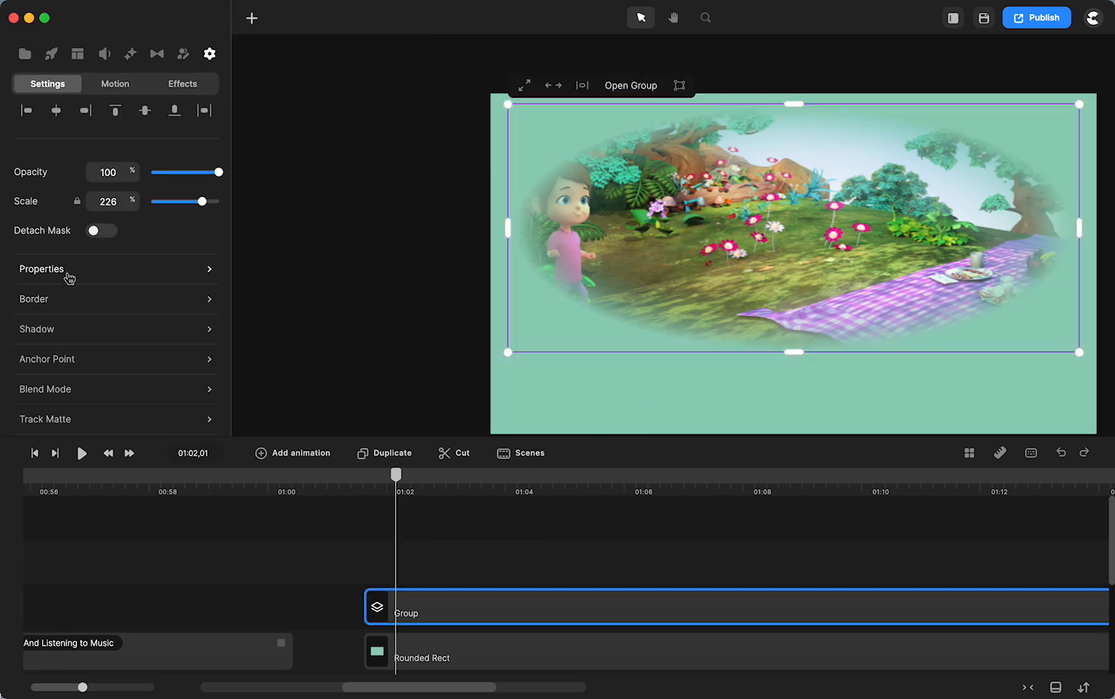
pyautogui.click(99, 231)
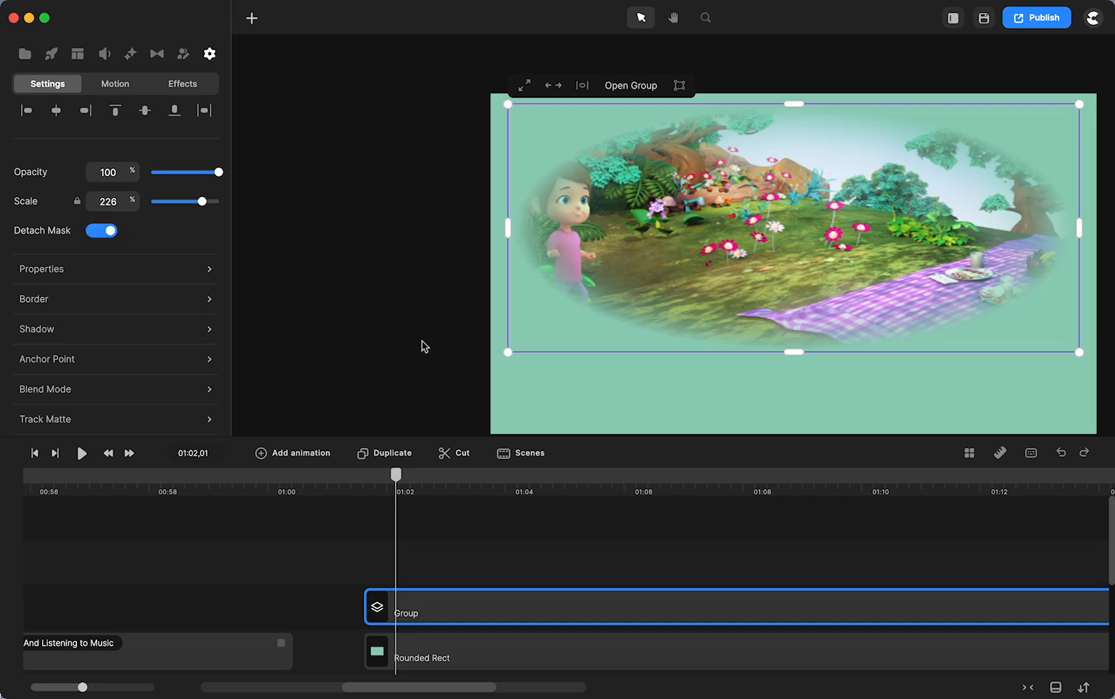
pyautogui.moveTo(502, 352); pyautogui.dragTo(485, 362)
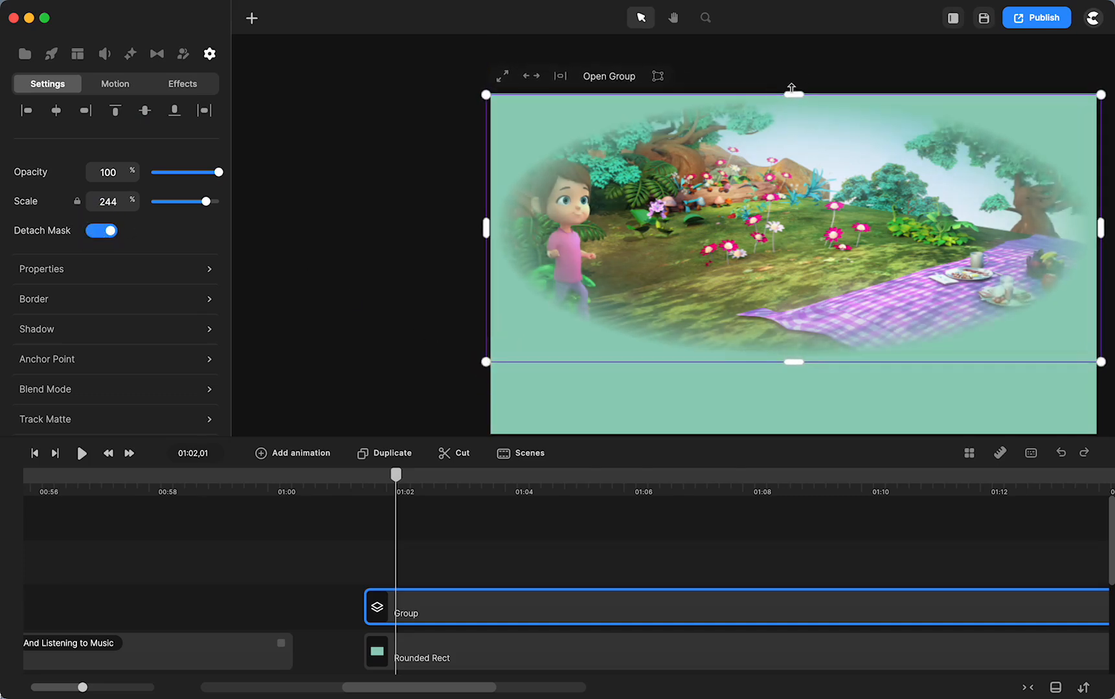
pyautogui.moveTo(795, 94); pyautogui.dragTo(794, 81)
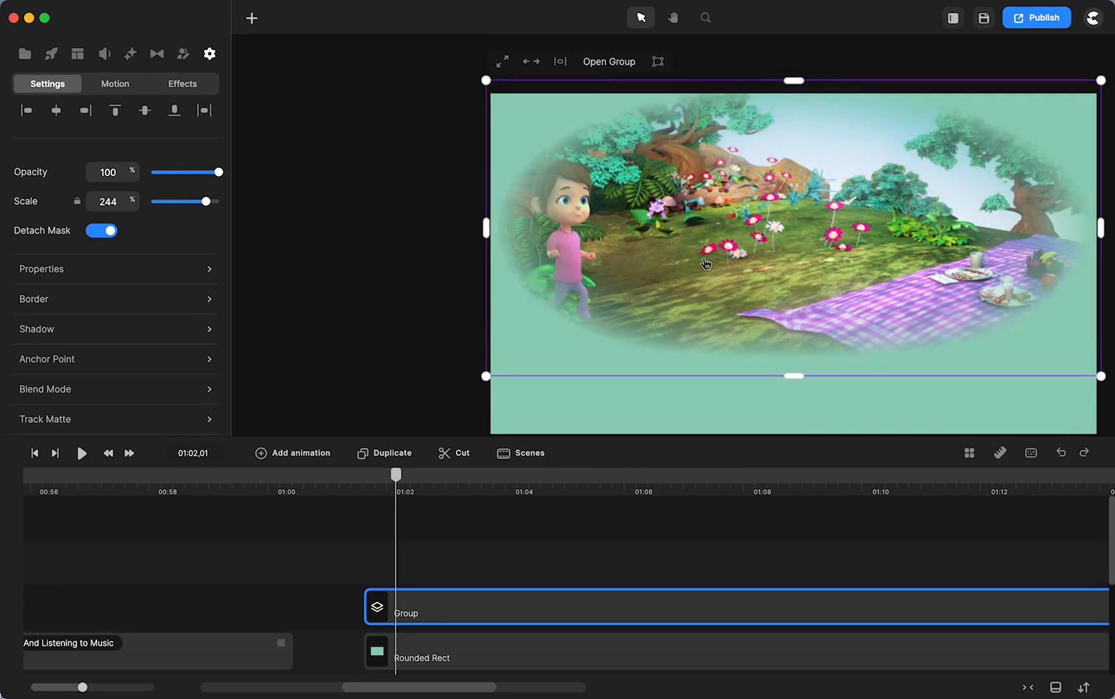
pyautogui.moveTo(630, 356); pyautogui.dragTo(632, 356)
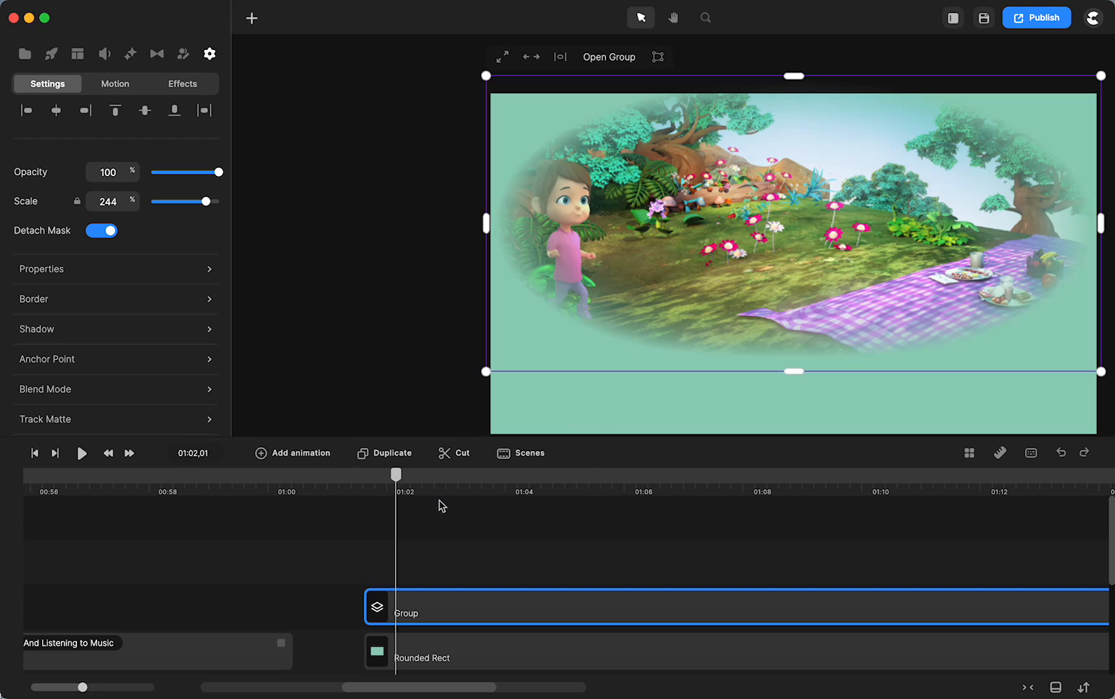
pyautogui.moveTo(485, 371)
pyautogui.mouseDown()
pyautogui.moveTo(607, 311)
pyautogui.moveTo(487, 366)
pyautogui.mouseUp()
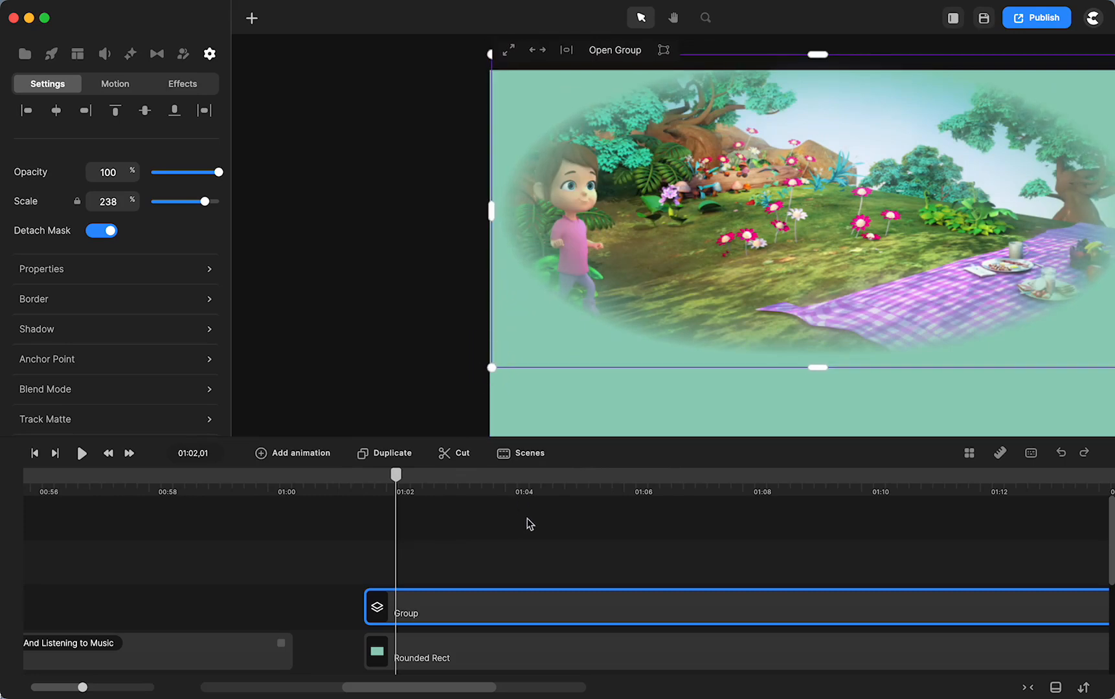
# Centre the feathered mask horizontally on the canvas and turn off Detach Mask.
pyautogui.hscroll(1, 531, 531)
pyautogui.hscroll(2, 531, 531)
pyautogui.scroll(-4, 451, 347)
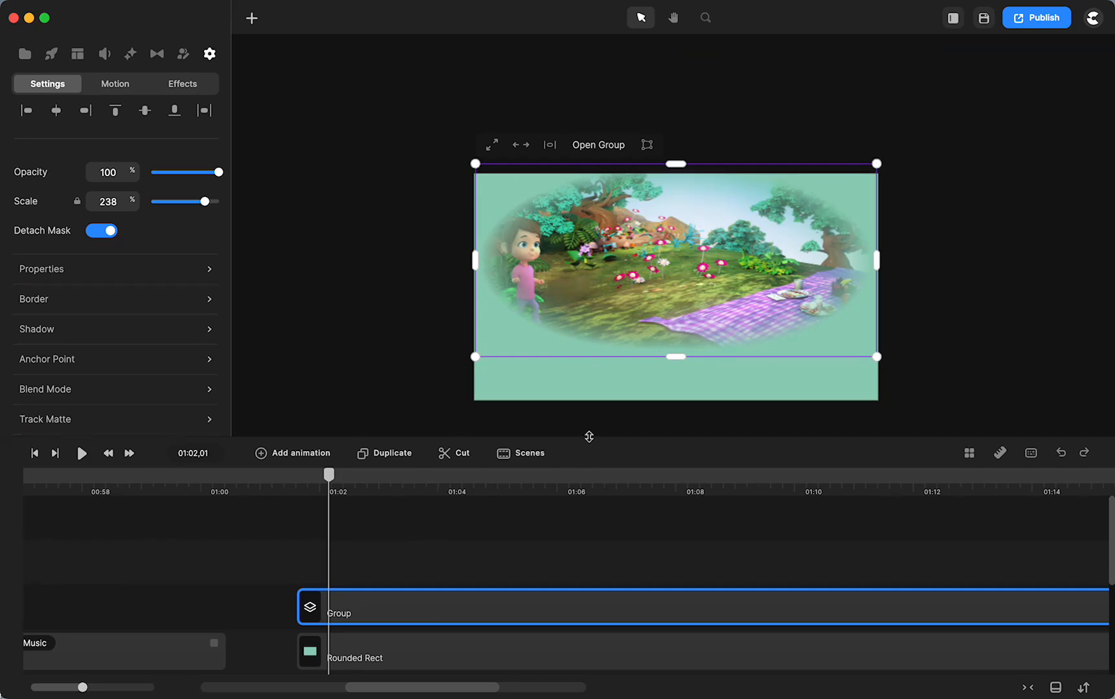
pyautogui.scroll(3, 697, 290)
pyautogui.moveTo(788, 223)
pyautogui.mouseDown()
pyautogui.moveTo(614, 220)
pyautogui.moveTo(896, 220)
pyautogui.moveTo(755, 199)
pyautogui.moveTo(757, 124)
pyautogui.moveTo(774, 186)
pyautogui.moveTo(772, 309)
pyautogui.moveTo(774, 214)
pyautogui.moveTo(777, 229)
pyautogui.mouseUp()
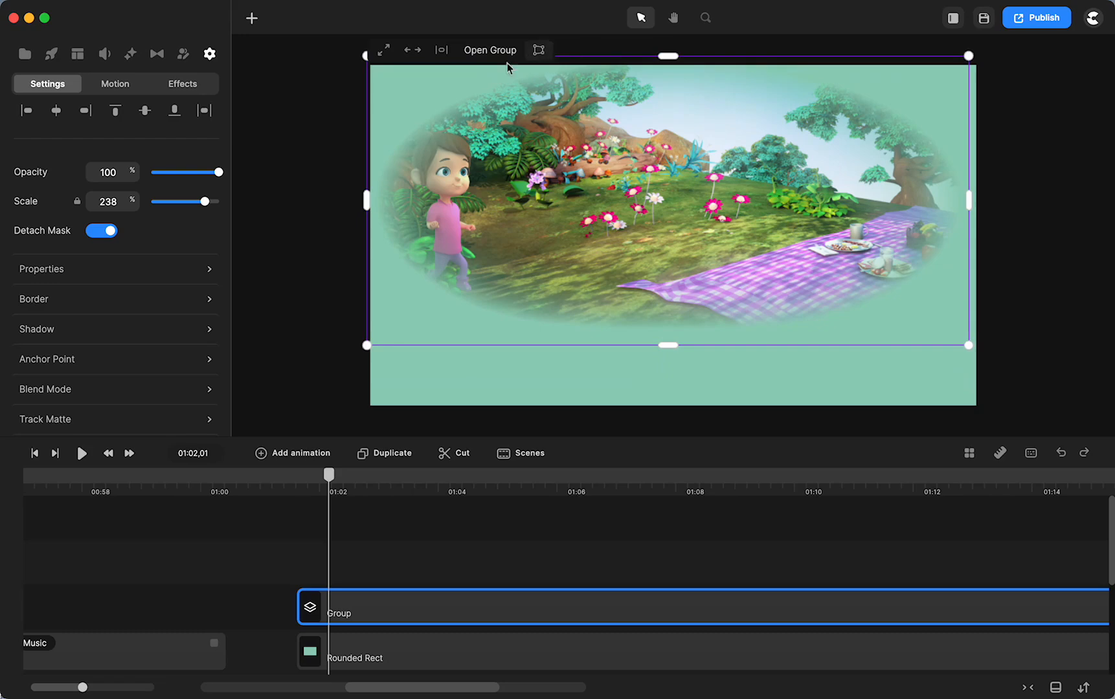
pyautogui.click(442, 49)
pyautogui.moveTo(655, 264); pyautogui.dragTo(653, 223)
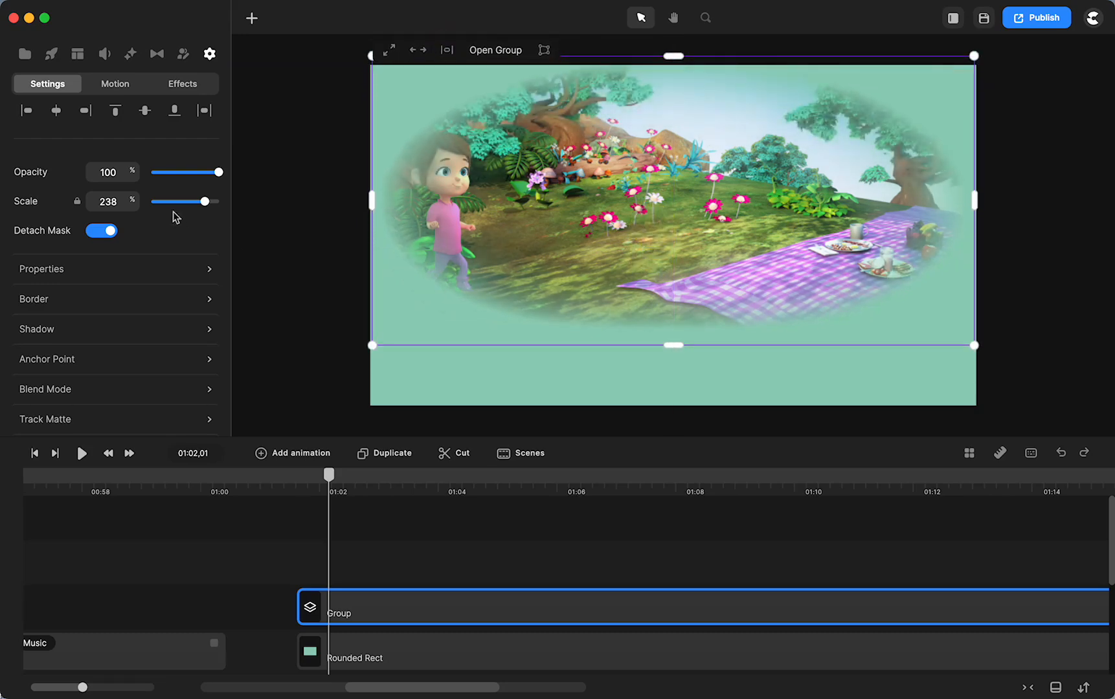
pyautogui.click(110, 232)
# Play the scene from 01:01,12 to check Bella's transformation inside the feathered mask.
pyautogui.click(292, 480)
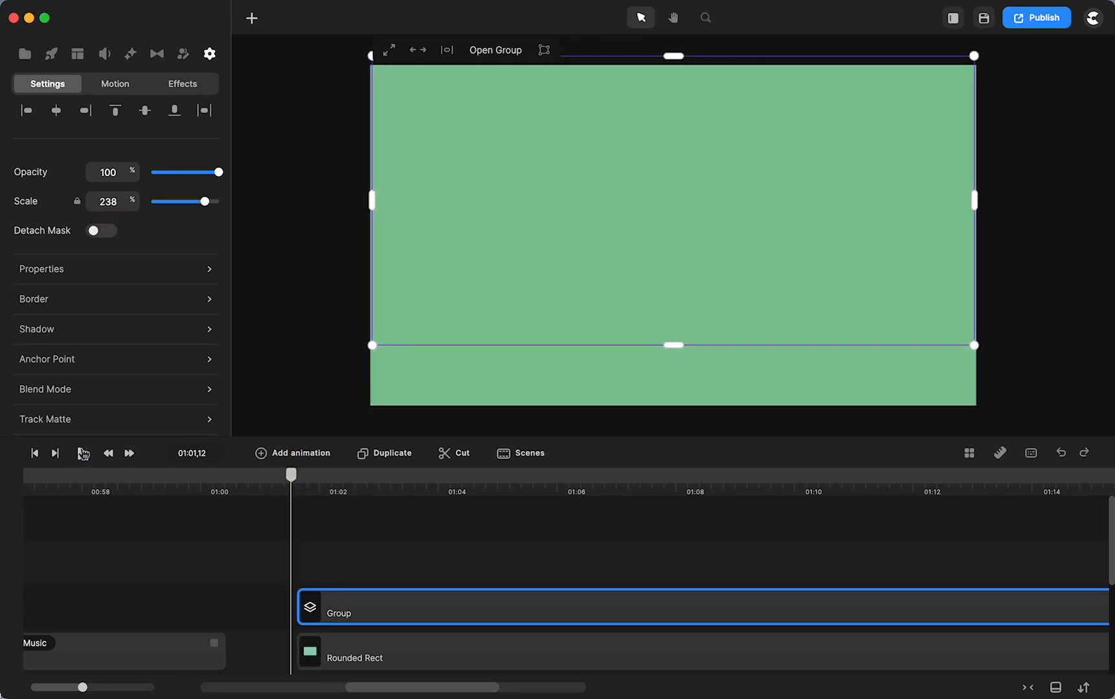
pyautogui.click(83, 454)
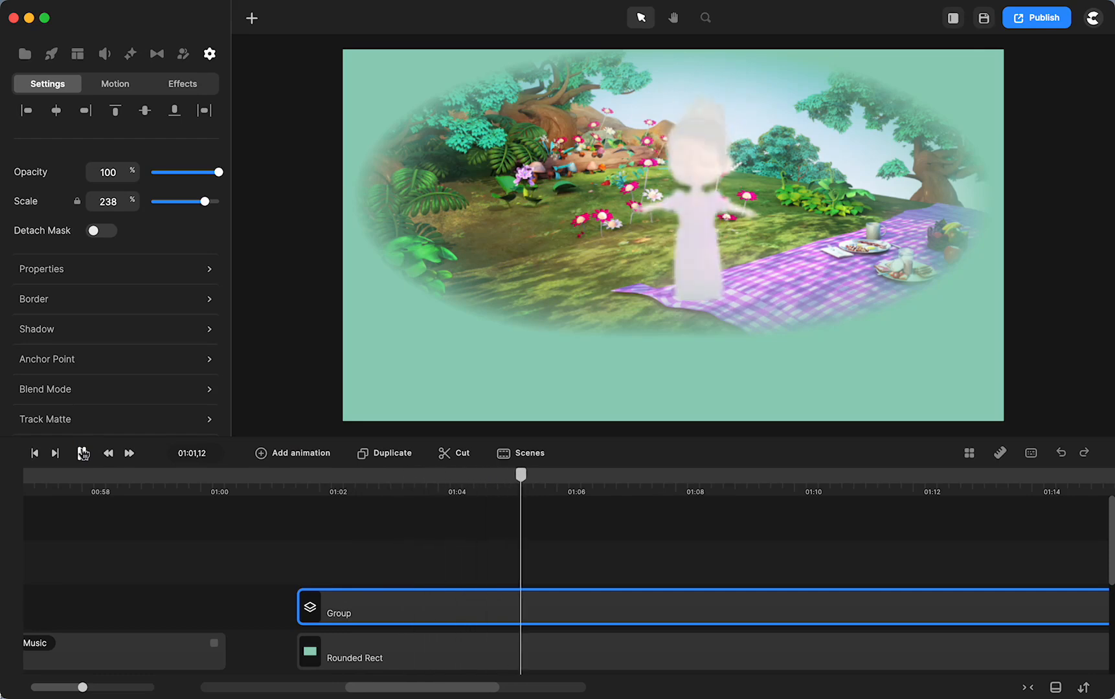
pyautogui.click(82, 454)
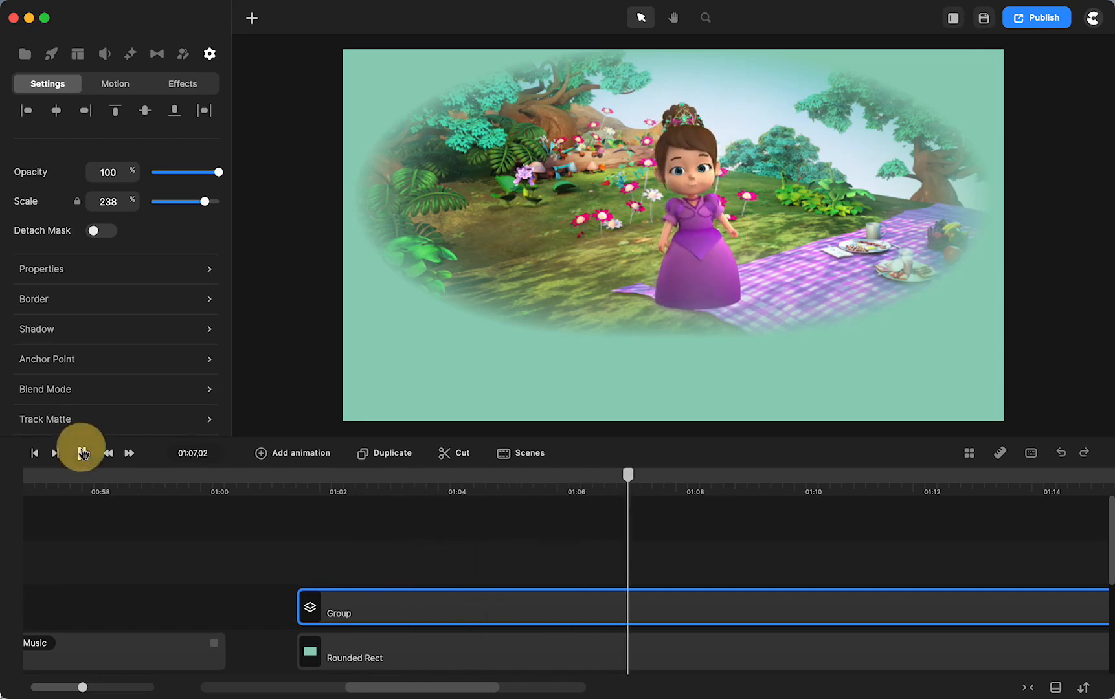
# Search the character library for "lady" and add Business Lady to the scene around 01:07,02.
pyautogui.click(50, 53)
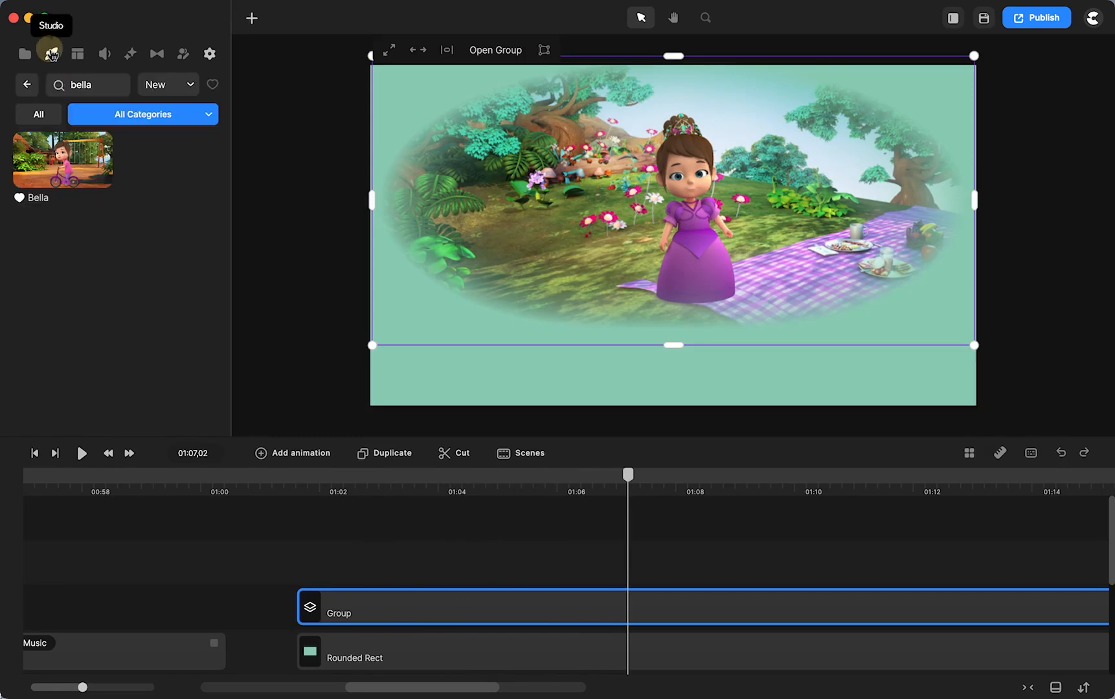
pyautogui.click(27, 87)
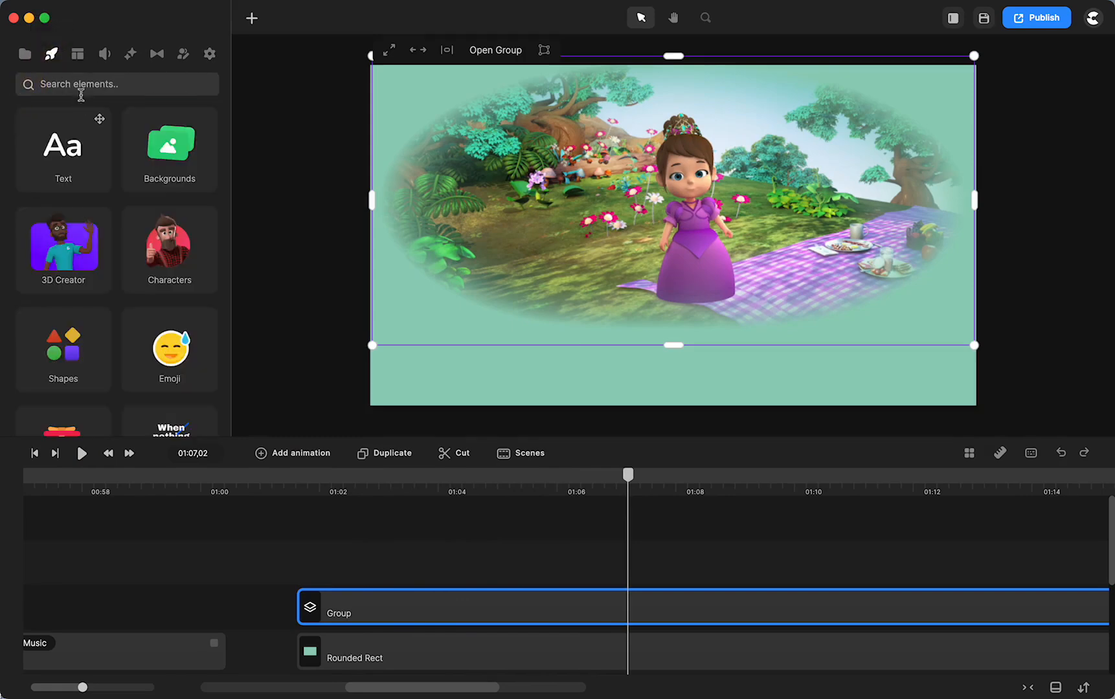
pyautogui.click(170, 249)
pyautogui.click(97, 86)
pyautogui.write('lady')
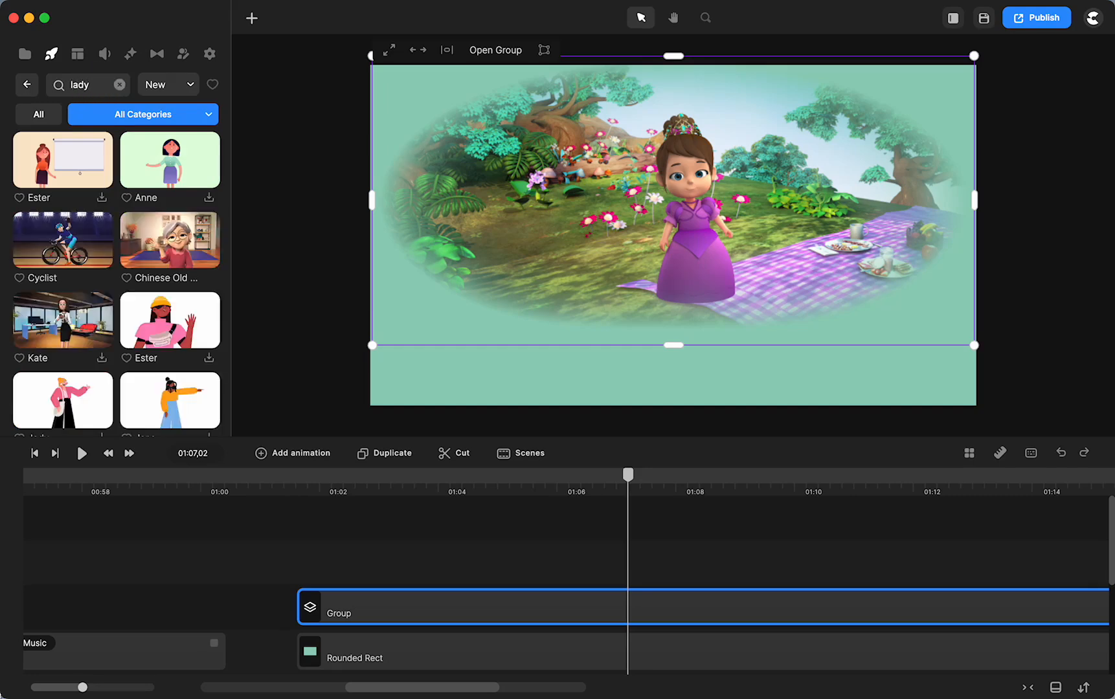
pyautogui.scroll(-5, 117, 272)
pyautogui.scroll(5, 118, 272)
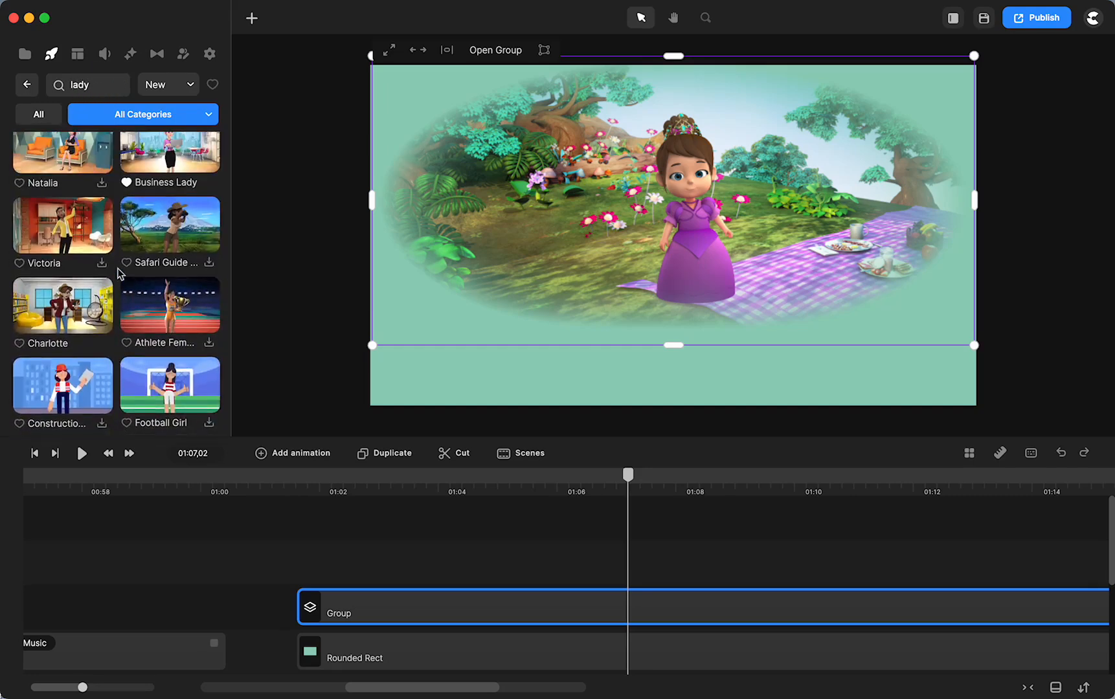
pyautogui.moveTo(195, 297); pyautogui.dragTo(871, 312)
pyautogui.click(676, 565)
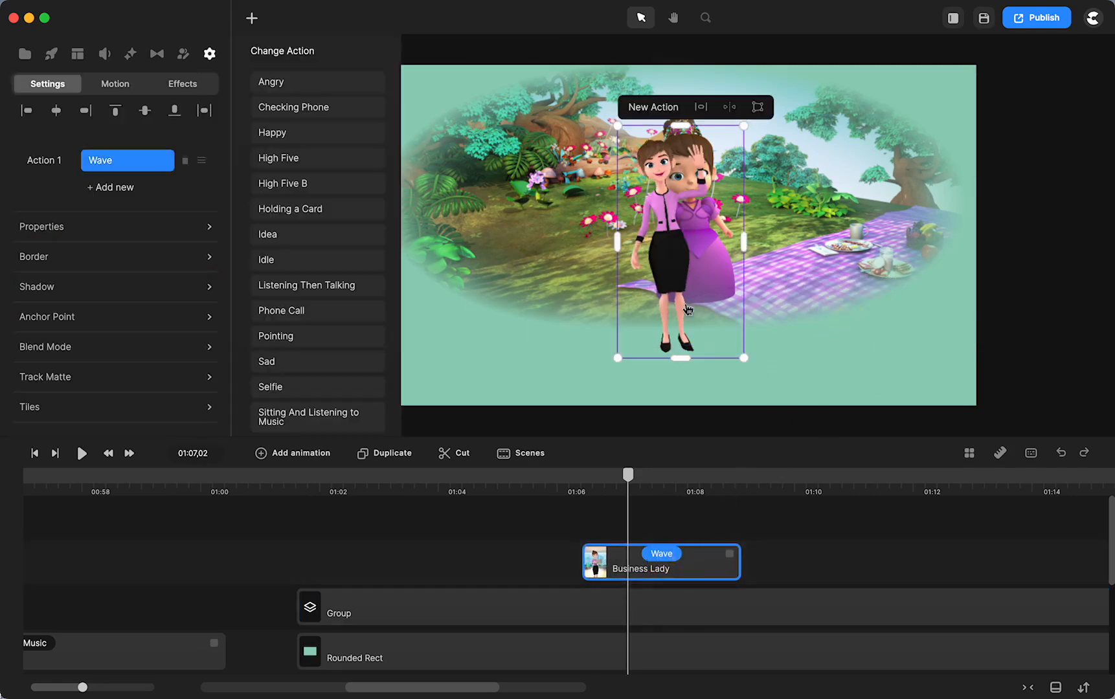
# Place Business Lady below the picnic blanket and change her action to Sitting And Listening to Music.
pyautogui.moveTo(670, 287); pyautogui.dragTo(809, 324)
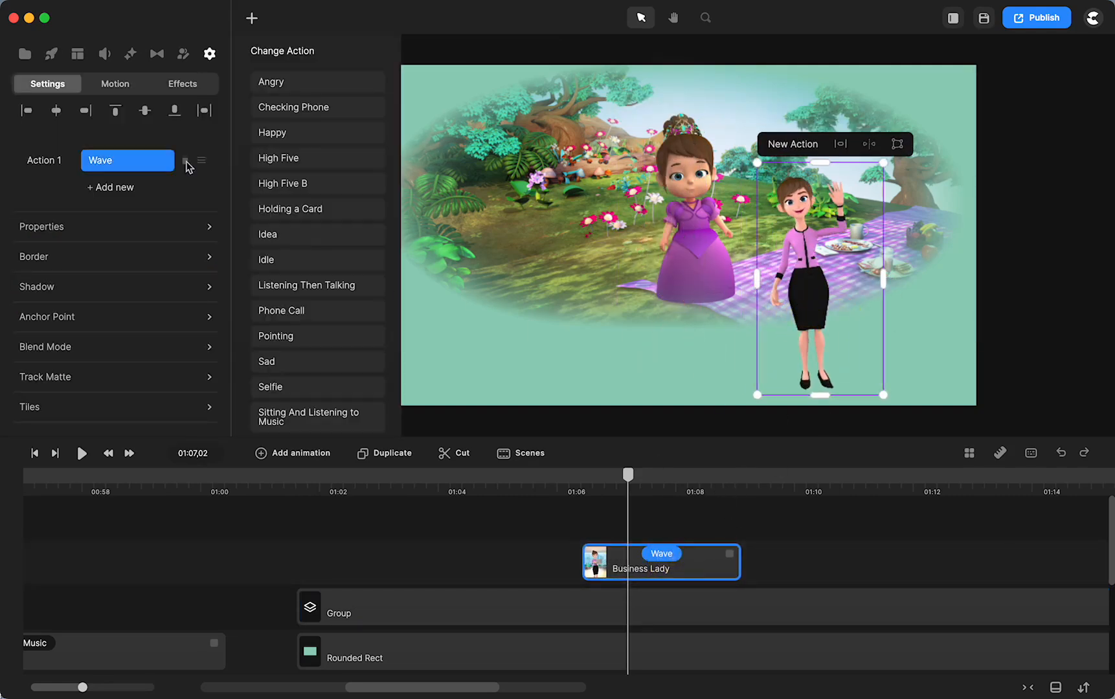
pyautogui.scroll(-10, 299, 188)
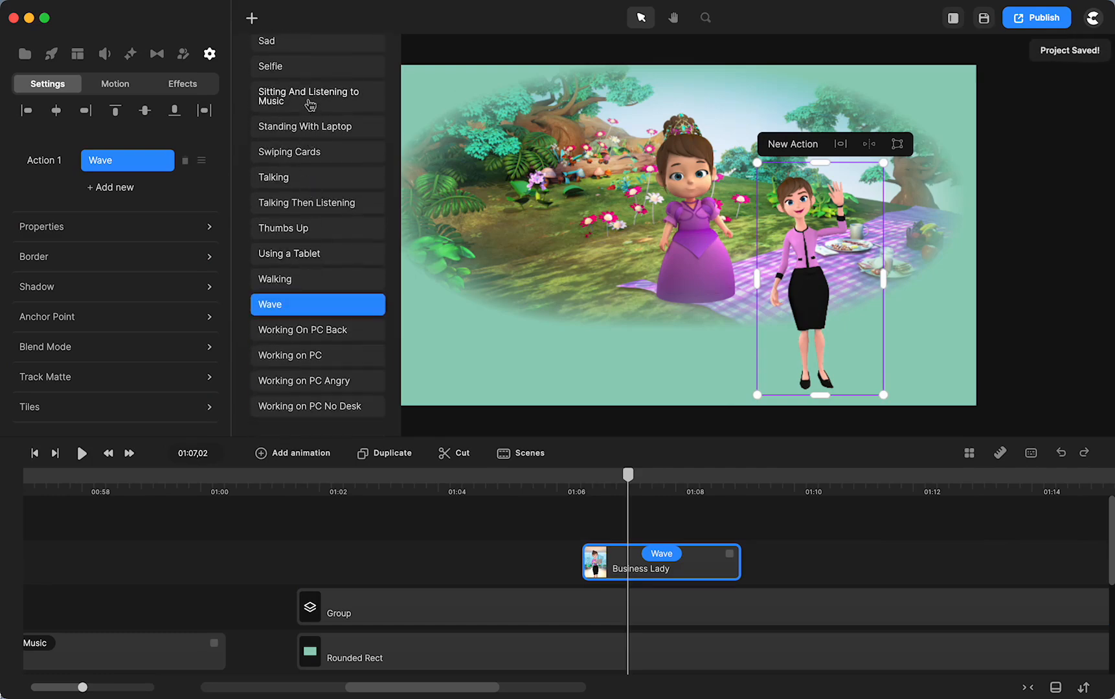
pyautogui.click(311, 103)
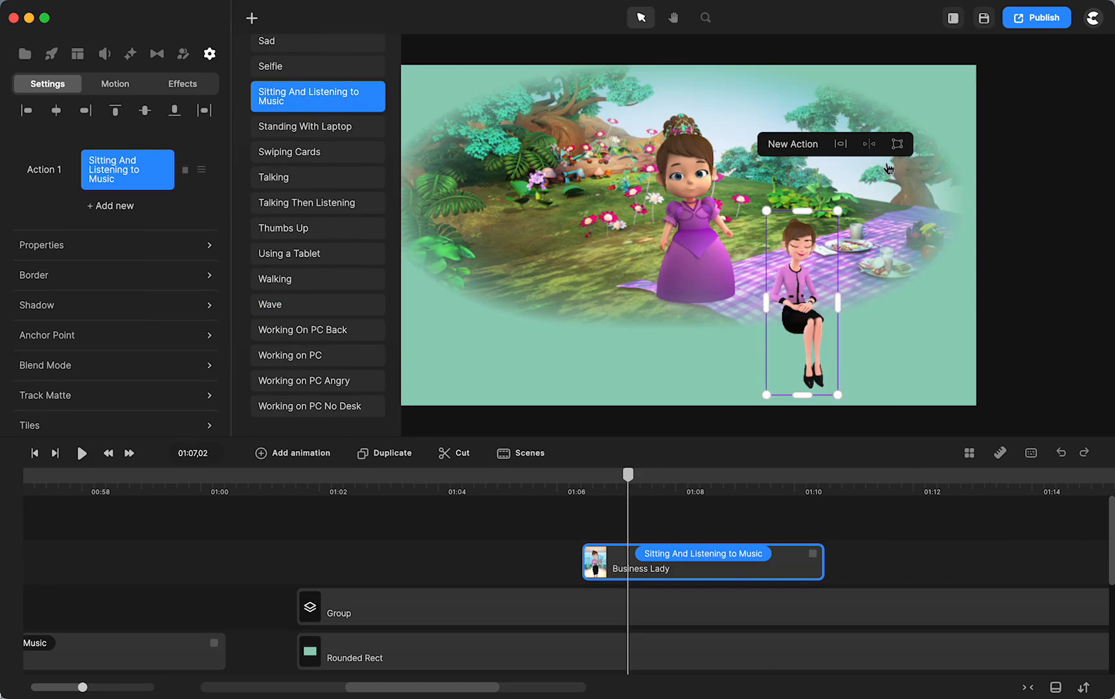
# Flip Business Lady horizontally, enlarge her, and place her in the lower-right corner of the canvas with her legs below the frame.
pyautogui.click(869, 144)
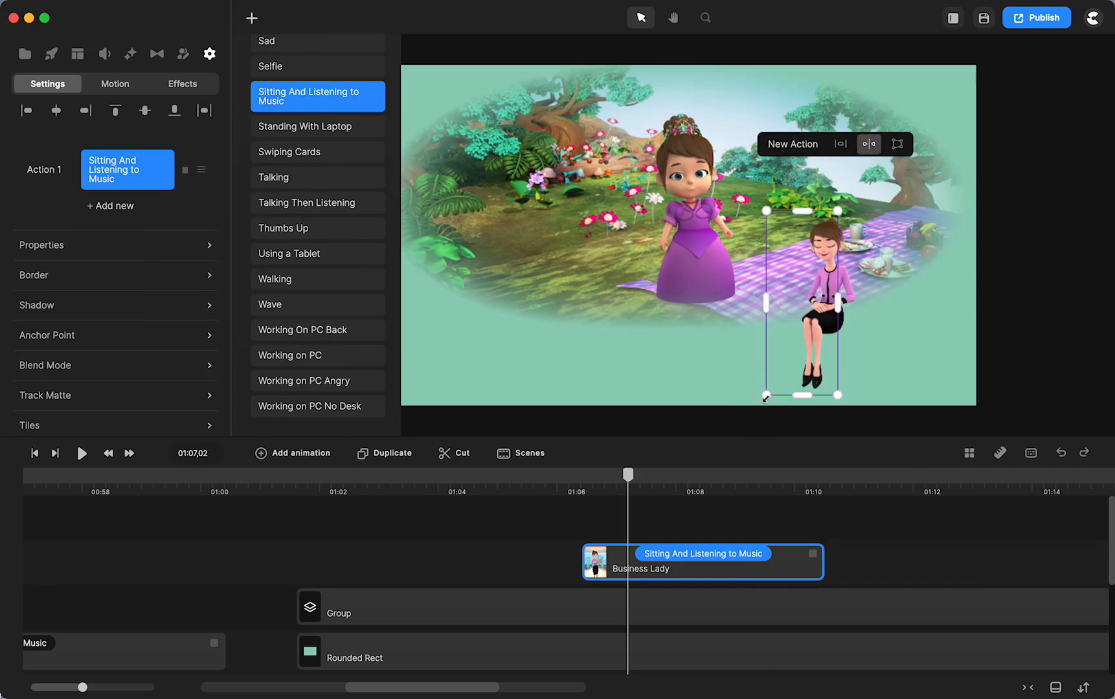
pyautogui.moveTo(765, 398); pyautogui.dragTo(659, 475)
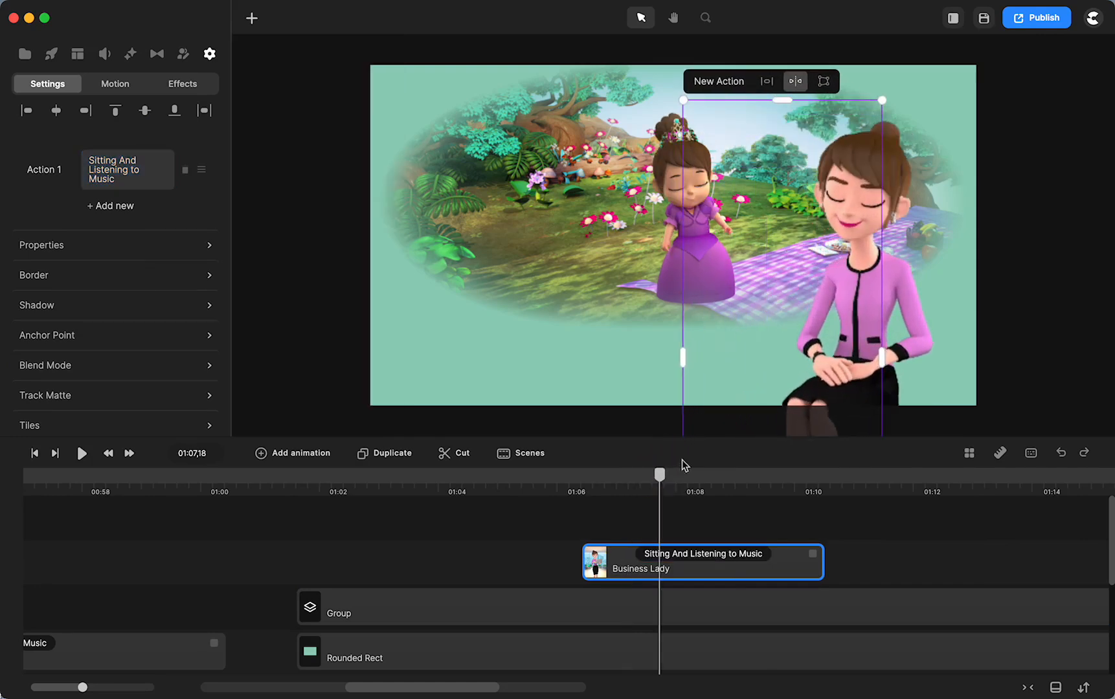
pyautogui.moveTo(883, 99)
pyautogui.mouseDown()
pyautogui.moveTo(859, 119)
pyautogui.moveTo(887, 89)
pyautogui.mouseUp()
pyautogui.moveTo(841, 284); pyautogui.dragTo(938, 320)
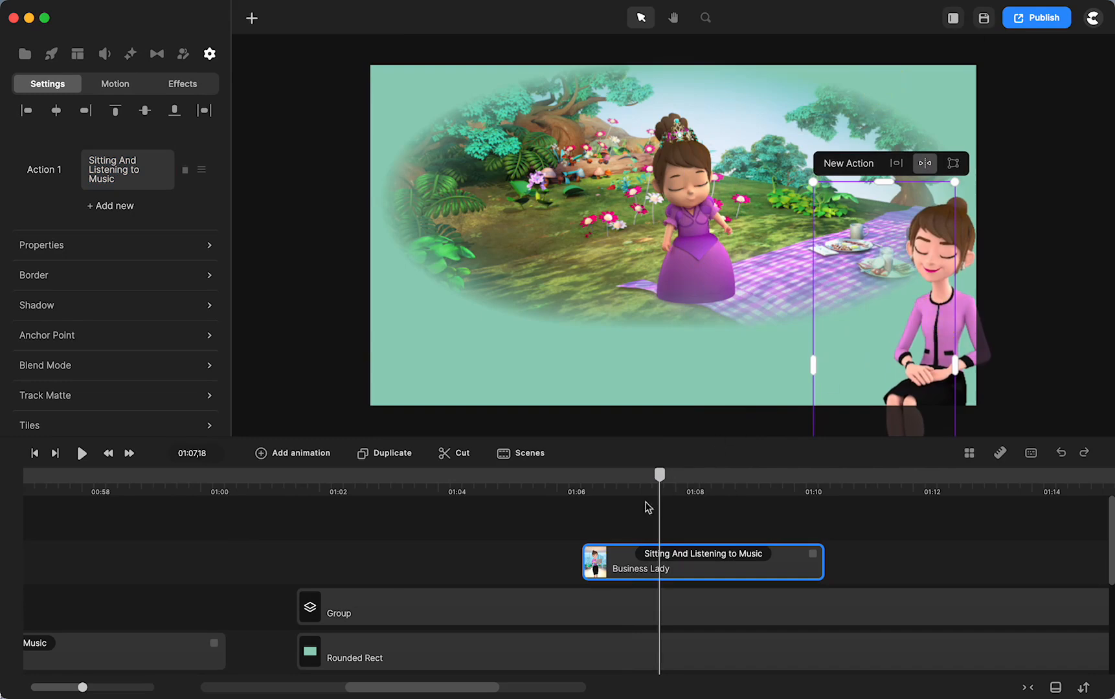
# Extend the Business Lady clip from the group's start to about 01:15, and play the scene from the clip's beginning.
pyautogui.moveTo(767, 547); pyautogui.dragTo(1089, 516)
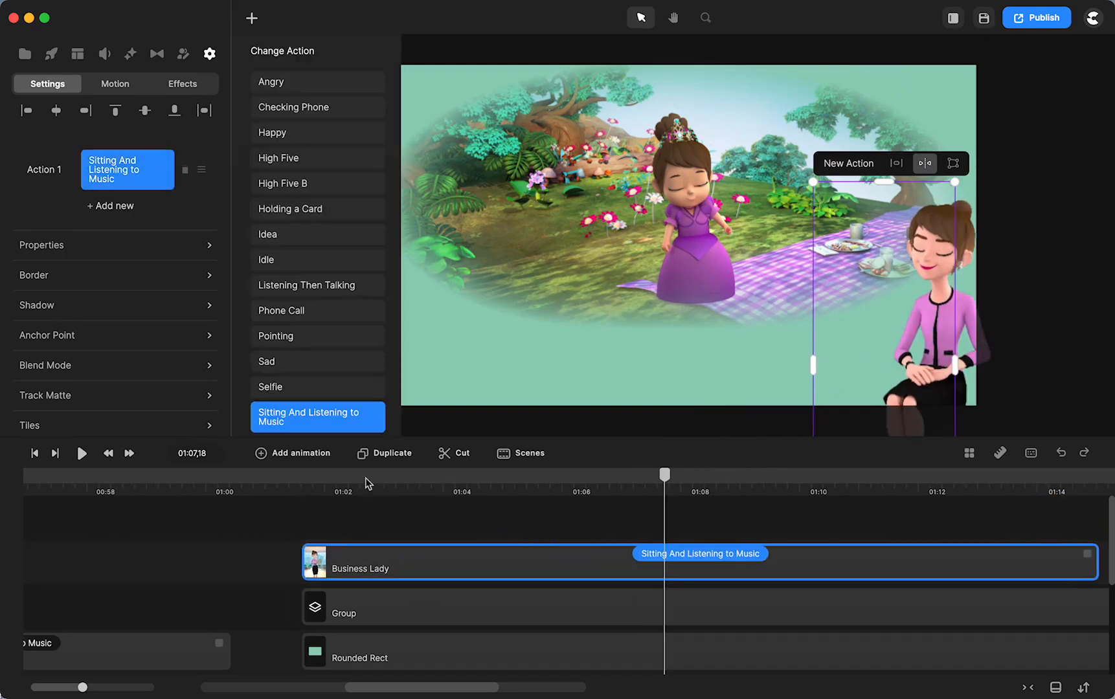
pyautogui.click(308, 479)
pyautogui.click(82, 453)
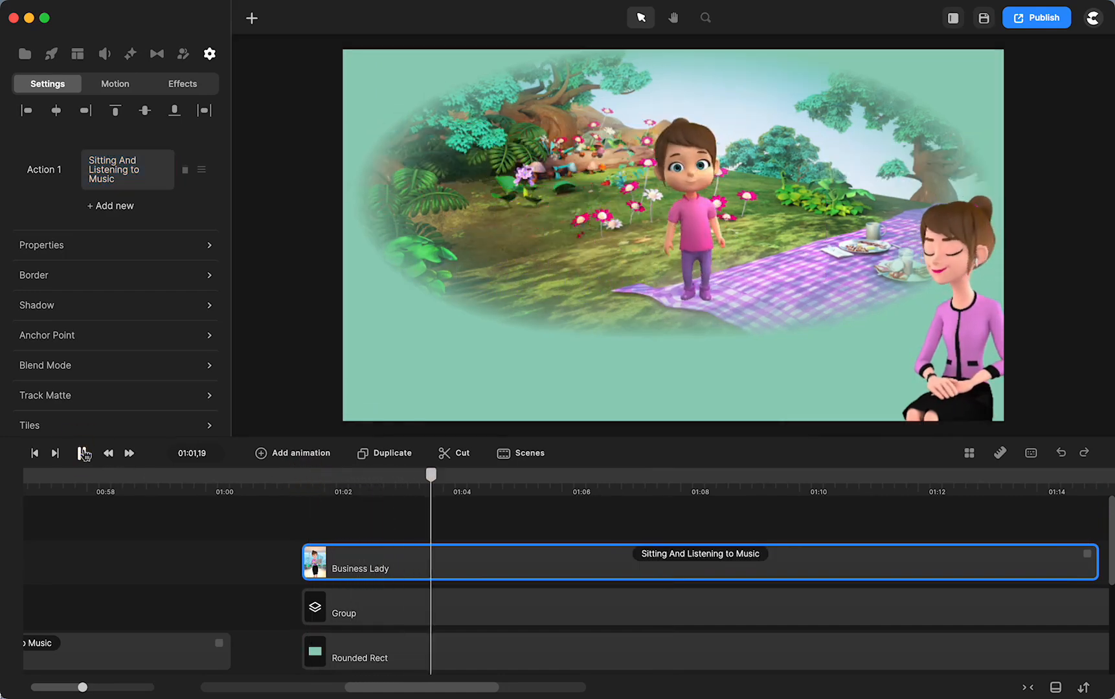
pyautogui.click(82, 454)
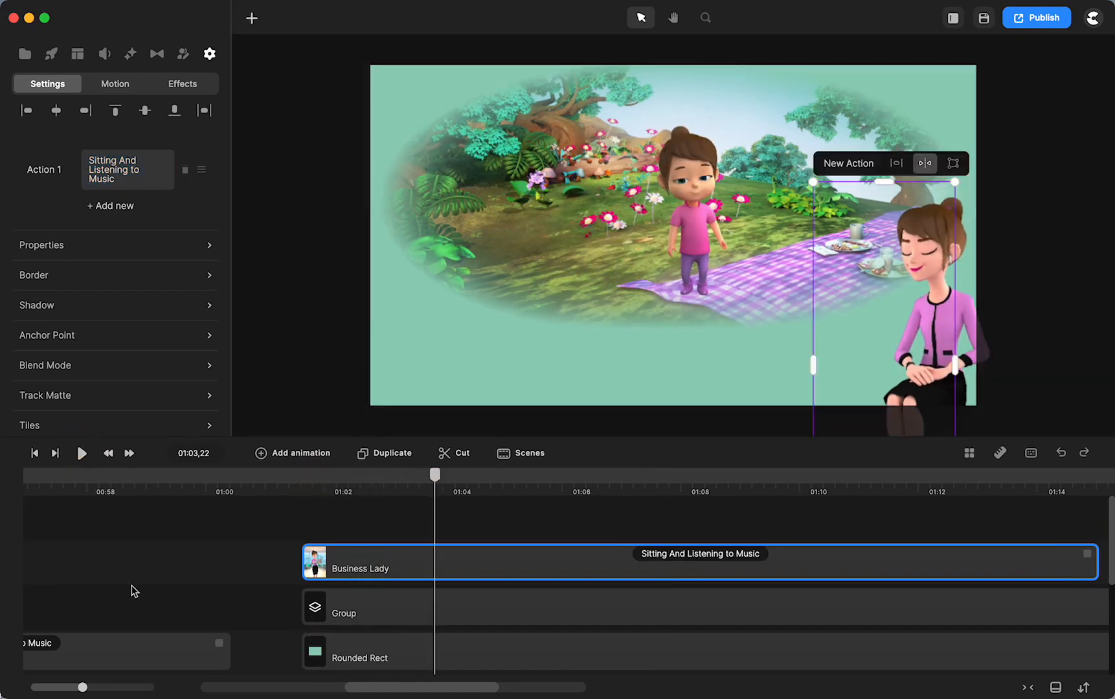
# Give the masked group a shadow with a 137° angle, 6 px distance and 6 px blur.
pyautogui.click(350, 617)
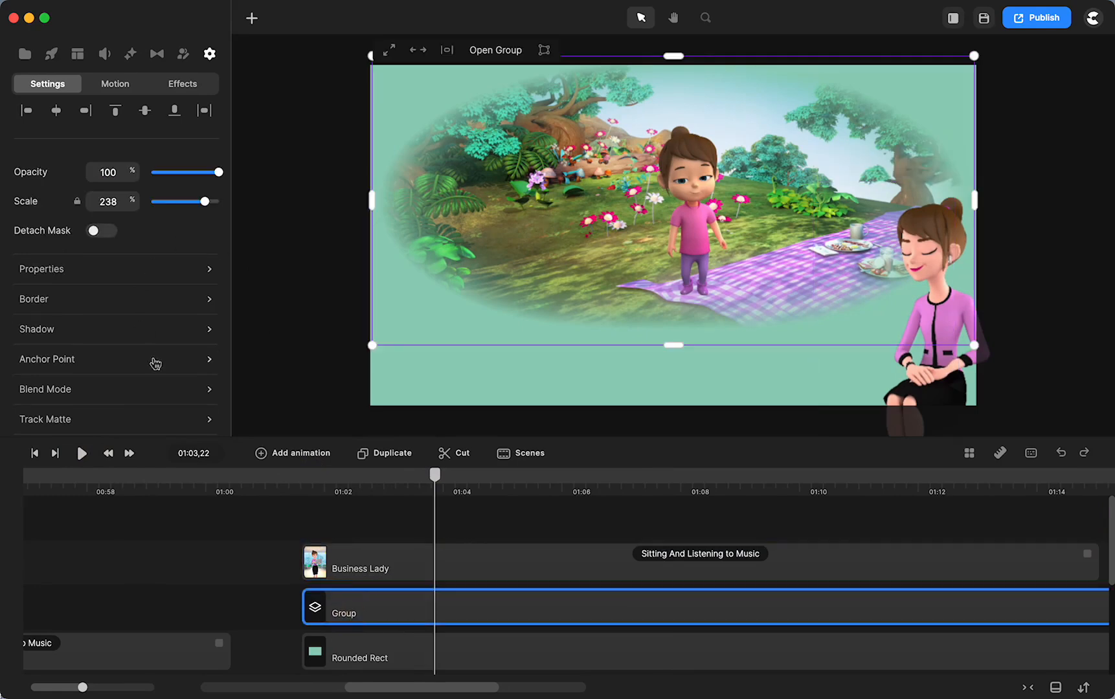
pyautogui.click(109, 328)
pyautogui.click(319, 333)
pyautogui.moveTo(322, 334); pyautogui.dragTo(390, 399)
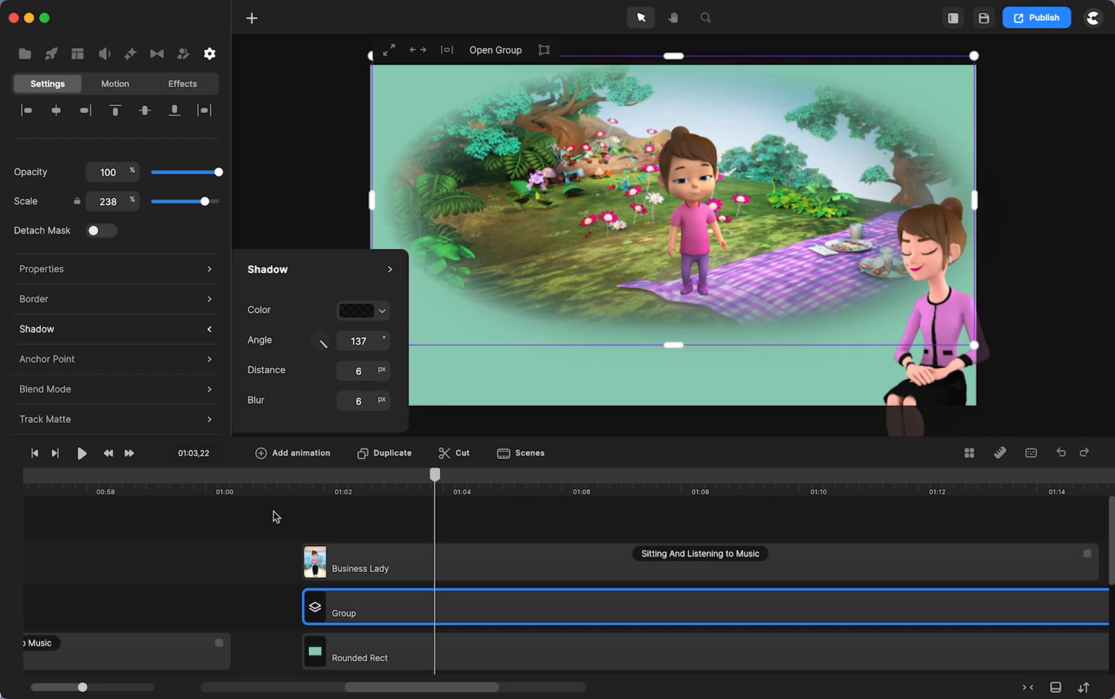
pyautogui.click(262, 559)
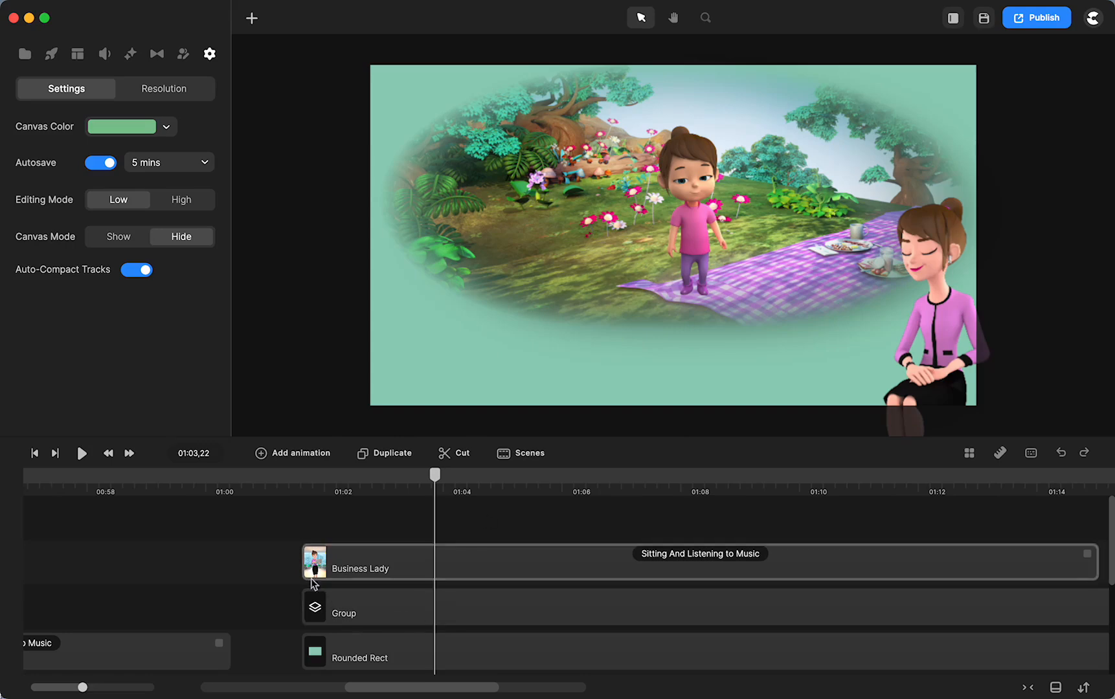
# Change the masked group's shadow color to 498770, sampled from the tree foliage in the scene.
pyautogui.click(339, 610)
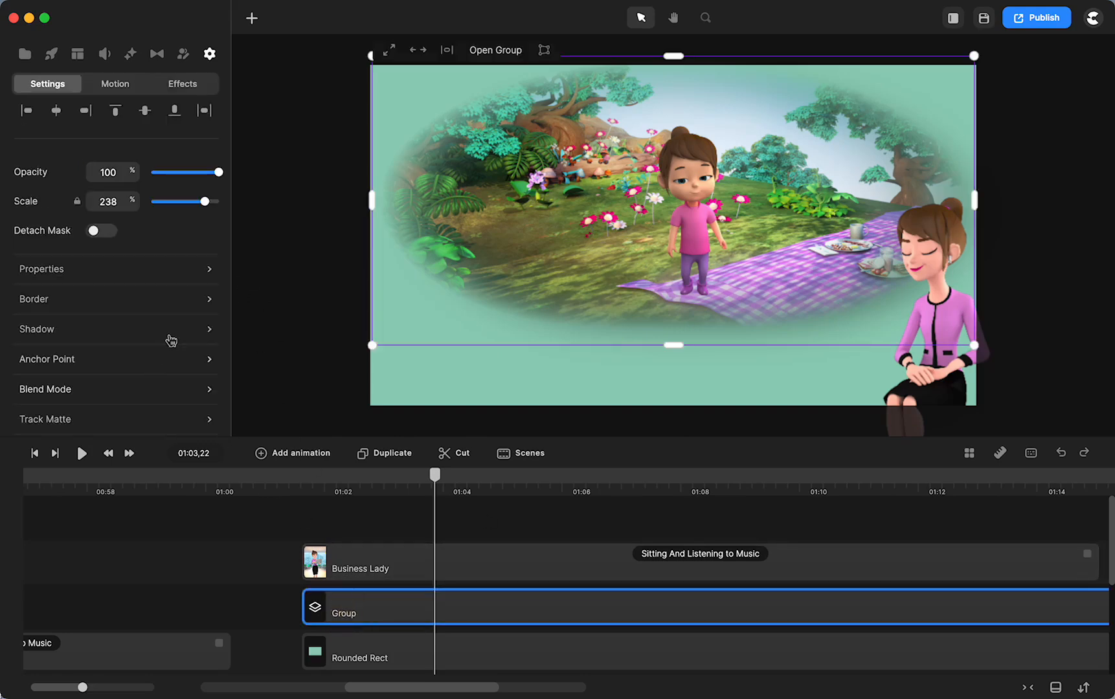
pyautogui.click(169, 332)
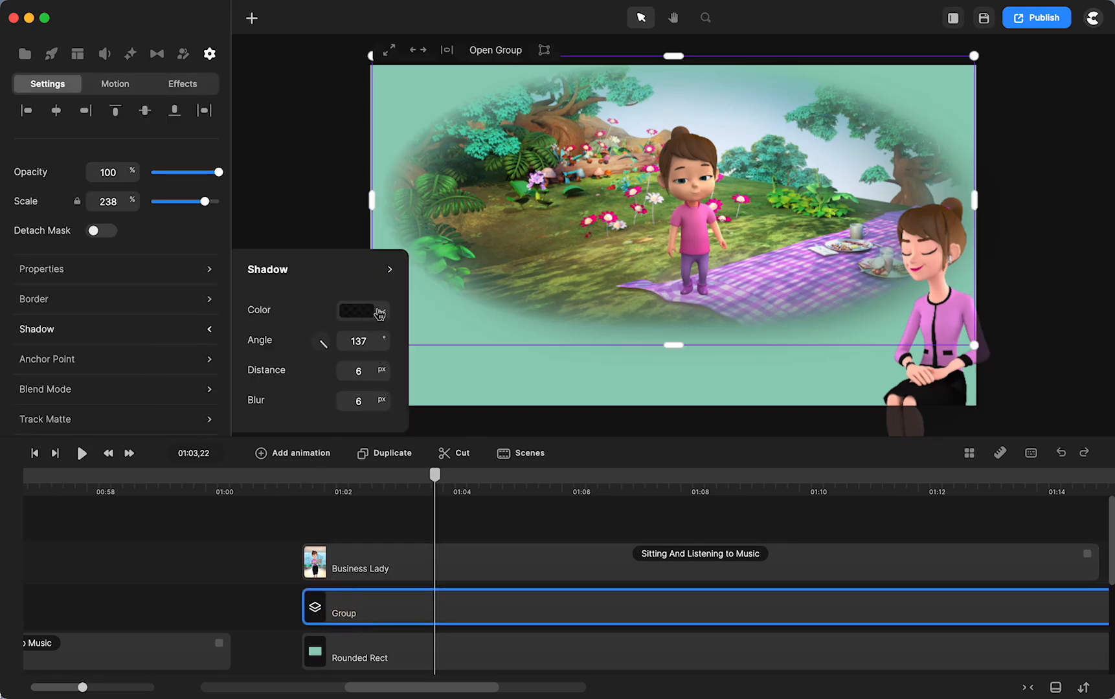
pyautogui.click(378, 312)
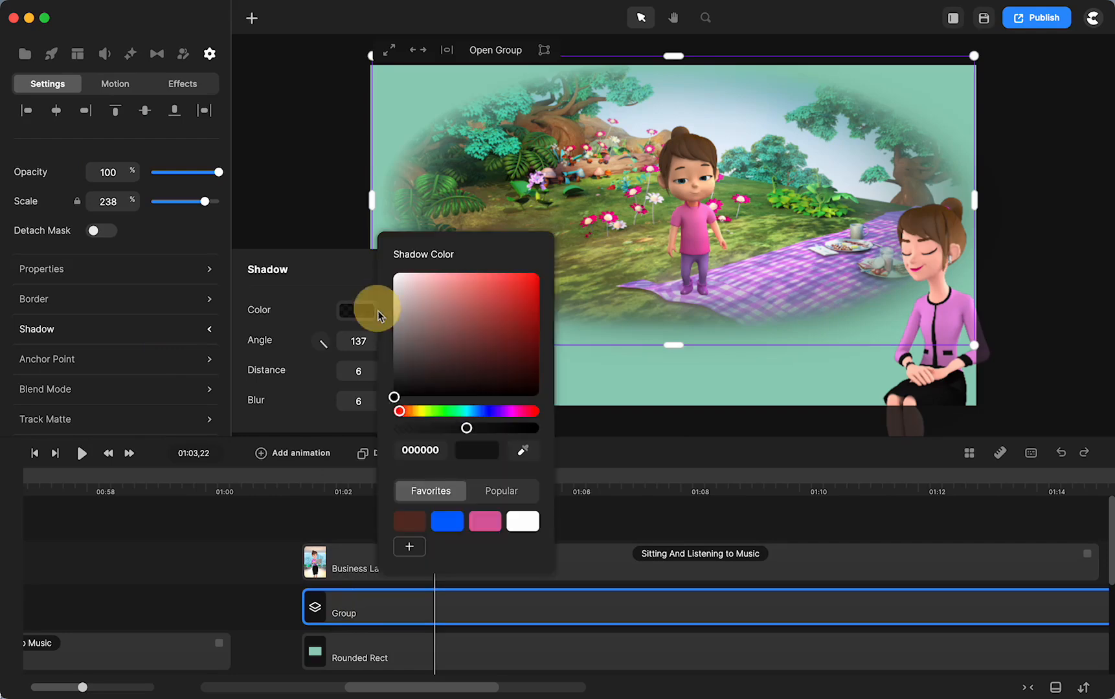
pyautogui.click(524, 451)
pyautogui.click(826, 111)
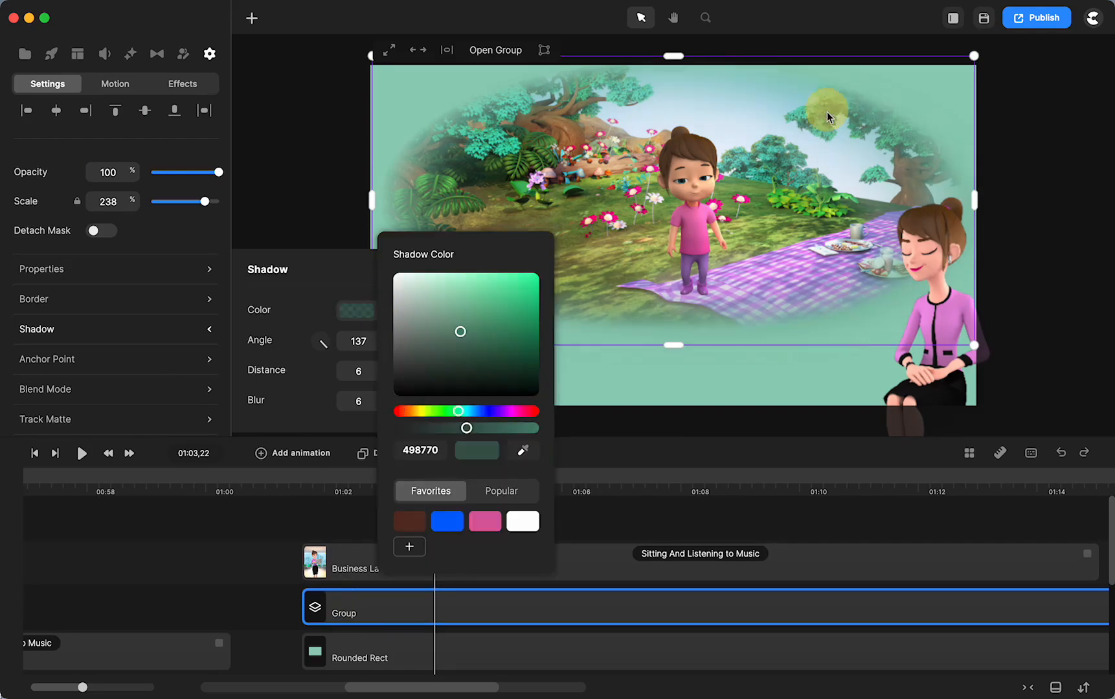
pyautogui.click(231, 552)
# Play the scene from 01:01,26 to check the dream mask's shadow together with the sitting Business Lady.
pyautogui.moveTo(435, 474); pyautogui.dragTo(474, 499)
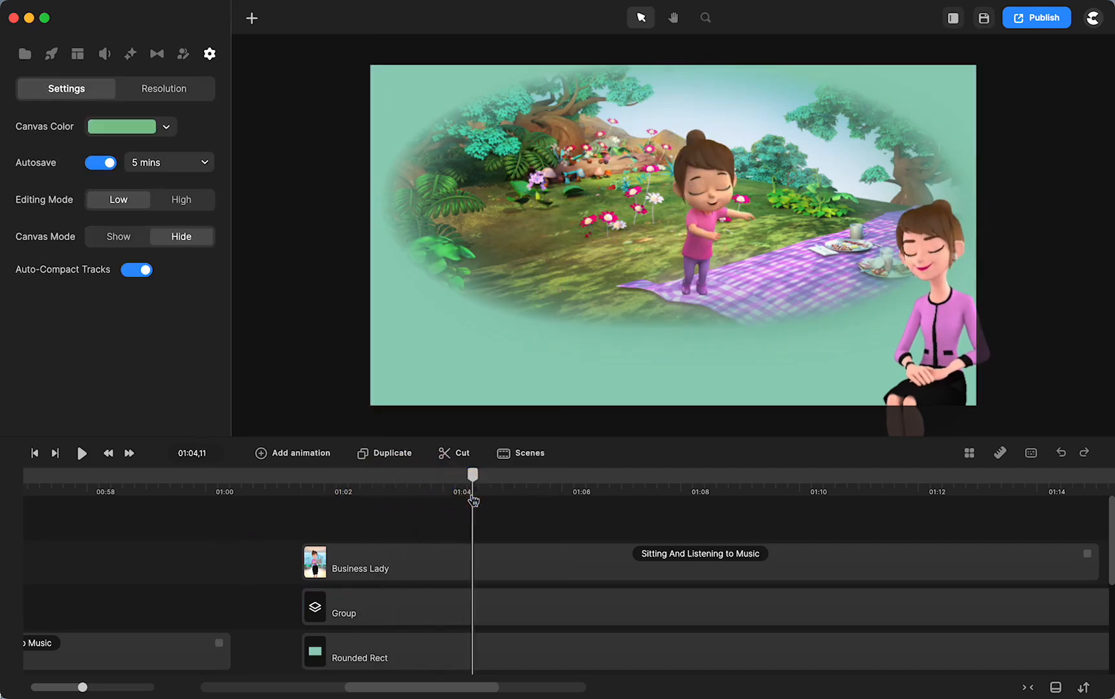
pyautogui.click(324, 475)
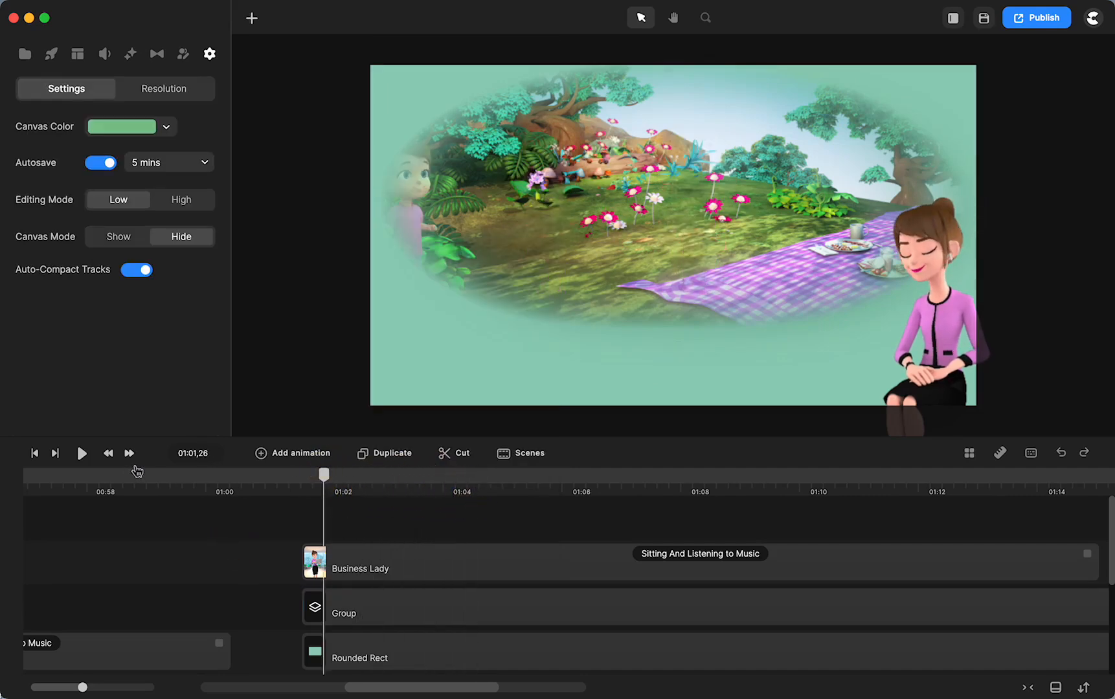
pyautogui.click(83, 454)
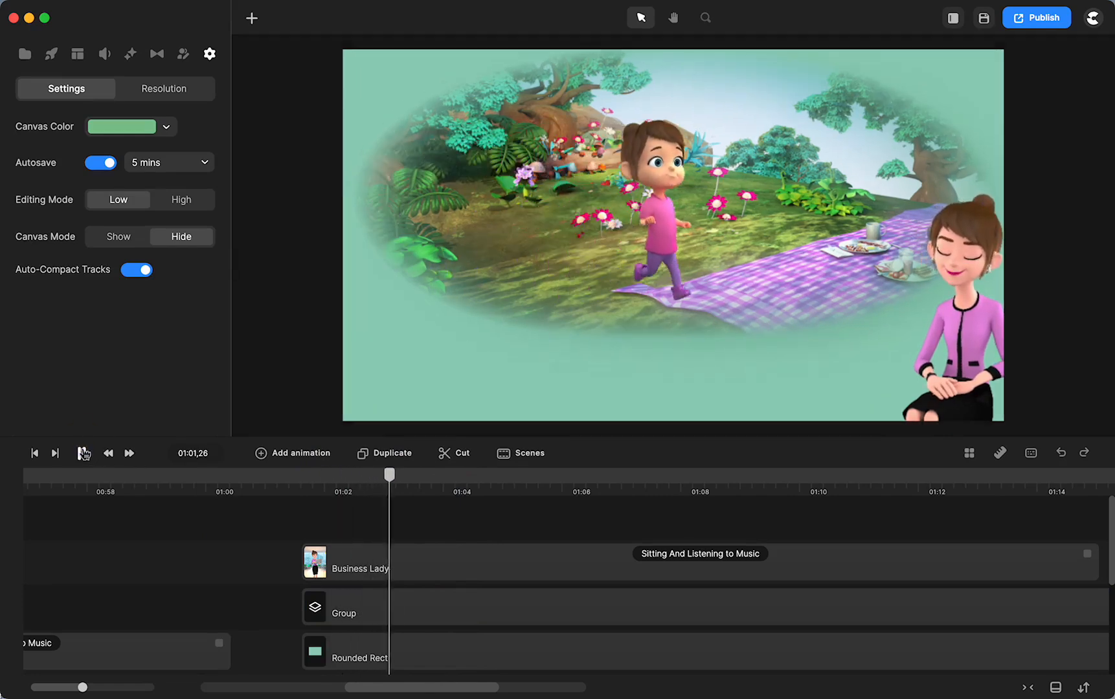